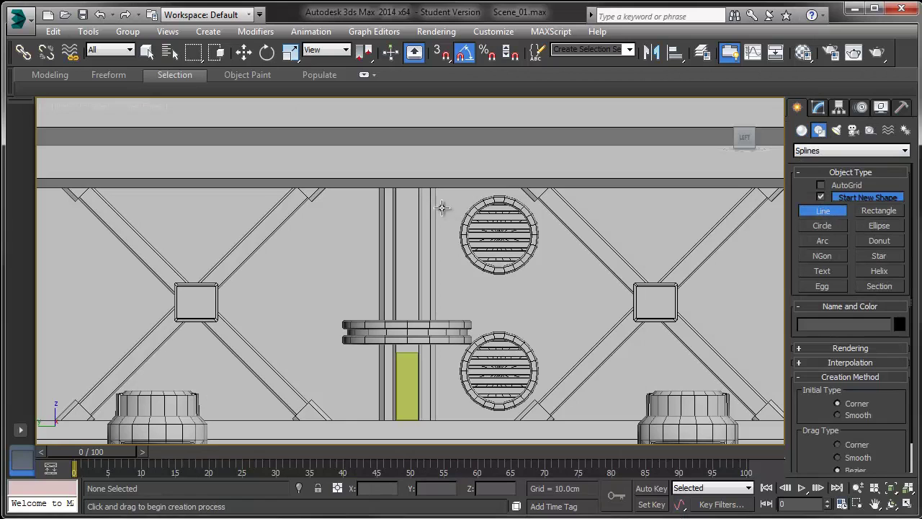
- Draw a curved Bezier line sagging from the overhead beam across the upper part of the first X-brace as a hanging cable
middle_click_drag(223, 155, 437, 207)
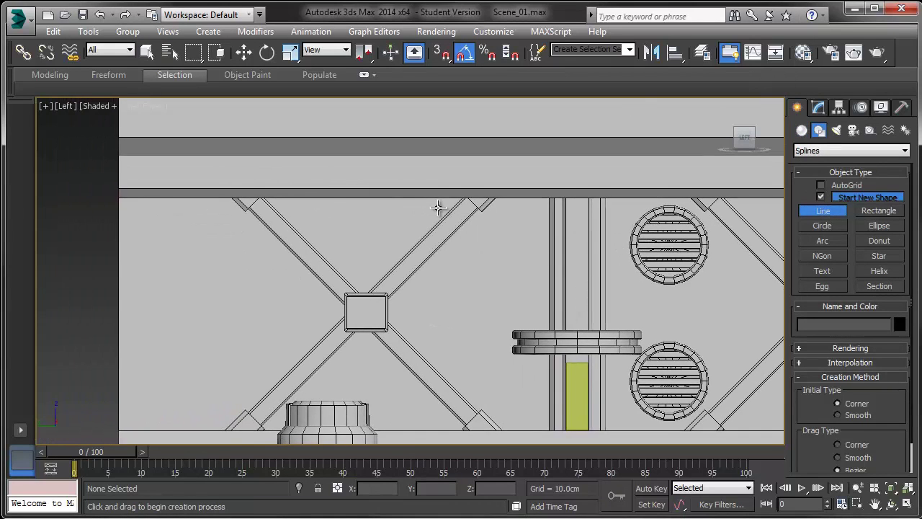
left_click(265, 190)
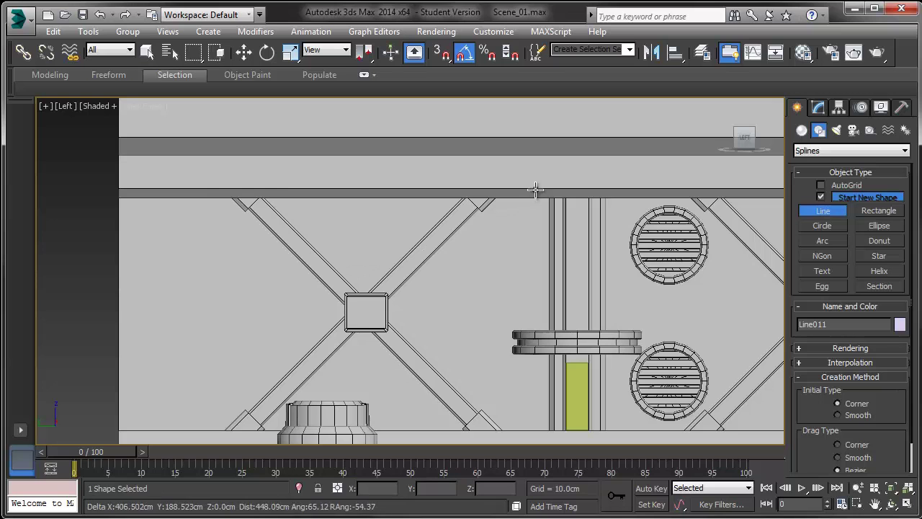
right_click(498, 171)
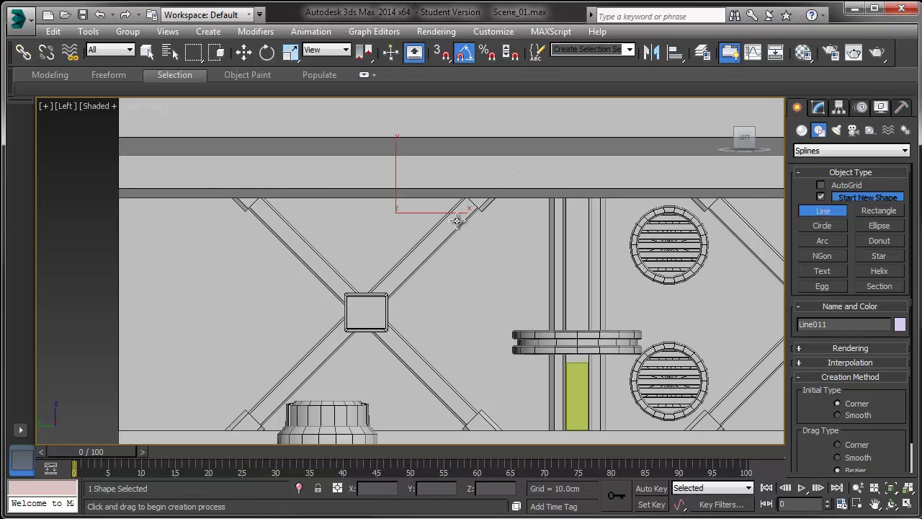
- Move the sagging cable line along the X axis to sit under the overhanging beam near the braced wall
key("w")
middle_click_drag(333, 266, 428, 238)
middle_click_drag(442, 189, 271, 171, "alt")
left_click_drag(270, 172, 591, 211)
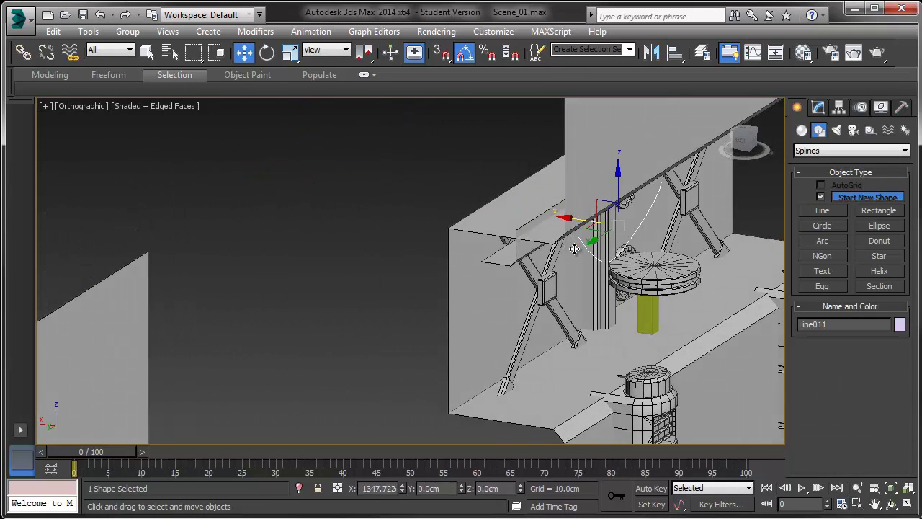
middle_click_drag(577, 264, 446, 180)
- Draw a second, narrow and deep cable loop hanging from the beam down beside the first X-brace's centre plate
key("l")
left_click(840, 215)
middle_click_drag(358, 207, 366, 198)
scroll(366, 197, "up", 4)
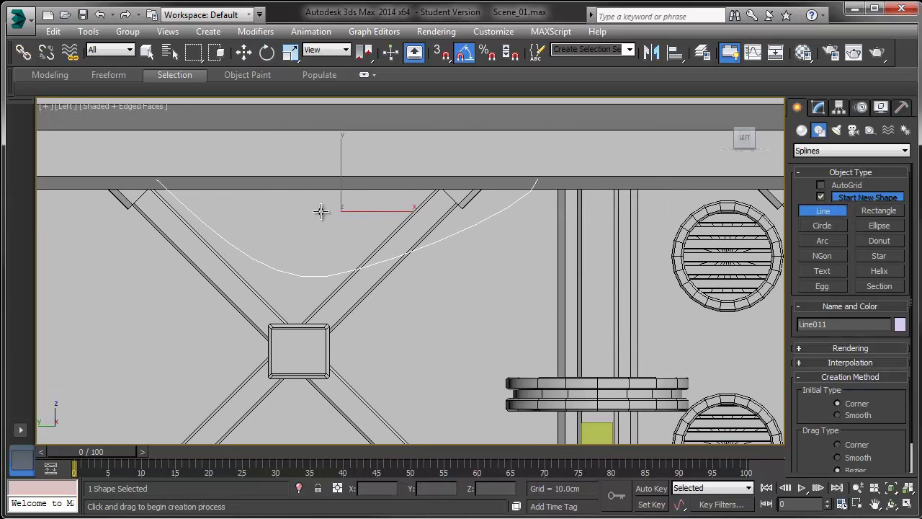
left_click(327, 182)
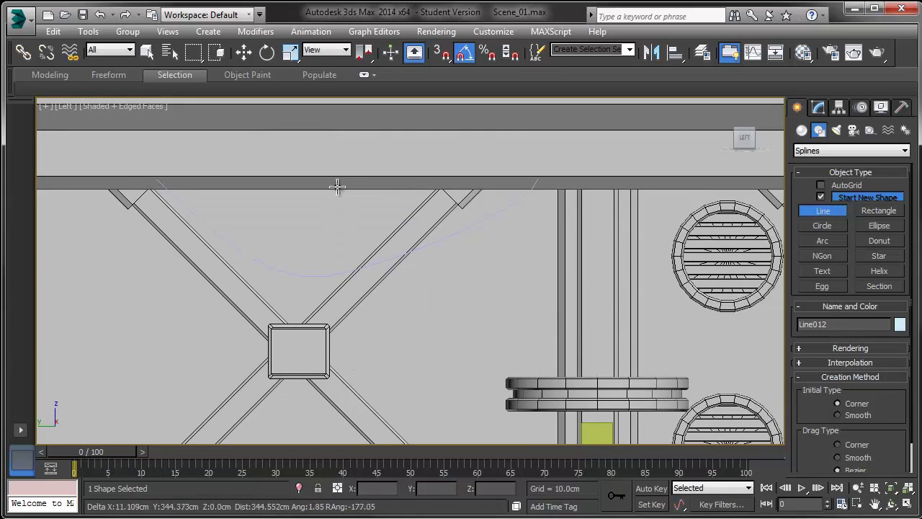
left_click(353, 172)
right_click(380, 208)
- Move the narrow cable loop along the X axis to sit beside the first cable under the beam
middle_click_drag(375, 265, 576, 296)
scroll(373, 237, "down", 2)
key("w")
left_click_drag(576, 296, 671, 319)
middle_click_drag(588, 295, 342, 206)
scroll(474, 238, "down", 4)
left_click(476, 240)
scroll(342, 206, "down", 4)
left_click_drag(329, 154, 608, 392)
middle_click_drag(479, 270, 424, 255, "alt")
left_click_drag(392, 233, 202, 174)
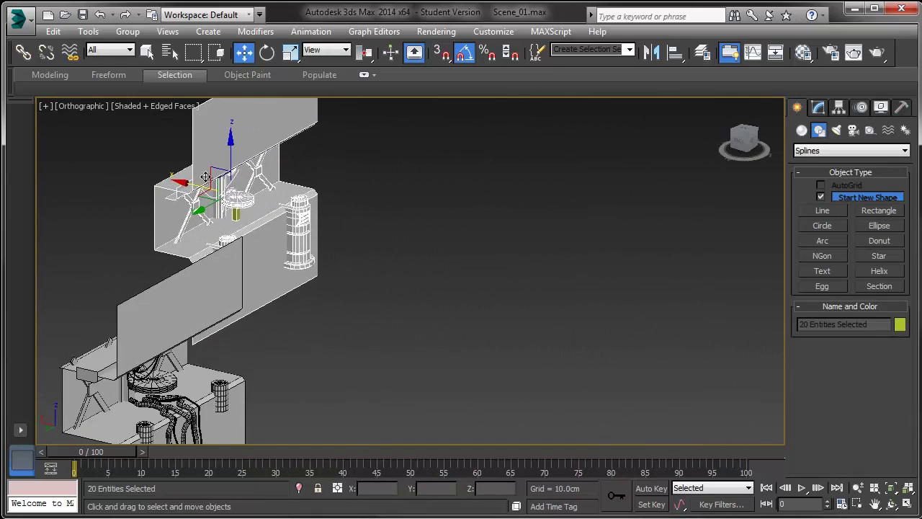
key("l")
left_click(756, 229)
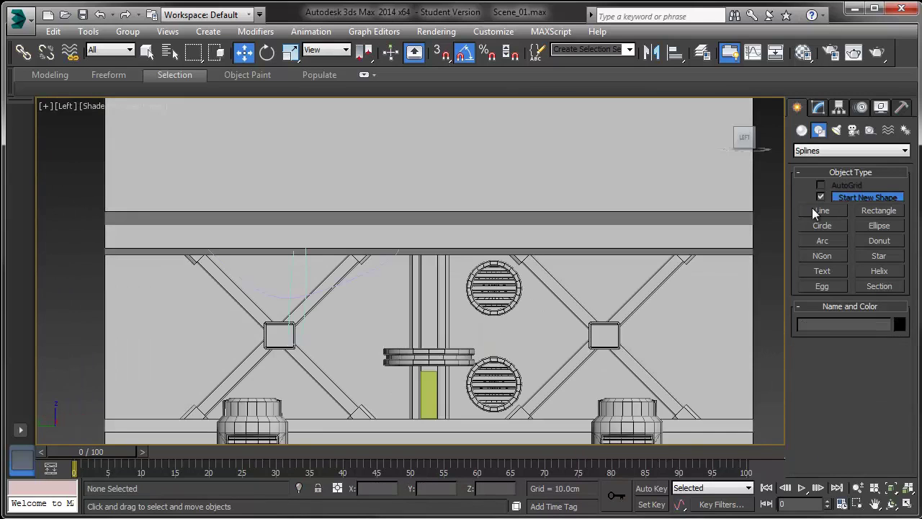
- Draw a wide curved line sagging from the beam between the first X-brace and the upper round vent
left_click(822, 210)
middle_click_drag(417, 256, 422, 199)
scroll(365, 240, "up", 2)
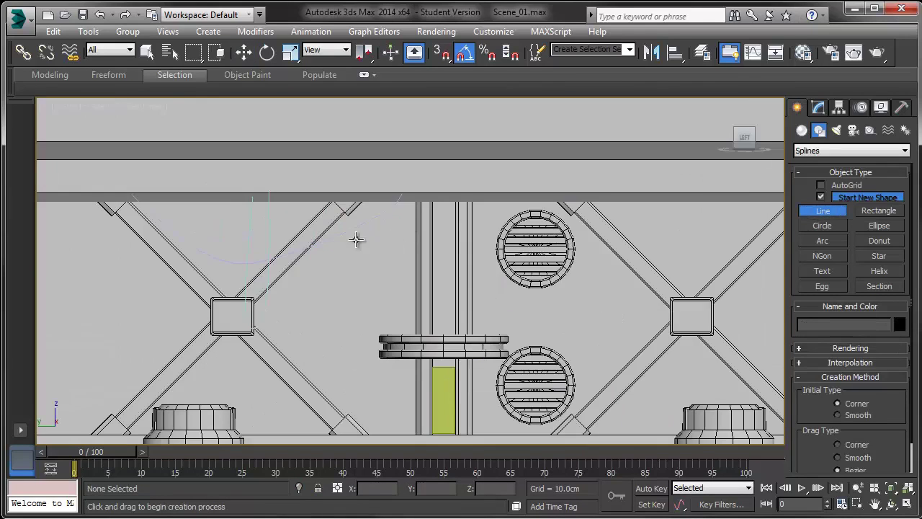
left_click(308, 196)
left_click_drag(410, 242, 451, 230)
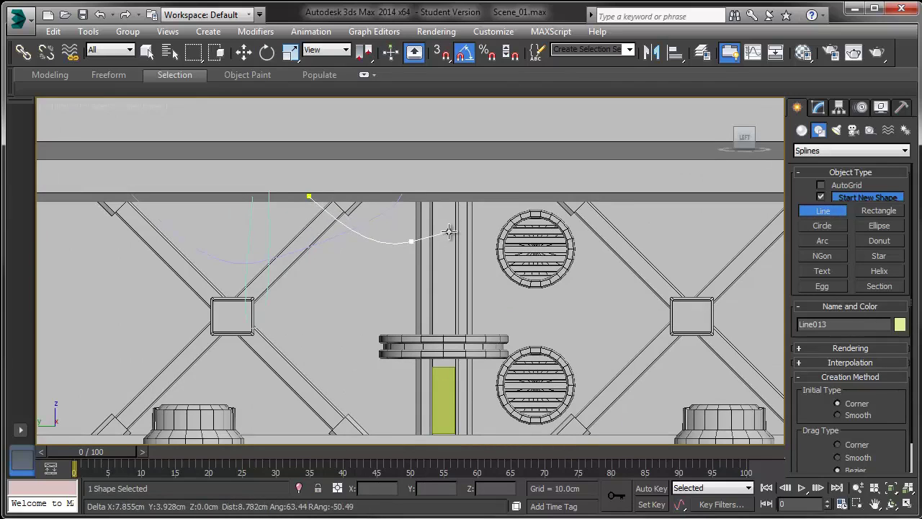
left_click(487, 193)
right_click(489, 191)
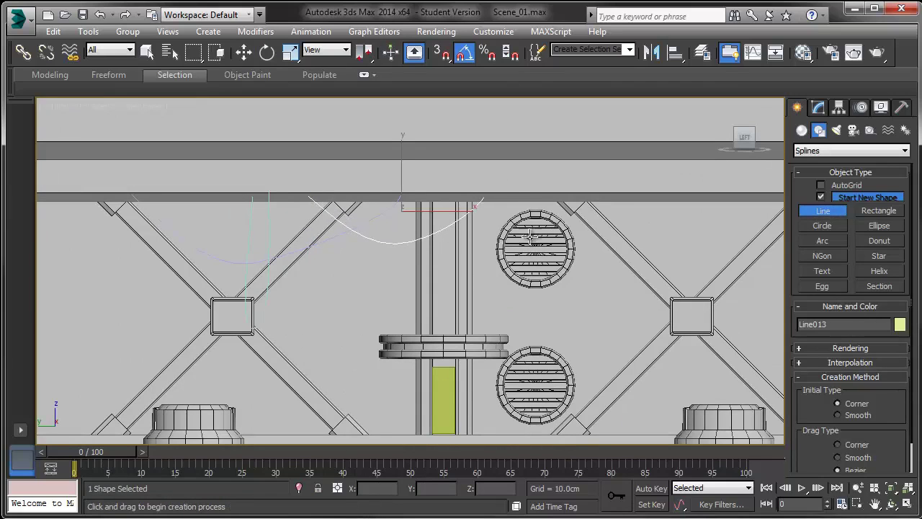
- Draw a shorter curved line overlapping the wide one, sagging from the beam between the first X-brace and the central column
scroll(440, 224, "up", 2)
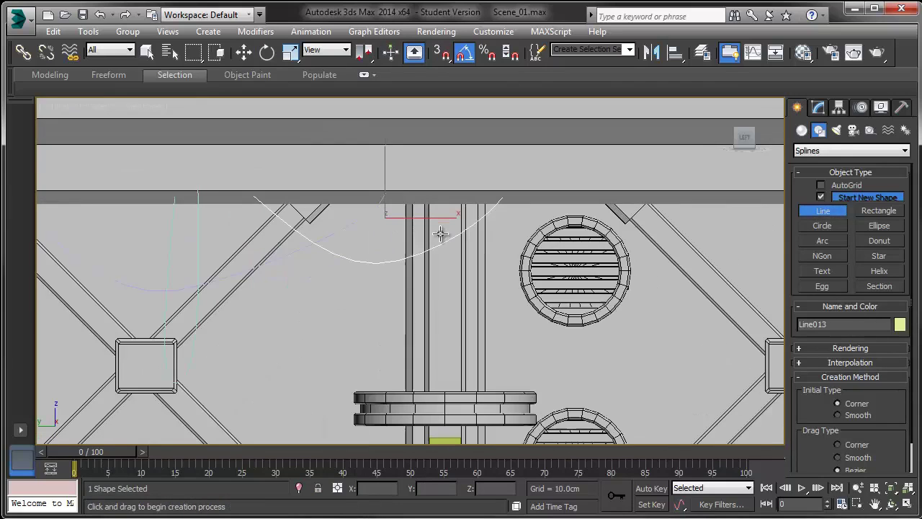
left_click(300, 197)
left_click_drag(362, 249, 381, 243)
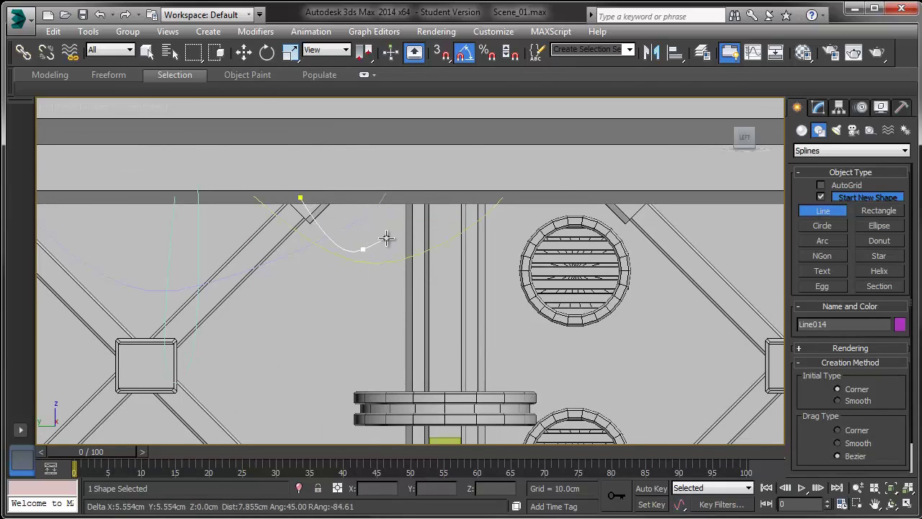
left_click(412, 185)
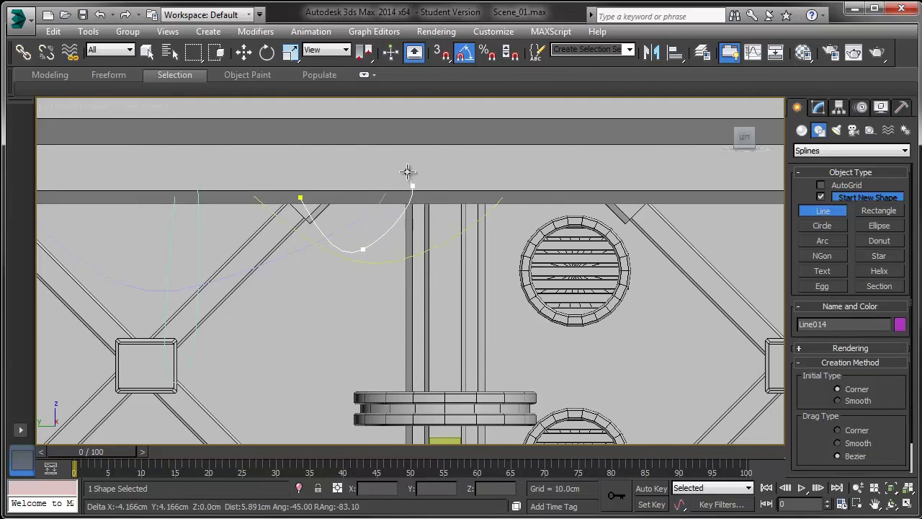
right_click(407, 170)
- Enable the shorter cable line in both the renderer and the viewport
middle_click_drag(365, 277, 492, 255)
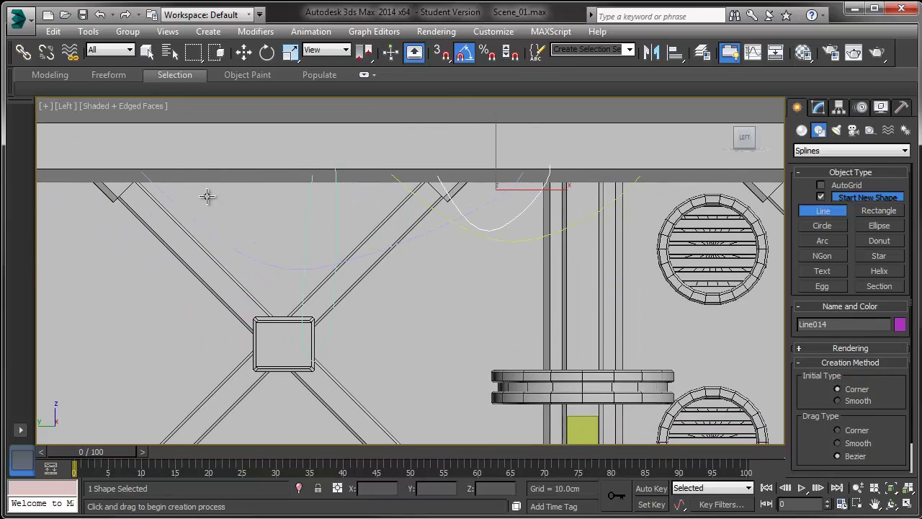
scroll(474, 323, "down", 6)
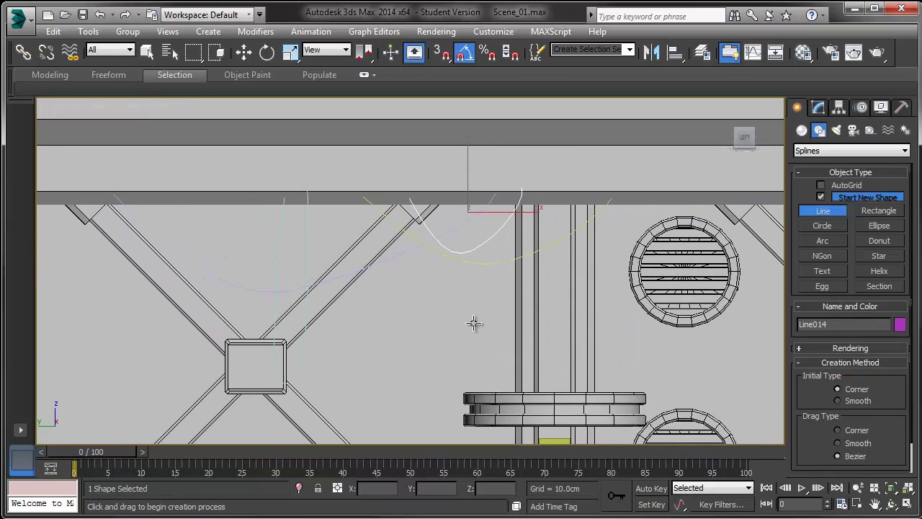
key("w")
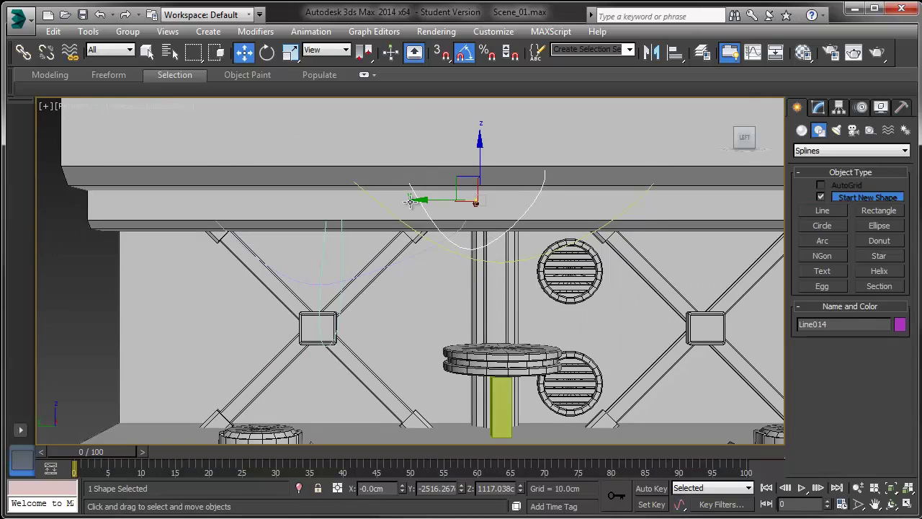
left_click(818, 107)
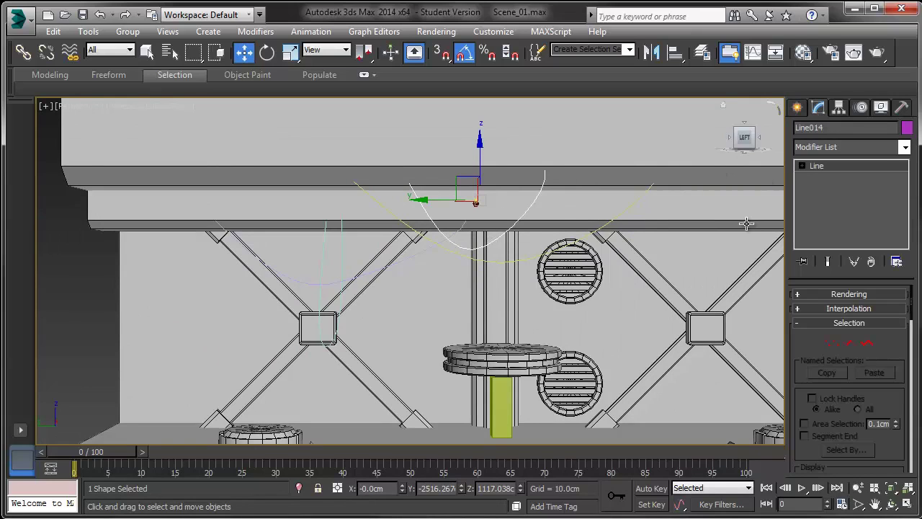
left_click(798, 295)
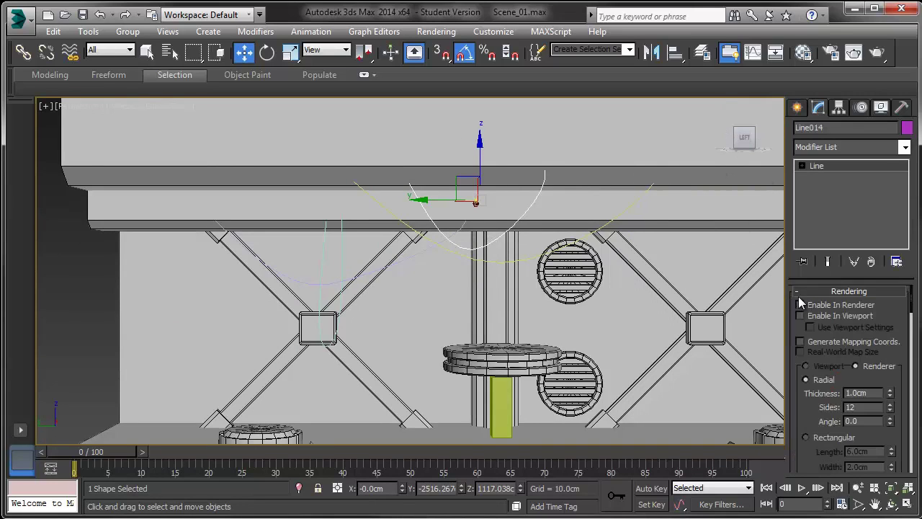
left_click(798, 305)
left_click(799, 315)
scroll(578, 224, "up", 5)
middle_click_drag(516, 249, 574, 257)
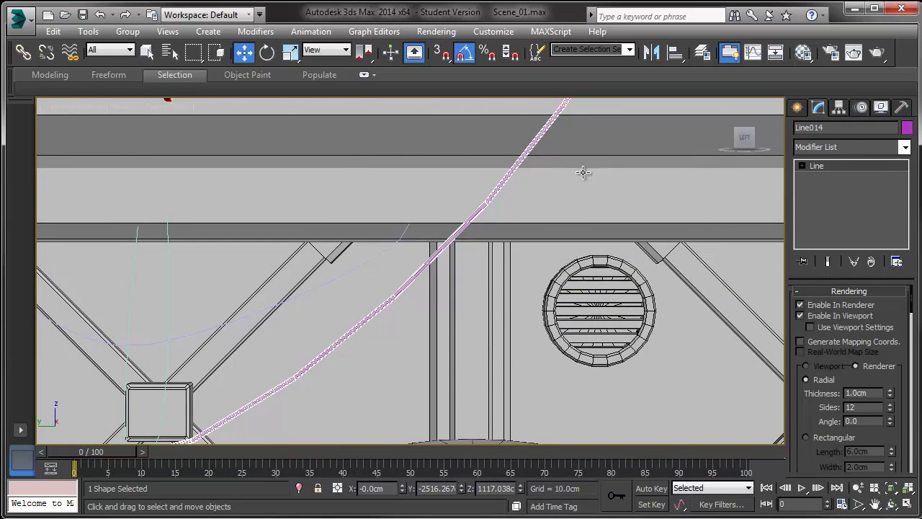
- Turn on generated mapping coordinates for the shorter cable and set its radial thickness to 8.029 cm
key("F4")
scroll(504, 265, "up", 3)
middle_click_drag(498, 219, 570, 179)
key("F4")
scroll(477, 222, "down", 3)
scroll(500, 200, "down", 4)
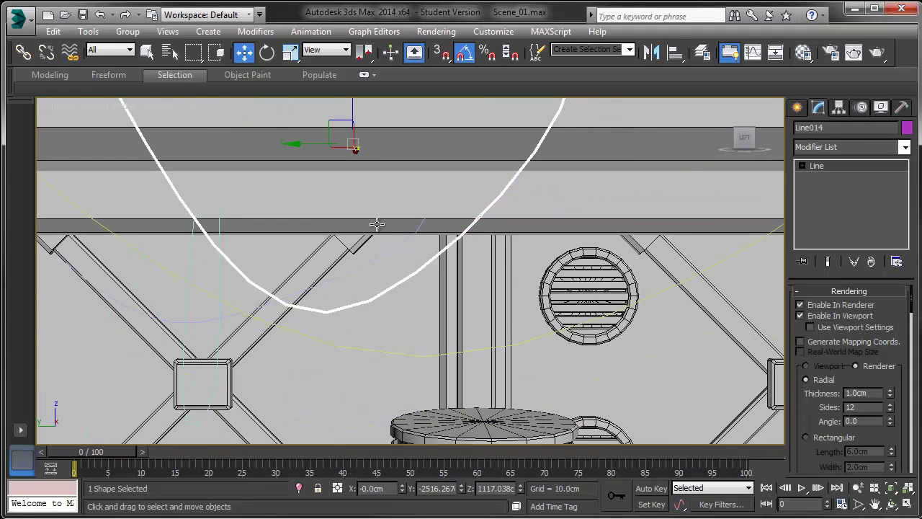
left_click(799, 342)
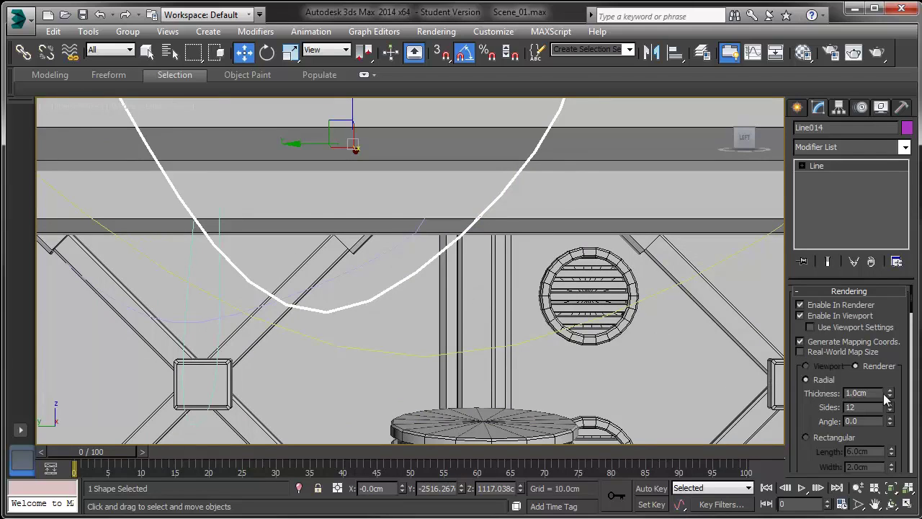
left_click_drag(892, 398, 886, 91)
key("p")
middle_click_drag(547, 273, 830, 298, "alt")
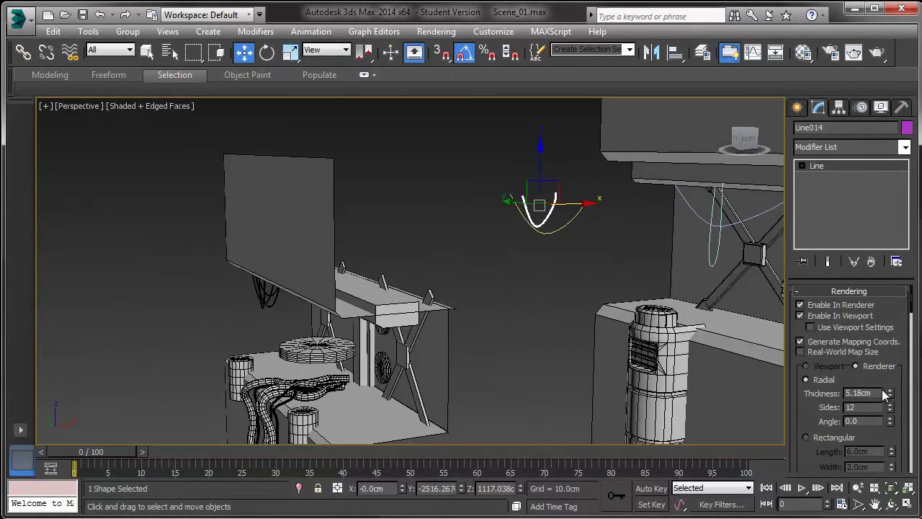
key("z")
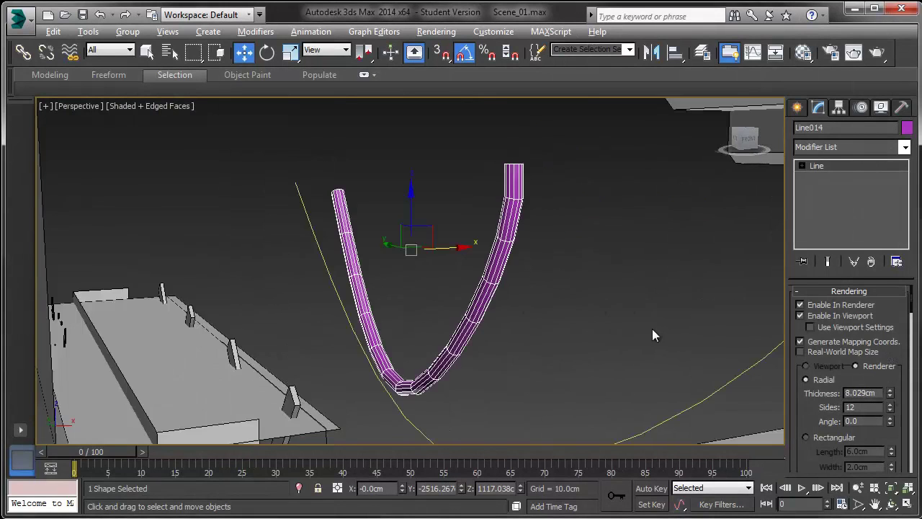
- Reduce the shorter cable's radial cross-section to 3 sides
left_click_drag(890, 416, 894, 419)
middle_click_drag(609, 322, 575, 362, "alt")
scroll(595, 330, "up", 2)
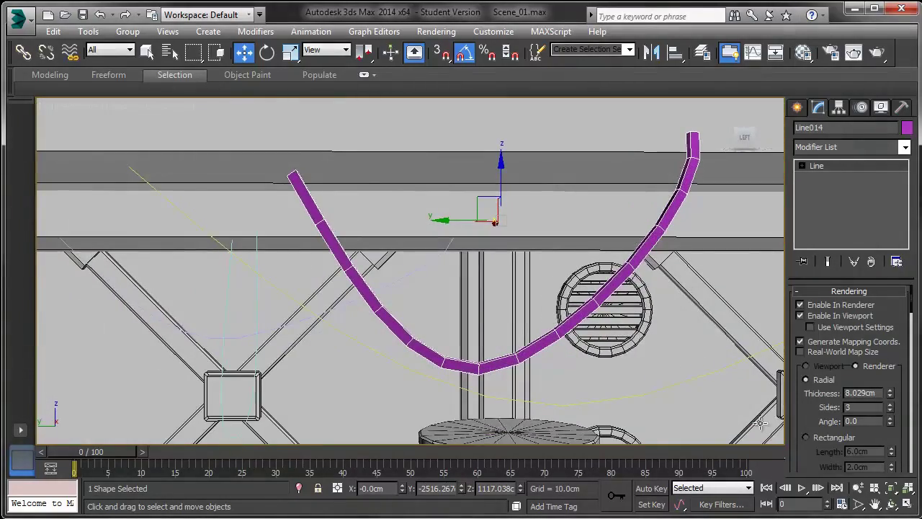
- Convert the shorter purple cable to an Editable Poly
left_click_drag(793, 420, 775, 352)
right_click(531, 355)
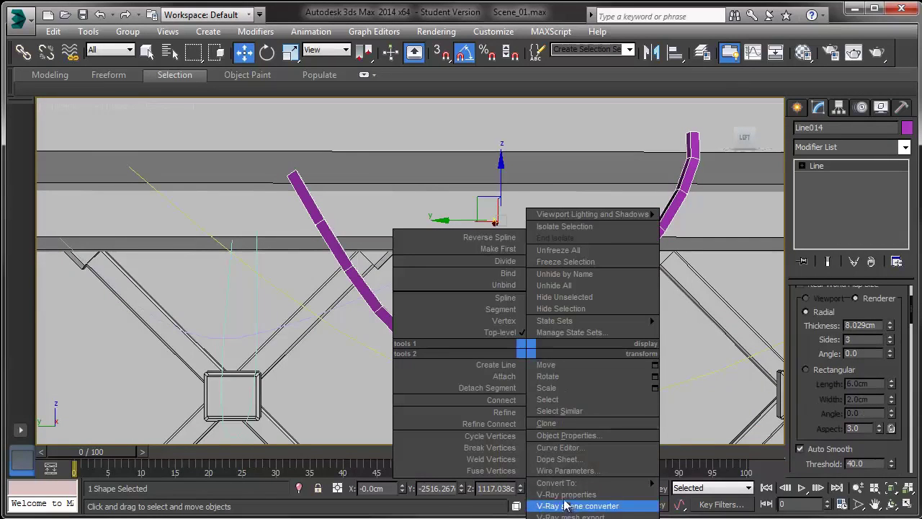
mouse_move(555, 483)
left_click(700, 505)
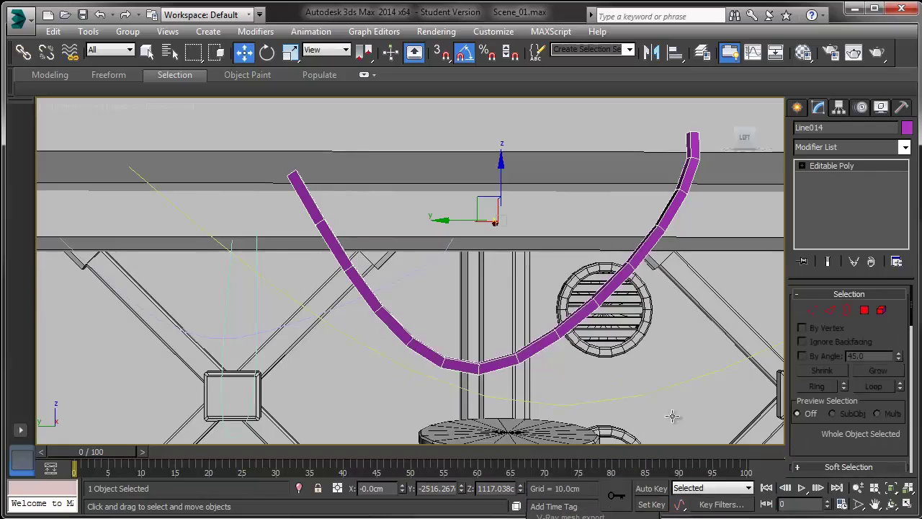
- Make the wide yellow line renderable in renderer and viewport with mapping coordinates, a 6.198 cm radial thickness and 3 sides
left_click(612, 399)
middle_click_drag(635, 390, 598, 390)
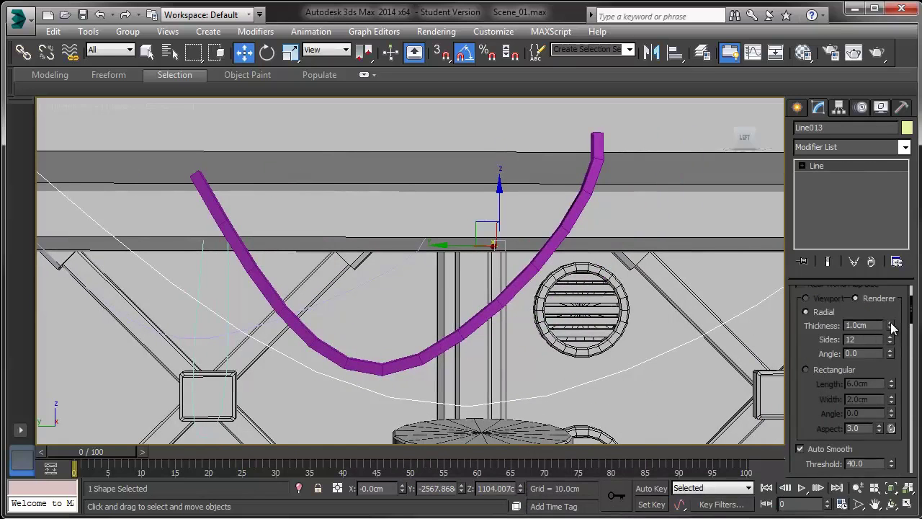
scroll(815, 353, "up", 3)
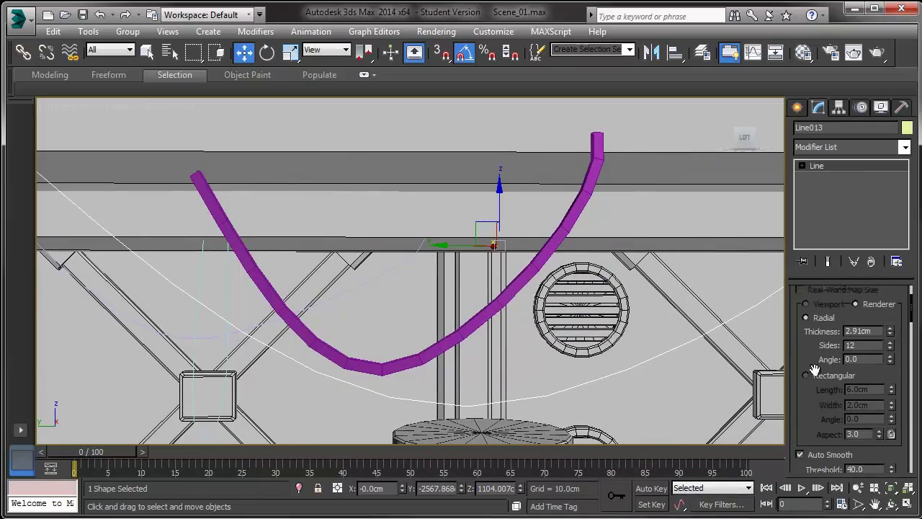
left_click(799, 307)
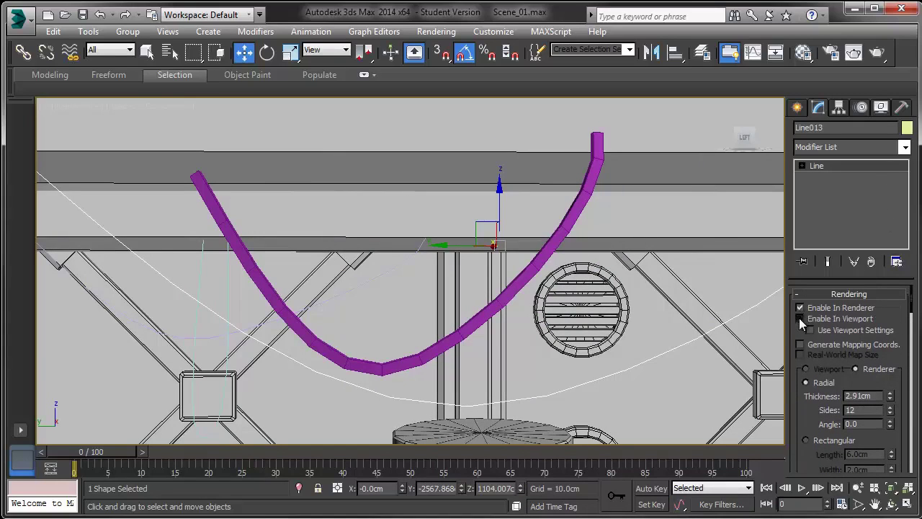
left_click(799, 317)
left_click_drag(888, 397, 890, 312)
middle_click_drag(595, 357, 473, 349, "alt")
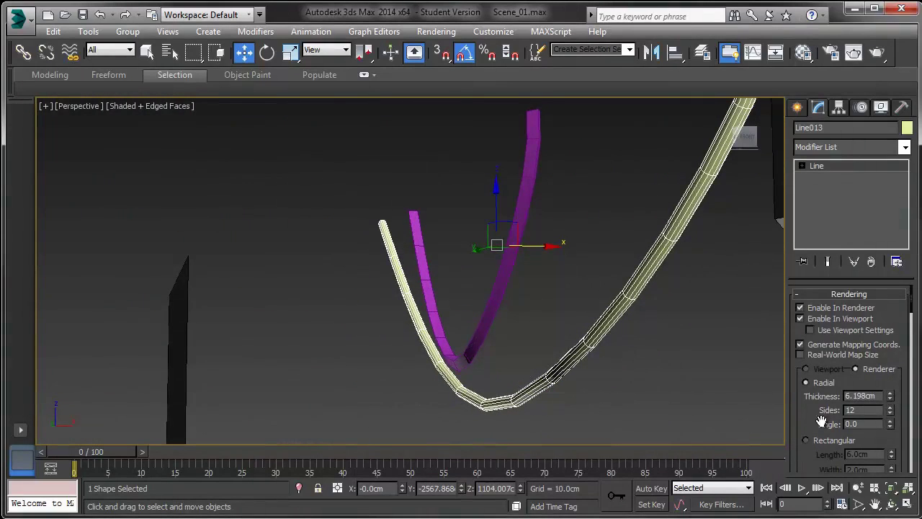
right_click(891, 412)
middle_click_drag(587, 368, 678, 380, "alt")
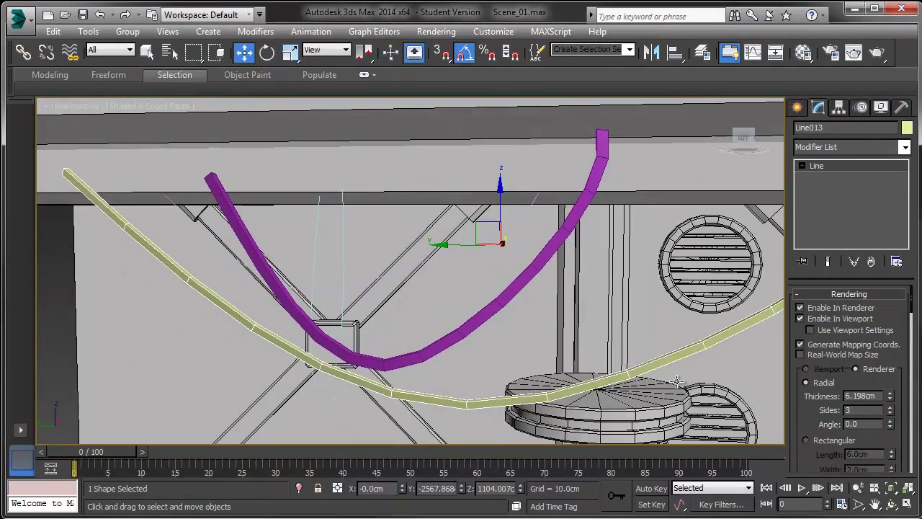
- Make the deep narrow loop renderable in renderer and viewport with mapping coordinates, a 10.76 cm radial thickness and 3 sides
left_click(343, 274)
key("z")
middle_click_drag(336, 305, 367, 305, "alt")
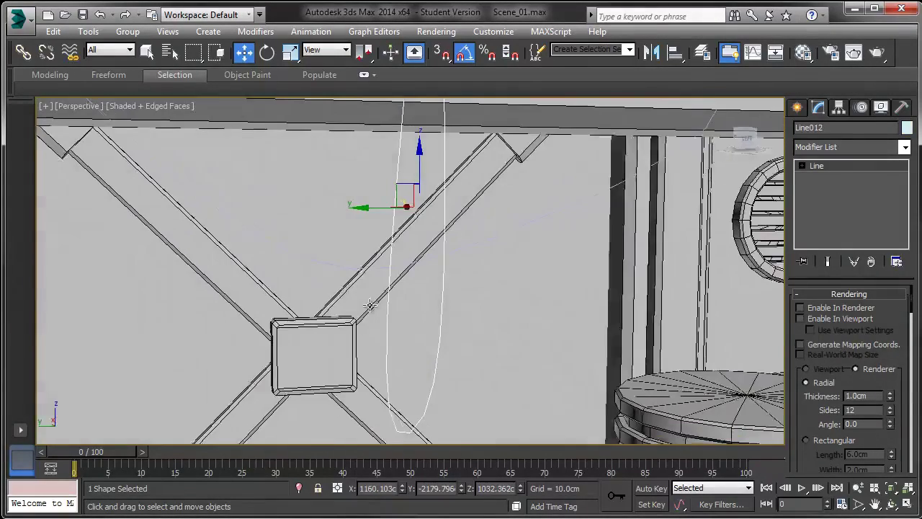
left_click(803, 309)
left_click(801, 318)
left_click_drag(891, 396, 891, 346)
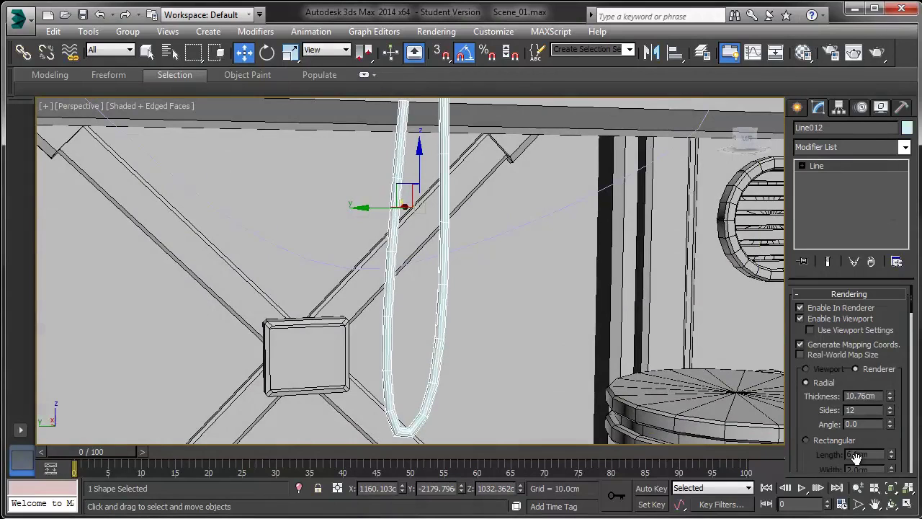
left_click_drag(888, 417, 891, 425)
middle_click_drag(496, 425, 541, 327)
scroll(519, 328, "up", 3)
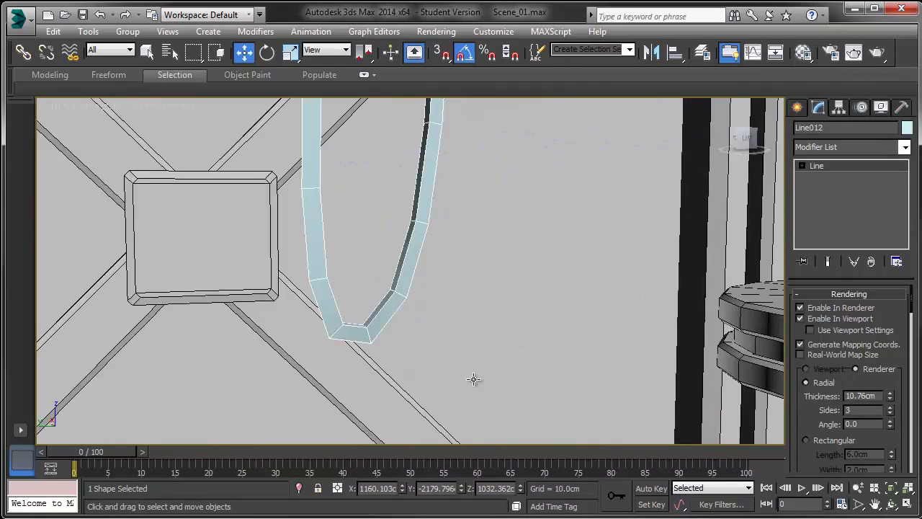
- Make the wide lavender line renderable in renderer and viewport with mapping coordinates, a 12.95 cm radial thickness and 3 sides
middle_click_drag(484, 379, 424, 373, "alt")
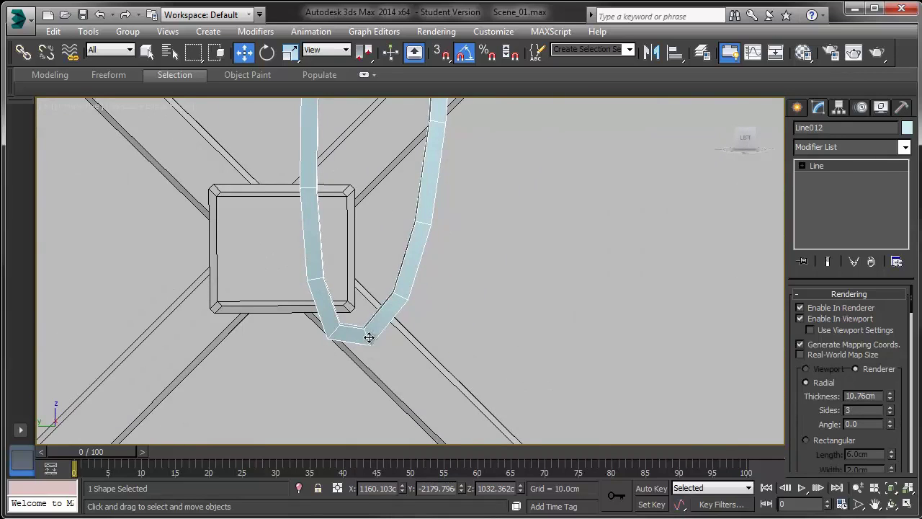
scroll(375, 348, "down", 3)
middle_click_drag(356, 315, 353, 327, "alt")
scroll(354, 328, "down", 2)
middle_click_drag(370, 287, 368, 318, "alt")
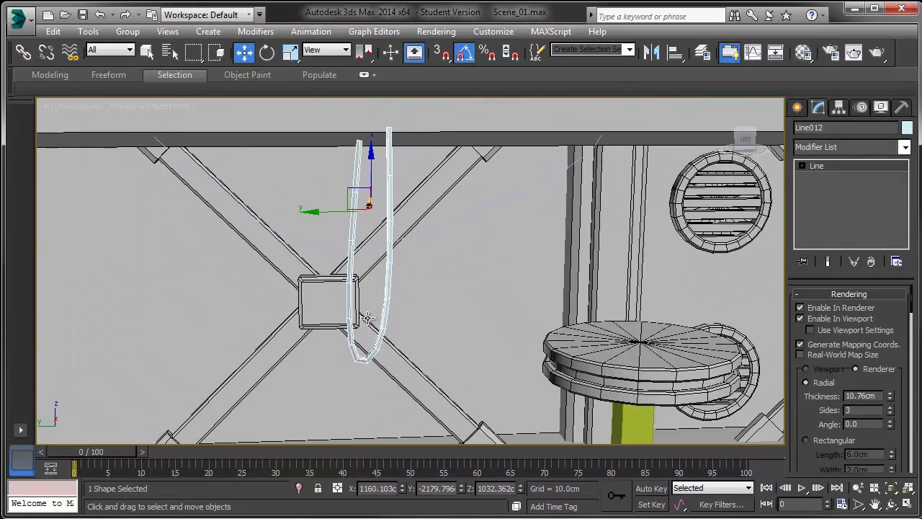
left_click(419, 231)
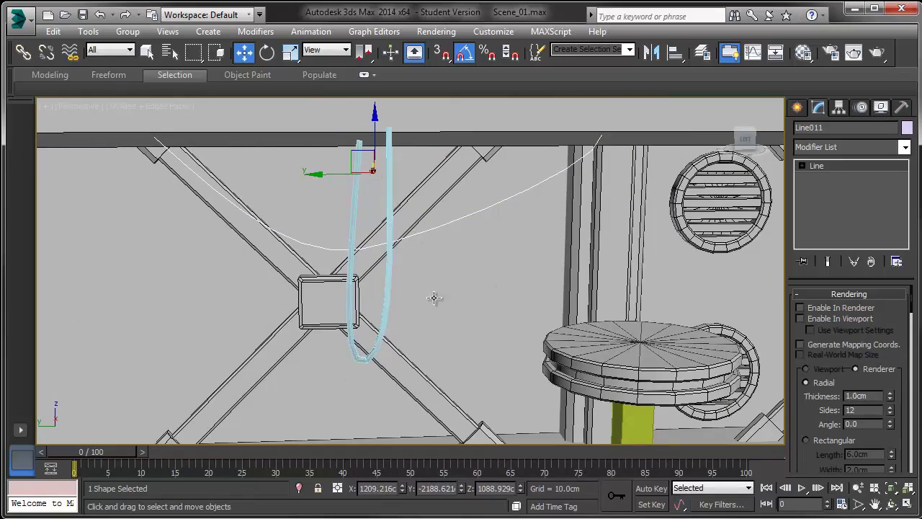
left_click(800, 308)
left_click(800, 319)
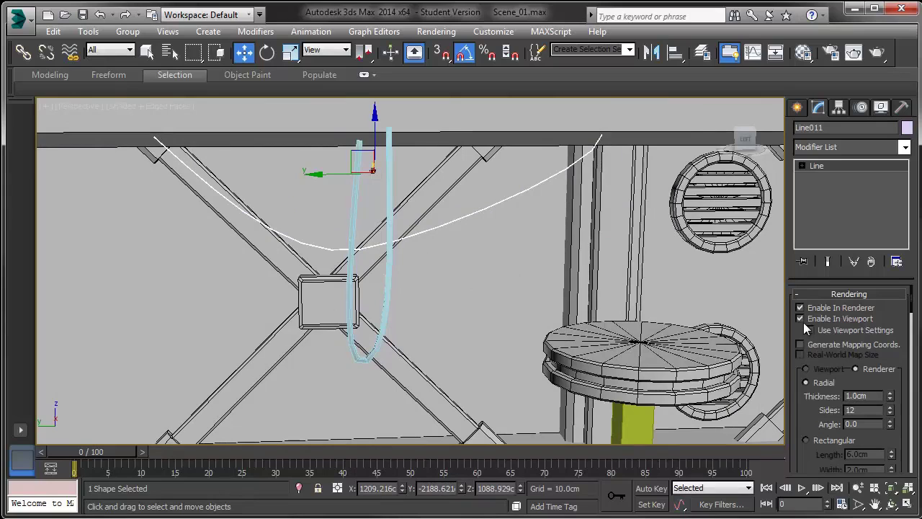
left_click(800, 344)
left_click_drag(891, 396, 869, 309)
right_click(892, 414)
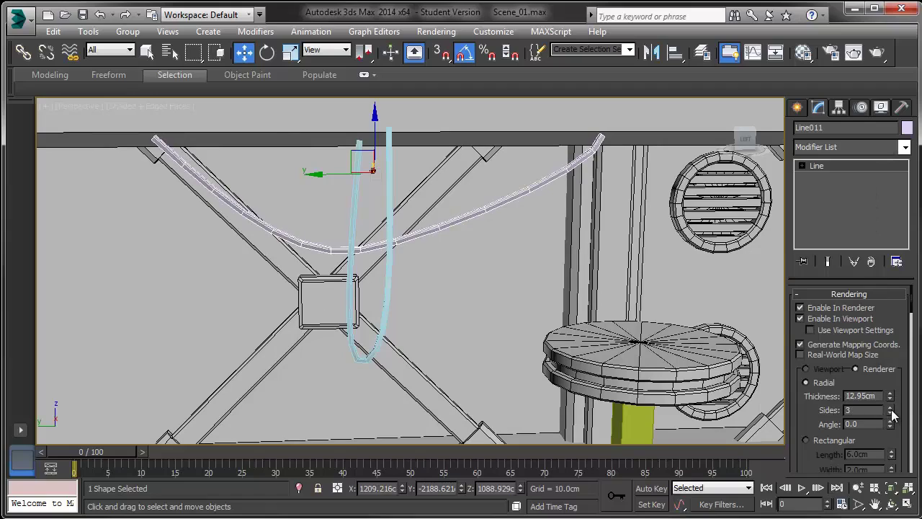
- Convert the wide lavender cable to an Editable Poly
mouse_move(492, 280)
middle_mouse_down()
mouse_move(463, 277)
mouse_move(504, 291)
mouse_move(480, 284)
middle_mouse_up()
scroll(463, 277, "down", 5)
scroll(425, 262, "up", 5)
right_click(386, 280)
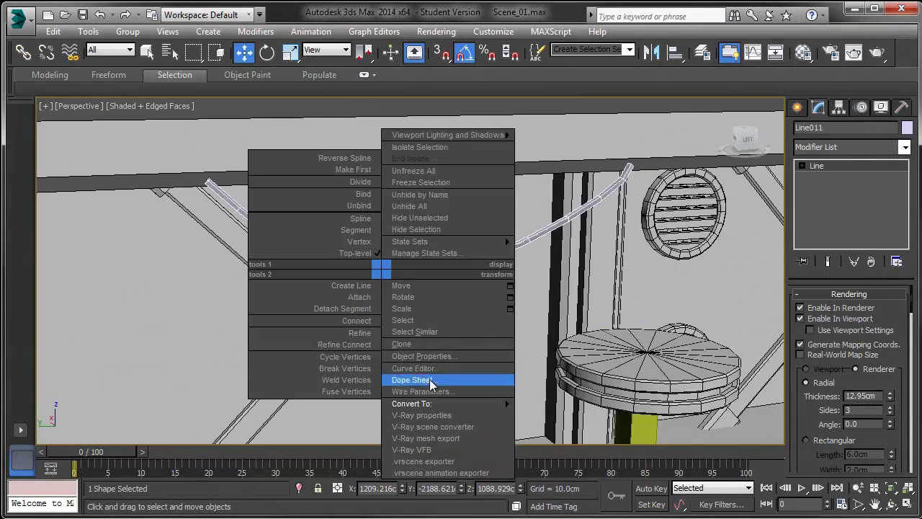
mouse_move(432, 404)
left_click(553, 429)
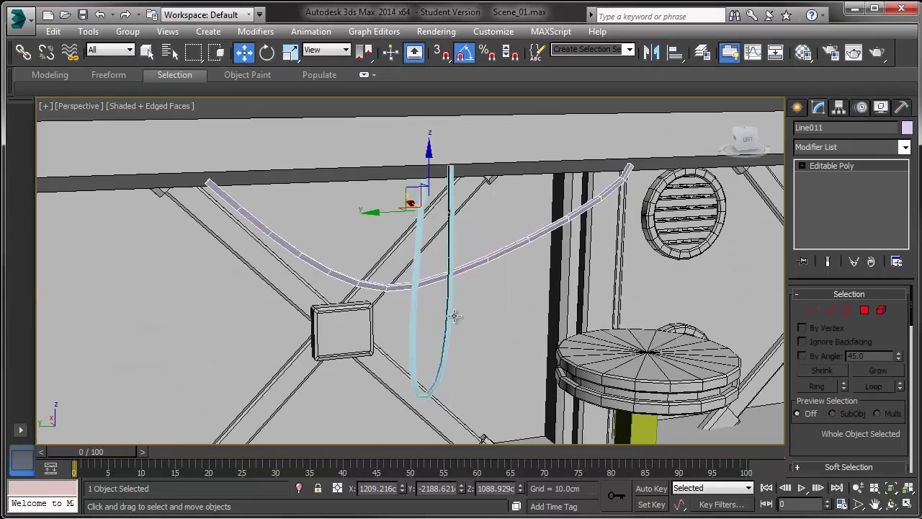
- Convert the deep narrow loop and the wide yellow cable to Editable Poly objects
left_click(414, 286)
right_click(412, 285)
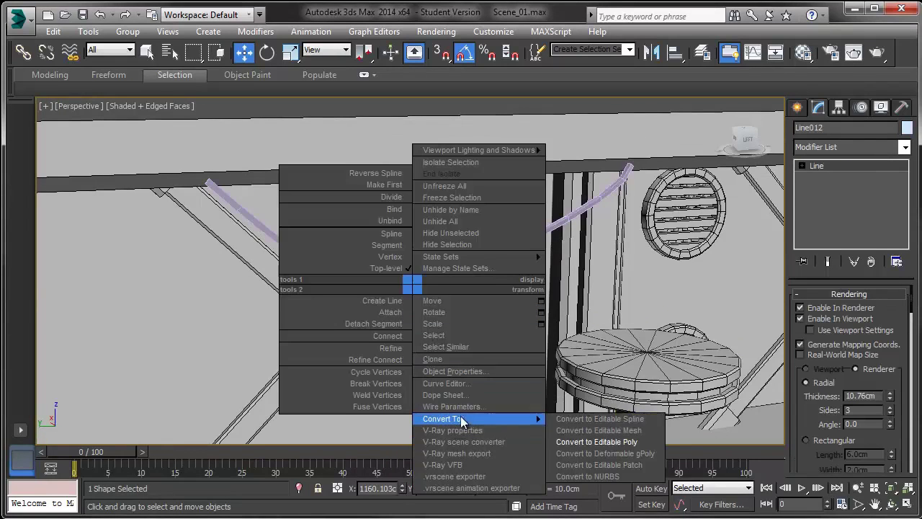
left_click(569, 440)
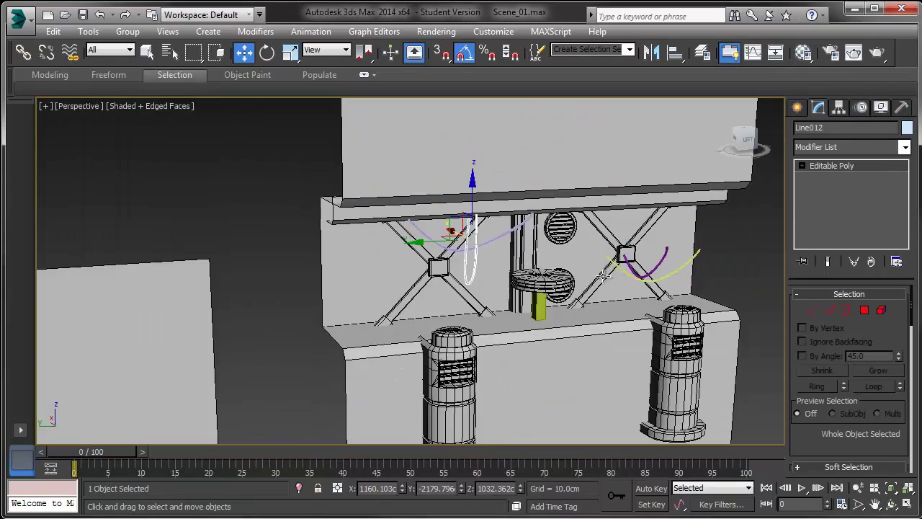
left_click(618, 268)
right_click(616, 265)
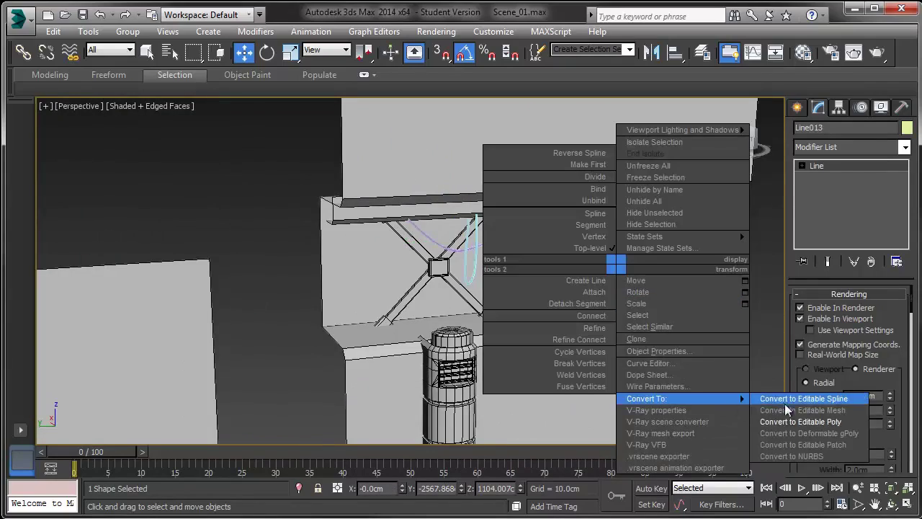
left_click(800, 420)
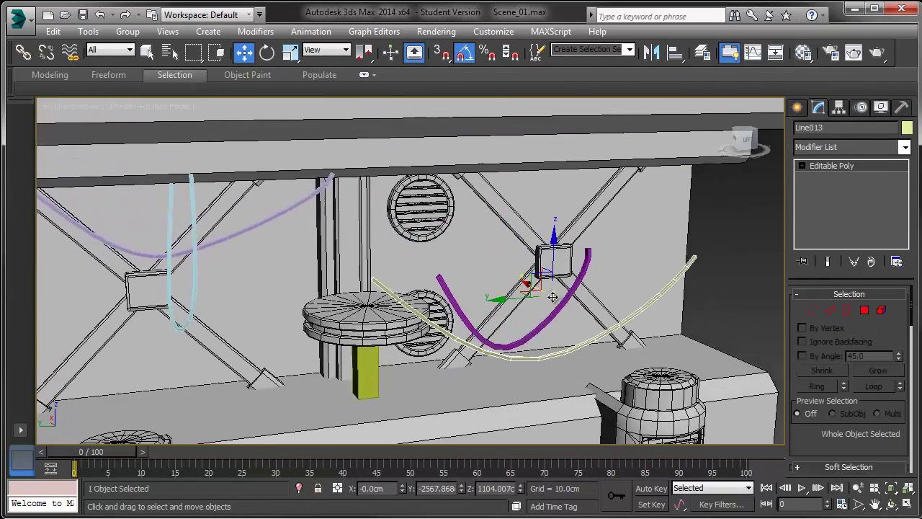
- Move the purple and yellow cables together along the X axis until they hang under the overhead beam
left_click(518, 344)
left_click(523, 363, "ctrl")
middle_click_drag(523, 362, 619, 321, "alt")
left_click_drag(617, 303, 152, 211)
key("z")
middle_click_drag(152, 212, 35, 151, "alt")
scroll(368, 285, "down", 6)
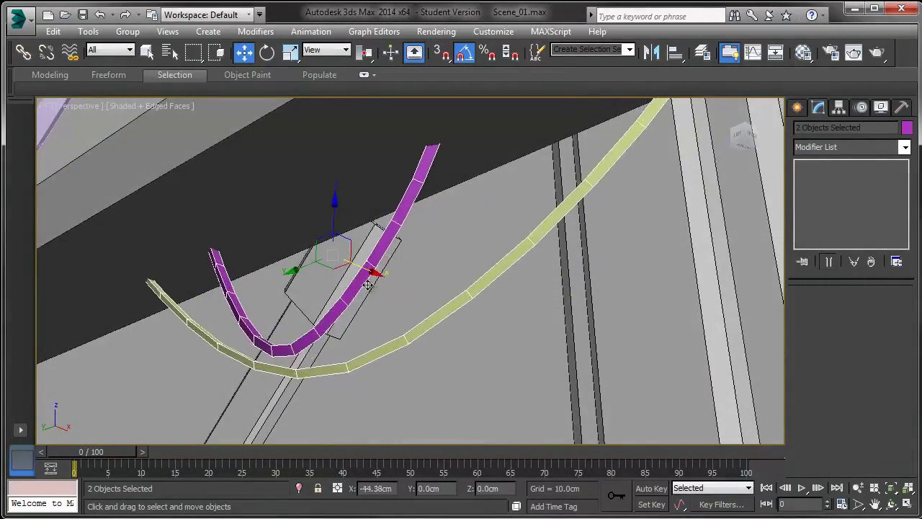
- Move the wide lavender cable and the deep narrow loop together along the X axis under the overhead beam
left_click(203, 276)
middle_click_drag(182, 270, 243, 239)
left_click(139, 294, "ctrl")
key("ctrl+z")
left_click(139, 294, "ctrl")
left_click_drag(186, 326, 292, 351)
middle_click_drag(292, 349, 310, 340, "alt")
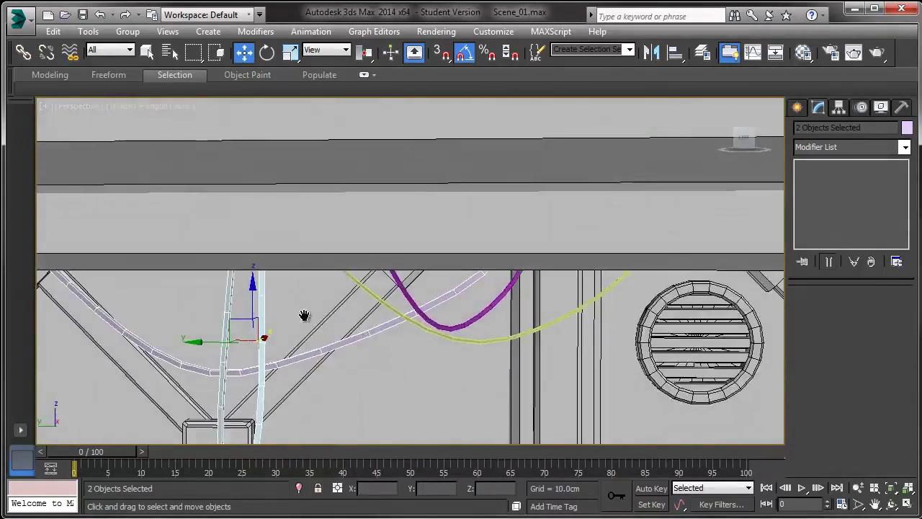
- Clone the deep narrow loop as one independent copy, offset sideways and upward from the original
scroll(301, 284, "down", 6)
left_click(77, 278)
scroll(100, 248, "up", 3)
middle_click_drag(101, 246, 155, 245, "alt")
left_click(369, 252)
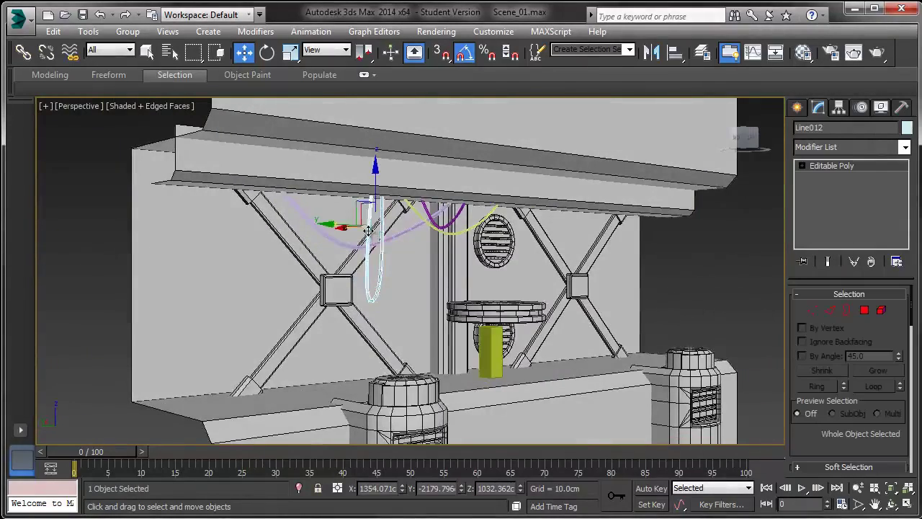
scroll(353, 257, "up", 4)
mouse_move(370, 214)
left_mouse_down("shift")
mouse_move(289, 199)
mouse_move(305, 155)
mouse_move(330, 151)
left_mouse_up("shift")
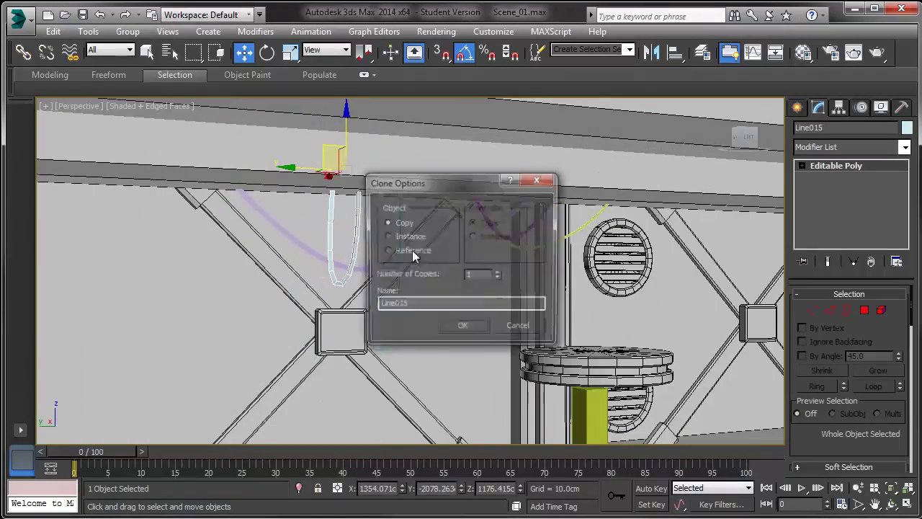
left_click(463, 328)
- Scale the loop copy along Z and move it against the beam's underside, overlapping the original loop
key("r")
key("r")
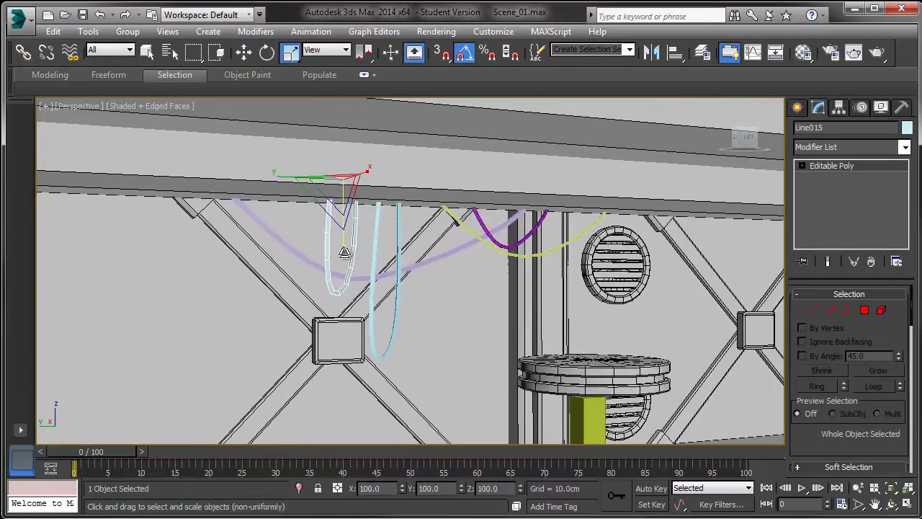
left_click_drag(345, 247, 345, 215)
key("w")
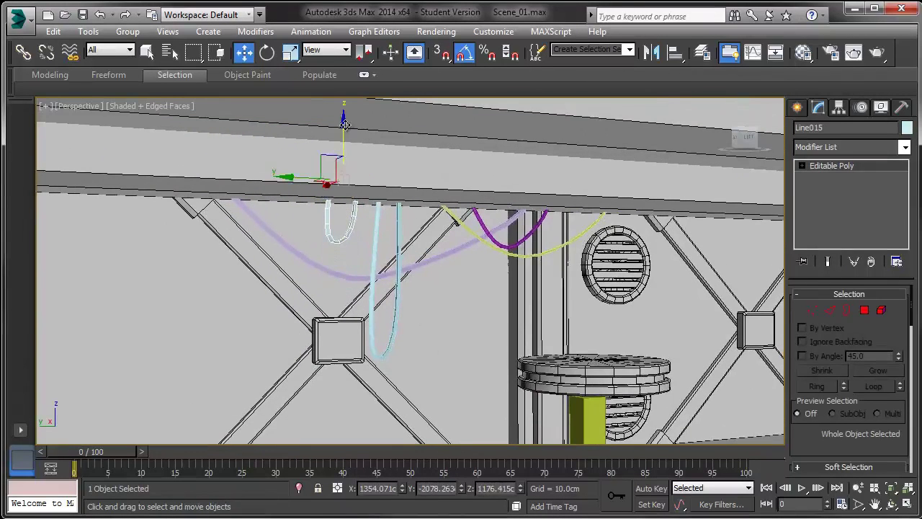
left_click_drag(286, 219, 305, 222)
middle_click_drag(329, 244, 307, 243, "alt")
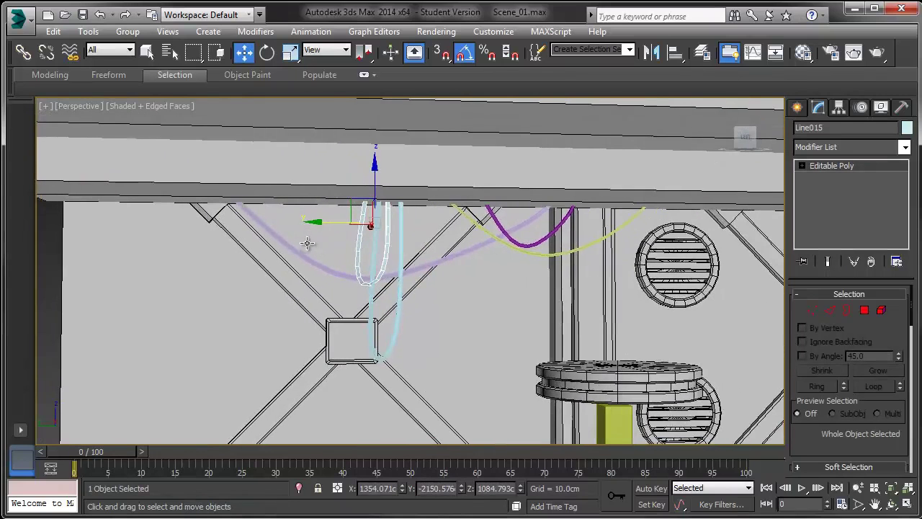
- Clone the wide lavender cable as one independent copy farther along the beam
left_click(494, 234)
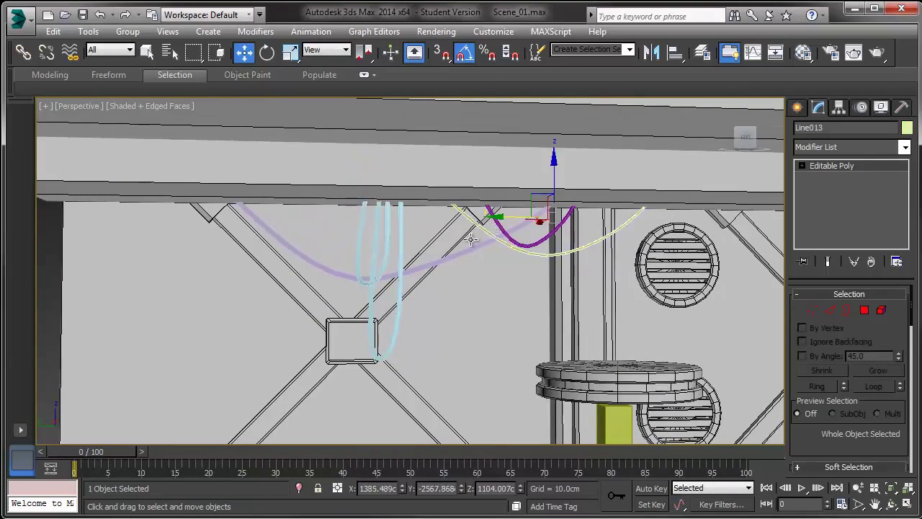
left_click(464, 258)
left_click(464, 257)
left_click_drag(366, 200, 576, 175, "shift")
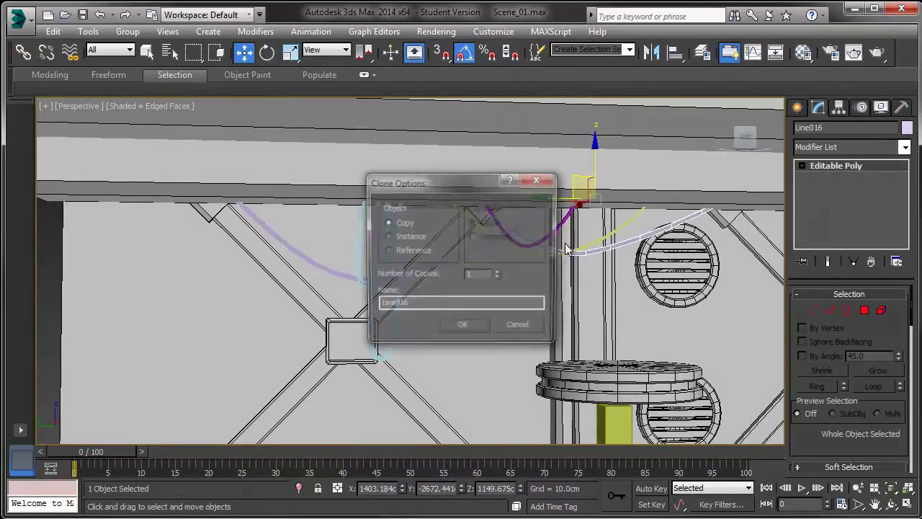
left_click(463, 327)
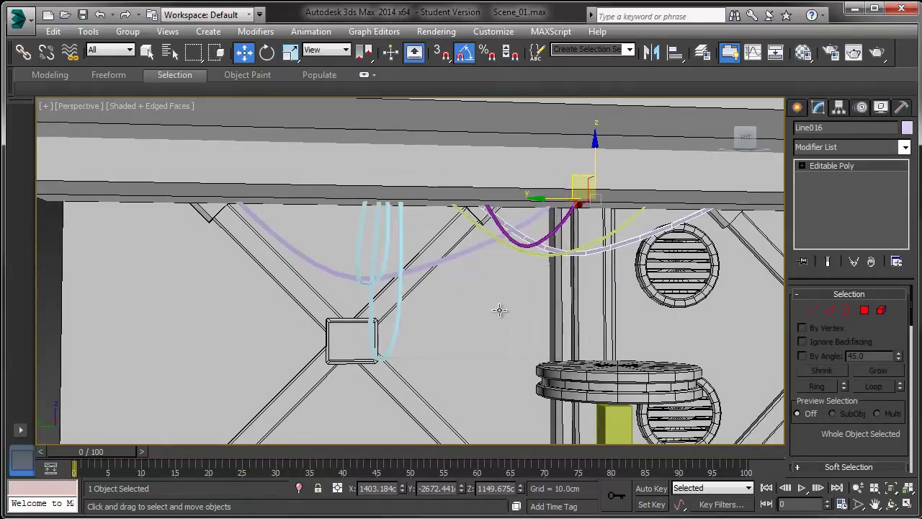
- Scale the lavender cable copy and reposition it under the beam so it overlaps the original lavender and the yellow cables
key("r")
left_click_drag(586, 211, 451, 196)
key("w")
key("e")
key("r")
key("w")
key("e")
key("r")
left_click_drag(494, 216, 499, 214)
key("w")
left_click_drag(508, 146, 507, 155)
middle_click_drag(506, 155, 417, 211, "alt")
- Move the original deep narrow loop along the X axis to about 1321.6 cm, offsetting it from its shorter copy
left_click(408, 281)
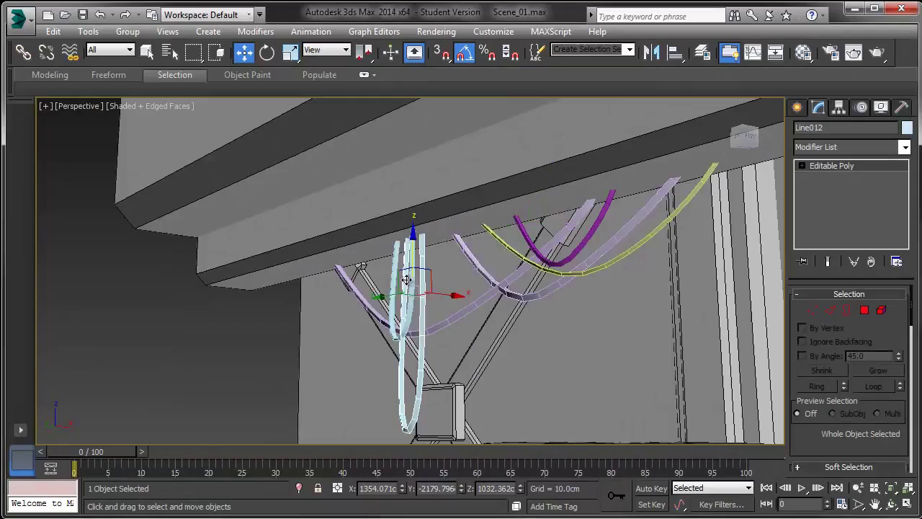
scroll(424, 266, "up", 4)
middle_click_drag(436, 253, 574, 280, "alt")
left_click_drag(367, 226, 382, 216)
middle_click_drag(382, 216, 397, 262, "alt")
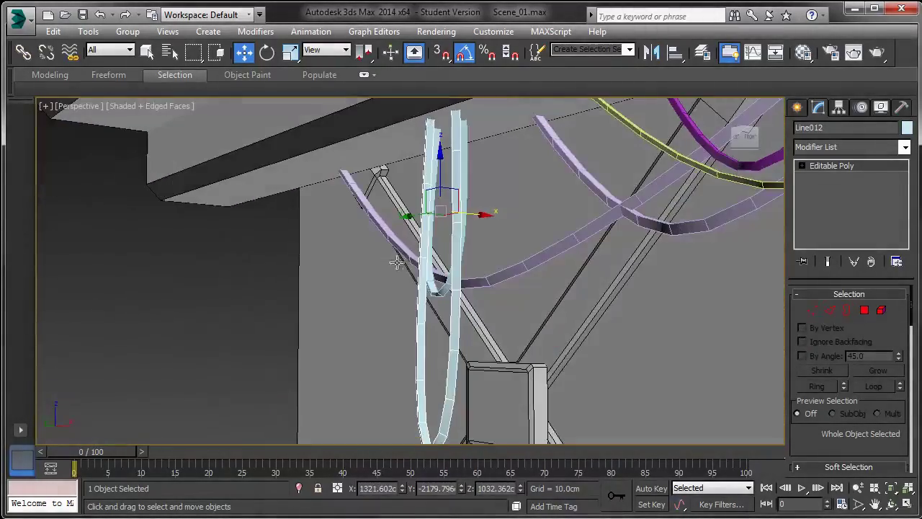
- Select all the hanging cables and assign the 02 - Default material to them
left_click(444, 286, "ctrl")
left_click(585, 187, "ctrl")
left_click(588, 185, "ctrl")
left_click(645, 140, "ctrl")
left_click(691, 128, "ctrl")
middle_click_drag(691, 129, 504, 211)
key("m")
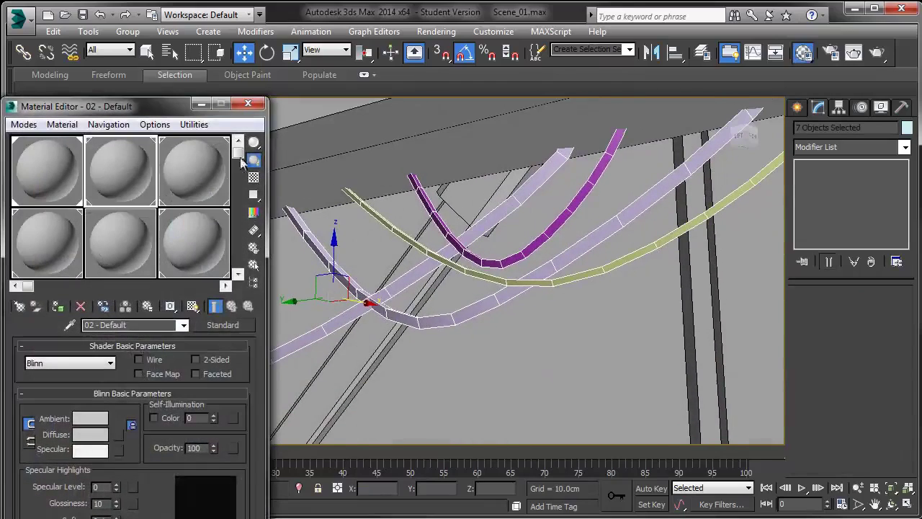
left_click_drag(119, 174, 348, 283)
left_click(425, 292)
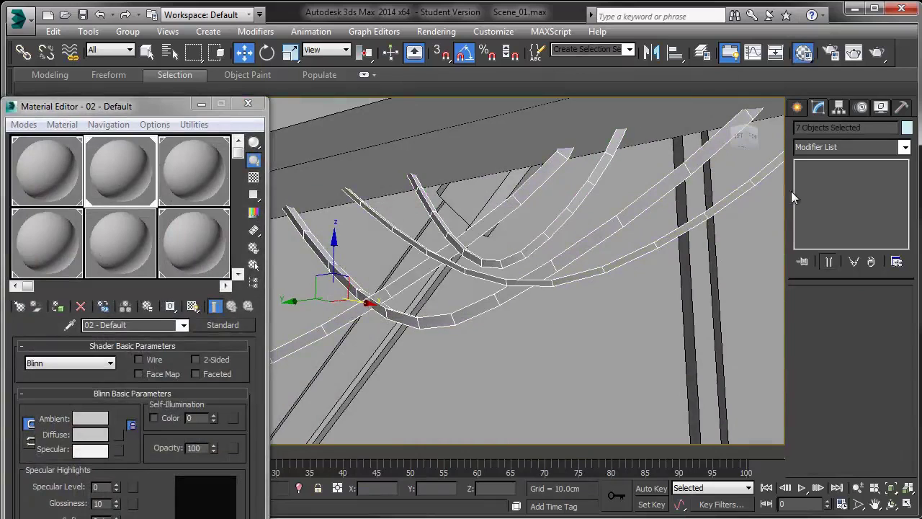
- Set the object colour of the selected cables to black and close the material editor
left_click(907, 127)
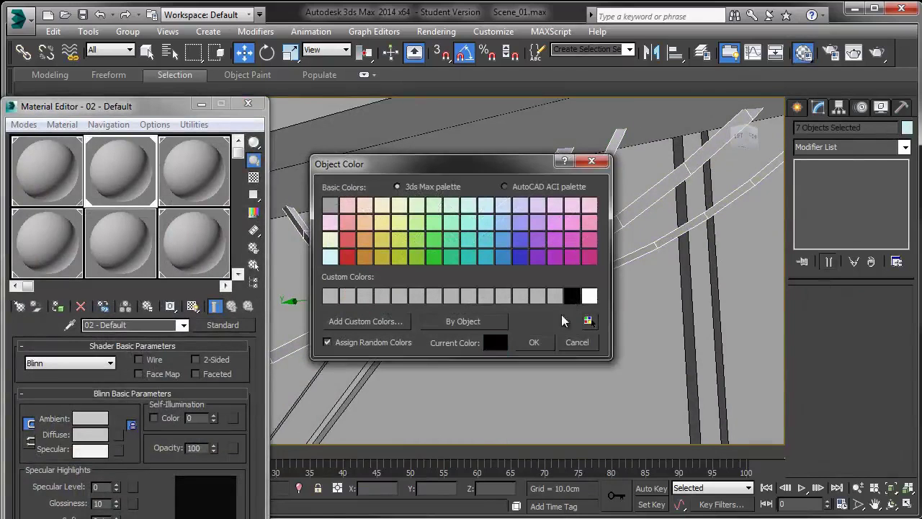
left_click(533, 342)
left_click(247, 103)
left_click(131, 184)
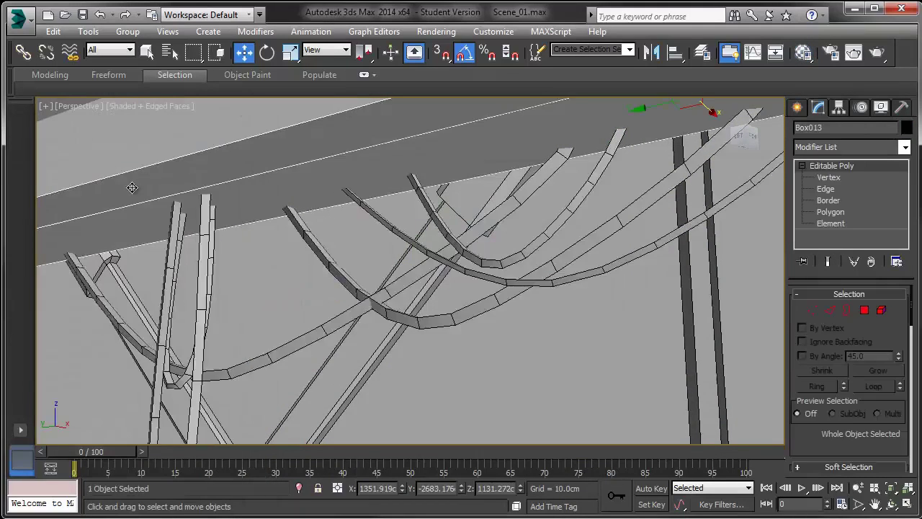
- Turn off edged-faces display and move the original wide lavender cable along the X axis to about 1375.4 cm
key("F4")
middle_click_drag(146, 195, 283, 256, "alt")
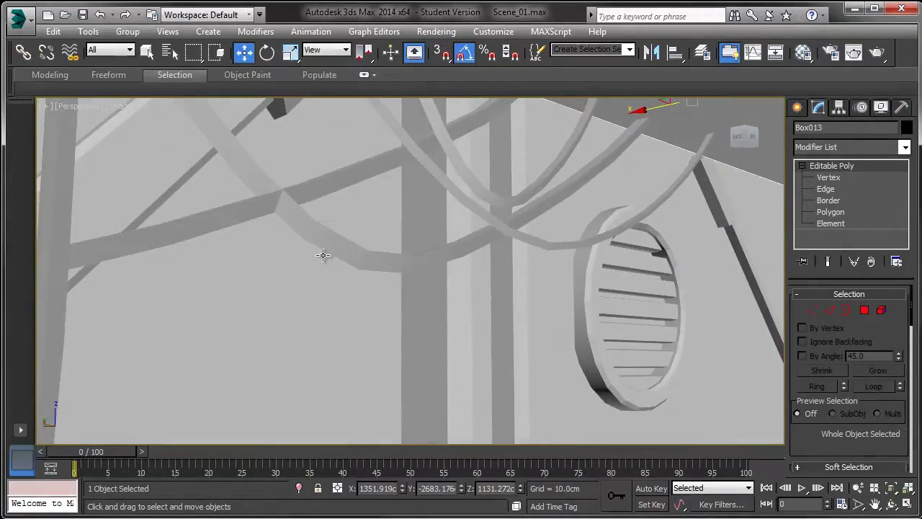
left_click(297, 189)
middle_click_drag(296, 190, 321, 216, "alt")
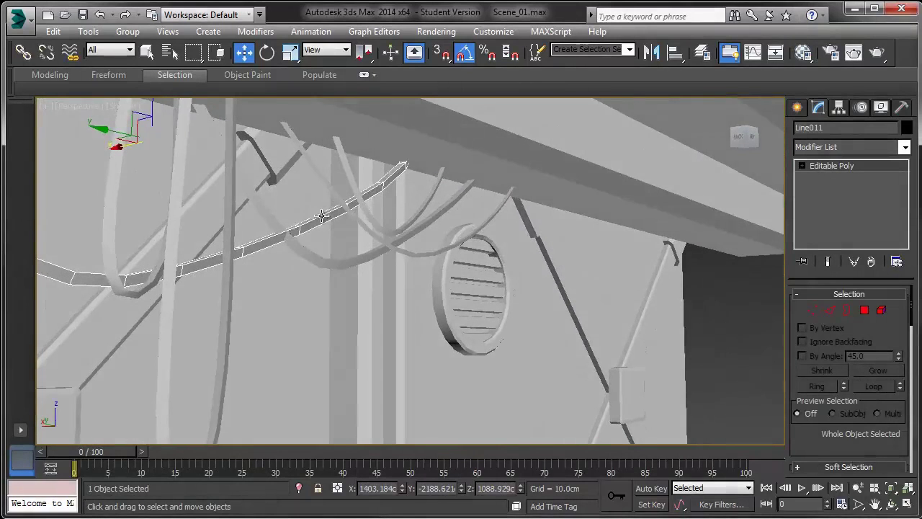
left_click_drag(119, 151, 135, 136)
middle_click_drag(370, 220, 345, 203, "alt")
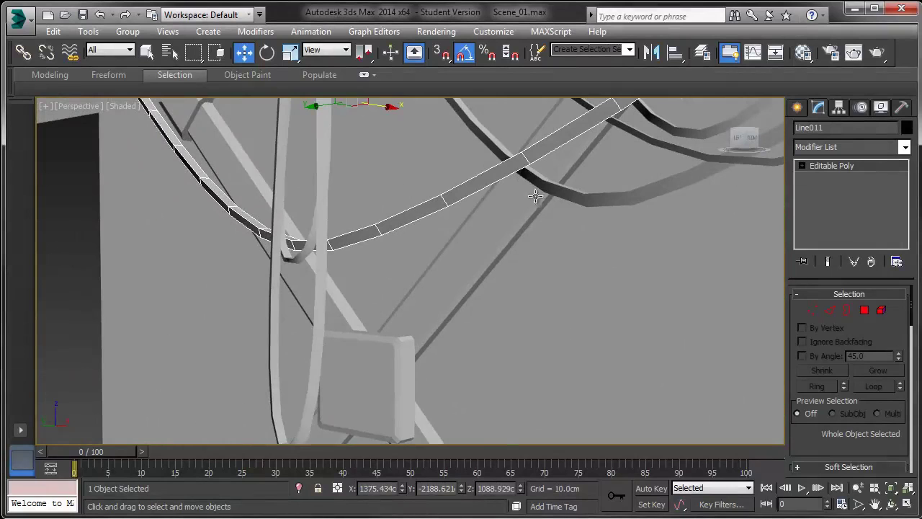
- Attach all the other hanging cables to the original wide cable, forming one Editable Poly object
right_click(483, 189)
left_click(427, 77)
left_click(328, 147)
left_click(549, 182)
left_click(632, 136)
left_click(650, 118)
middle_click_drag(650, 120, 539, 227)
scroll(511, 229, "down", 3)
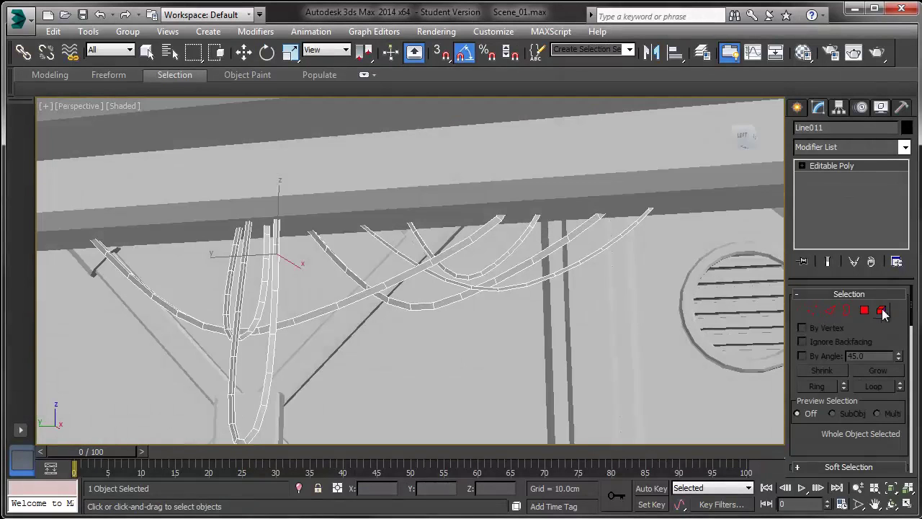
- Select all cable elements, clear their smoothing groups, assign smoothing group 1, and turn edged-faces display back on
left_click(882, 309)
left_click_drag(561, 368, 172, 195)
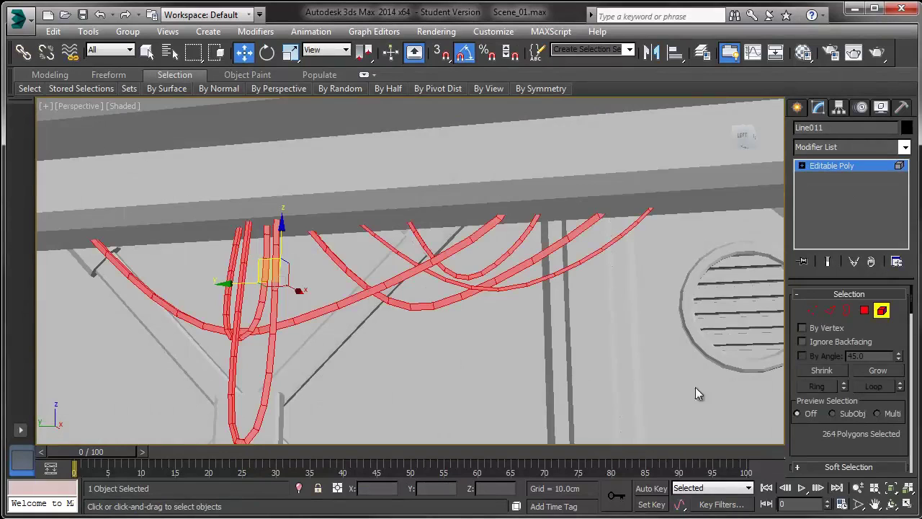
scroll(827, 414, "down", 10)
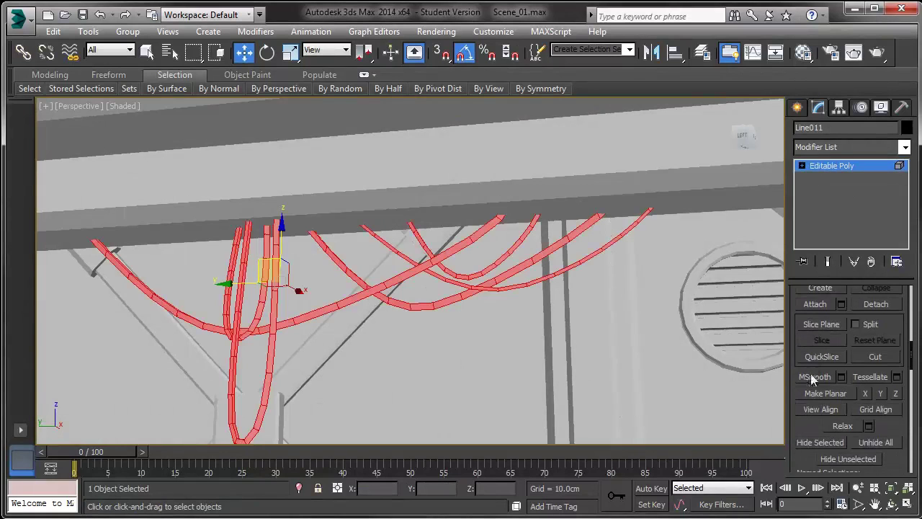
left_click_drag(805, 422, 812, 144)
left_click(869, 412)
left_click(803, 353)
left_click(655, 336)
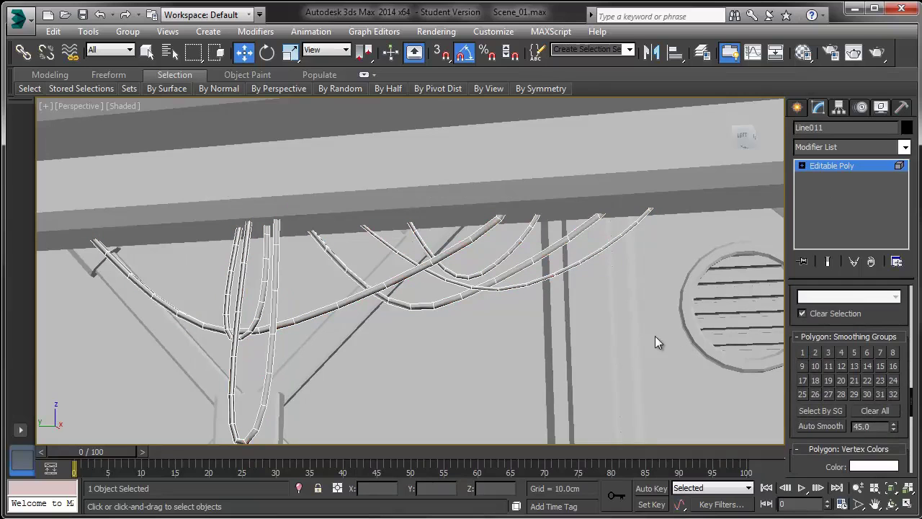
key("F4")
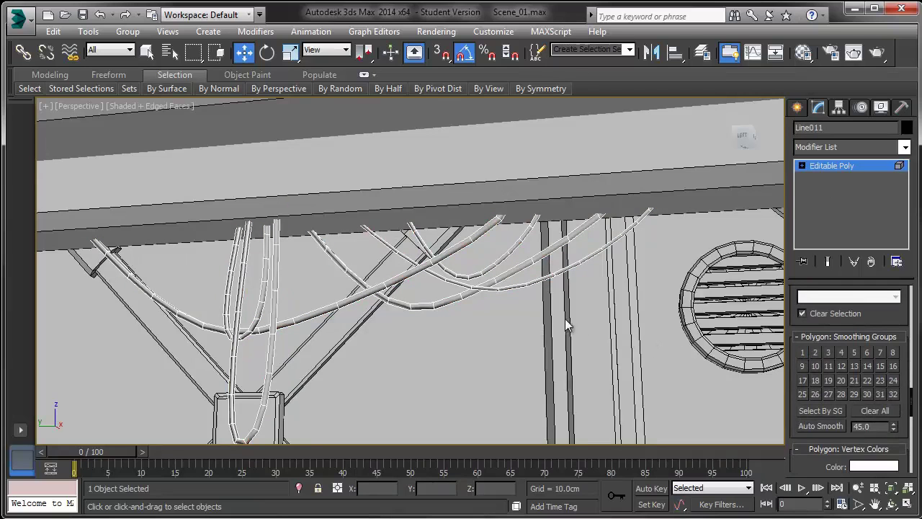
- Leave element editing on the cable mesh, deselect it and turn off edged-faces display
left_click(899, 167)
middle_click_drag(624, 160, 634, 228)
left_click(540, 201)
scroll(535, 201, "down", 5)
scroll(527, 228, "up", 3)
key("F4")
middle_click_drag(524, 256, 542, 271, "alt")
- Clone the longest narrow cable loop as an element within the cable mesh, placing it along the Y axis by the pillar
left_click(401, 309)
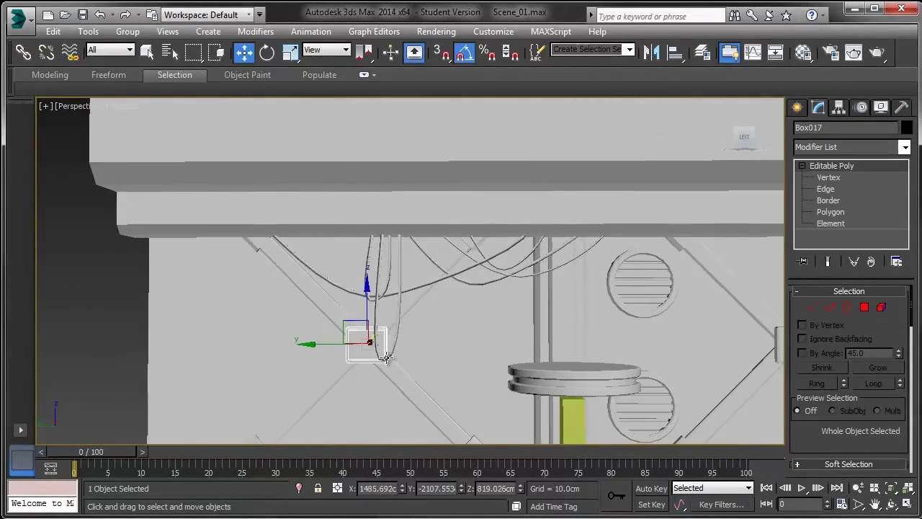
left_click(389, 357)
left_click(881, 308)
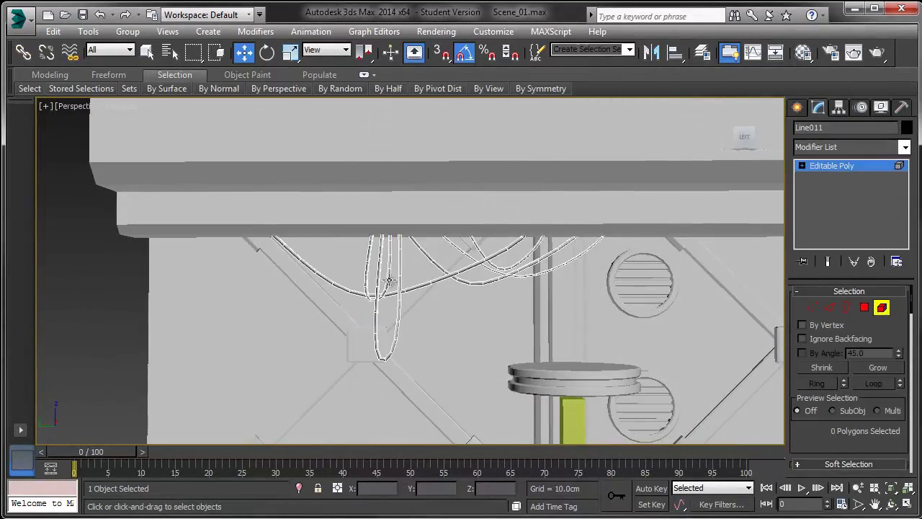
left_click(399, 275)
left_click_drag(344, 307, 479, 307, "shift")
left_click(508, 277)
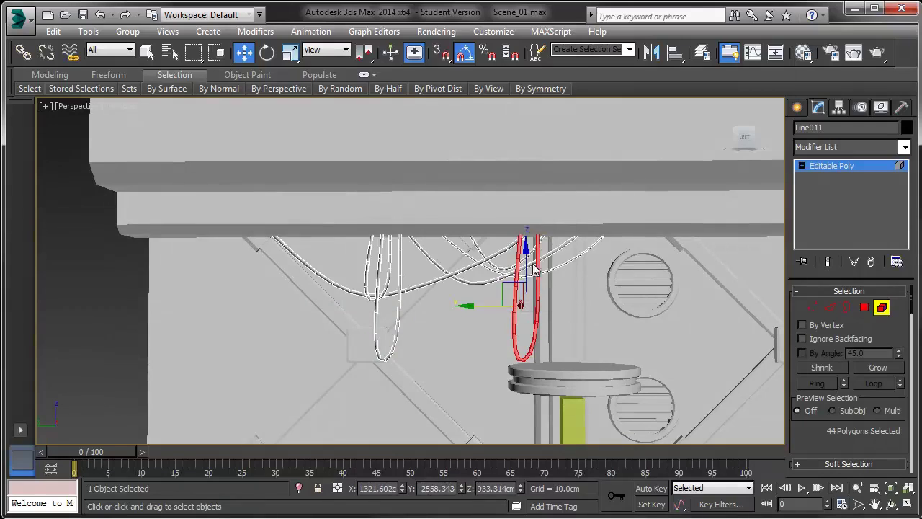
- Raise the cloned cable loop to Z about 1055 cm, shorten it vertically, and deselect the cable mesh
left_click_drag(527, 244, 526, 200)
key("e")
key("r")
left_click_drag(529, 318, 526, 267)
key("w")
left_click_drag(522, 213, 522, 220)
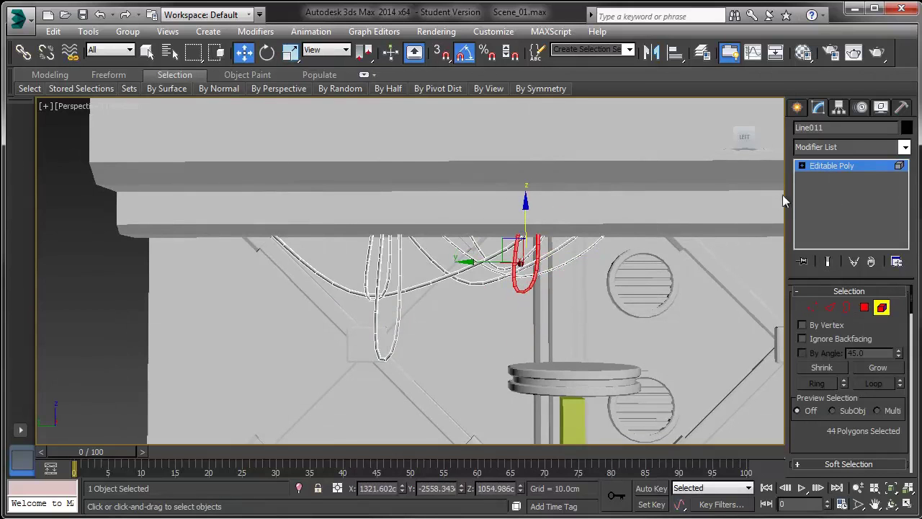
left_click(896, 167)
left_click(104, 288)
middle_click_drag(292, 321, 276, 243)
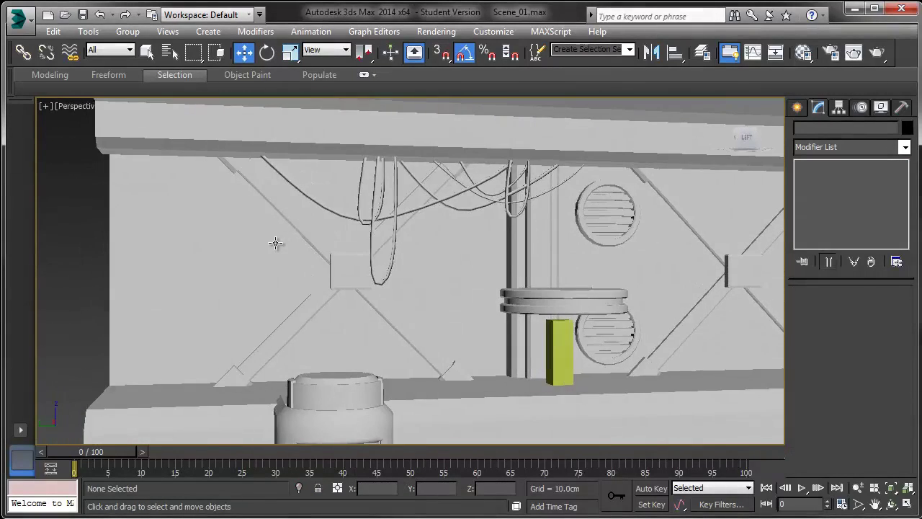
left_click(450, 201)
scroll(352, 237, "up", 4)
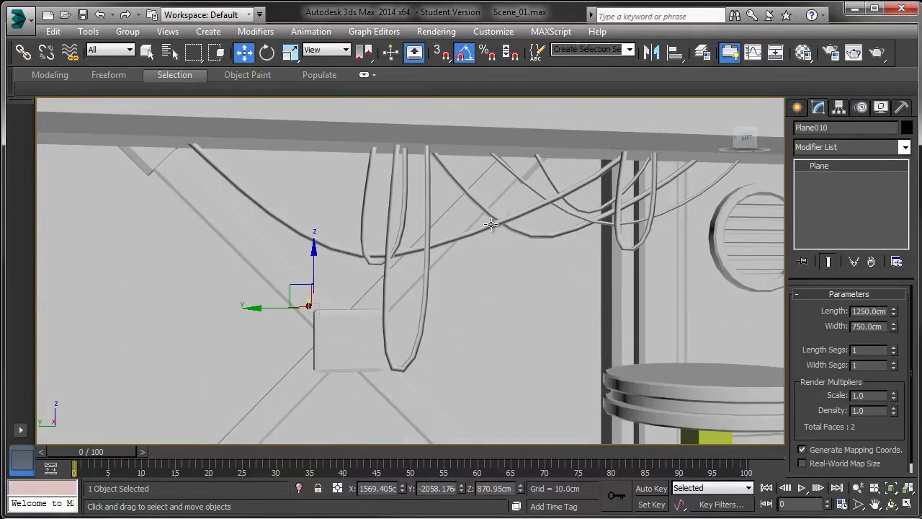
left_click(491, 224)
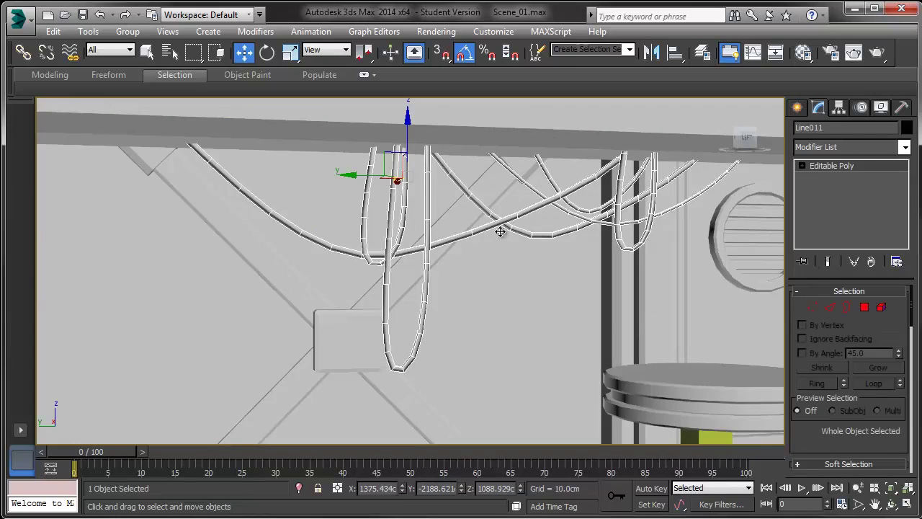
middle_click_drag(444, 248, 407, 244)
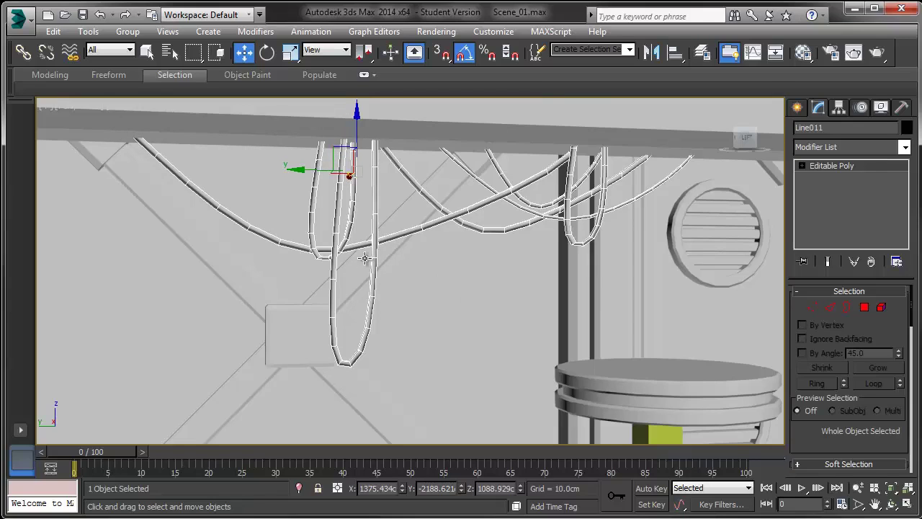
- Create a standard sphere with a radius of about 61 cm between the two cylindrical columns and frame it in the view
middle_click_drag(563, 229, 507, 134)
scroll(512, 155, "down", 5)
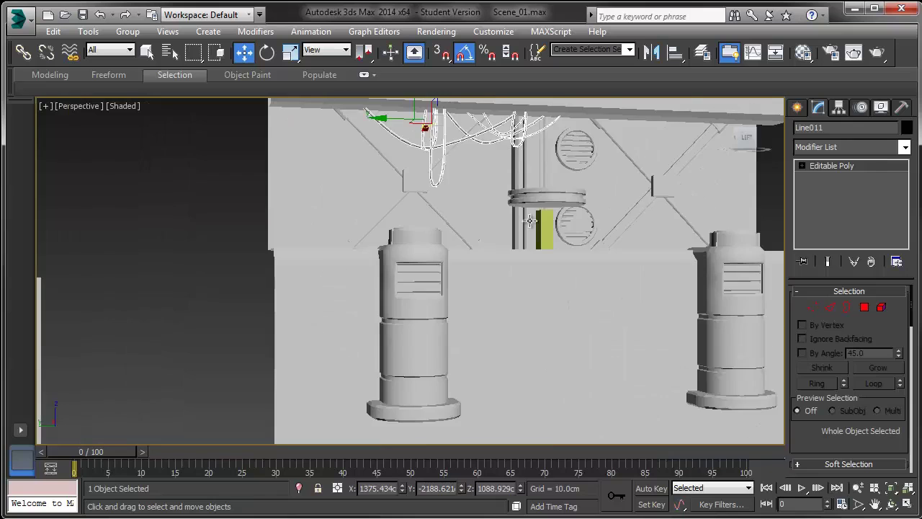
middle_click_drag(531, 221, 530, 262, "alt")
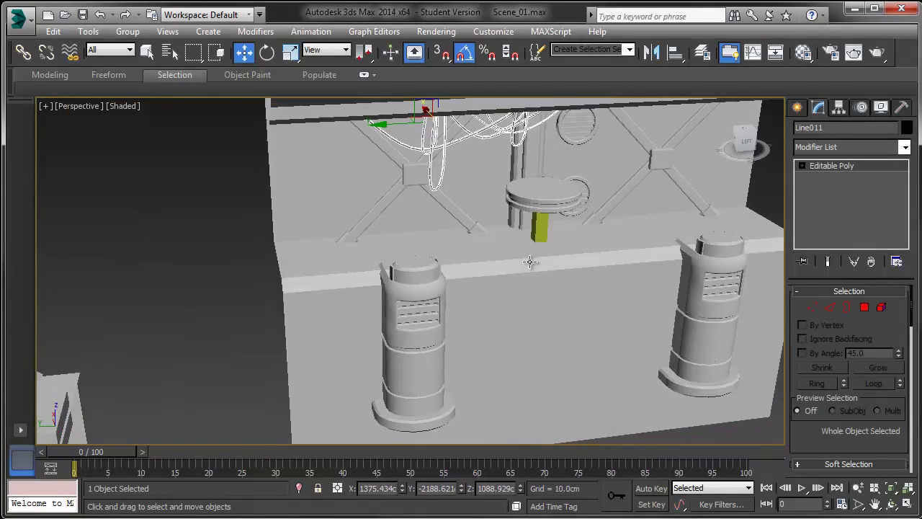
left_click(797, 107)
left_click(801, 131)
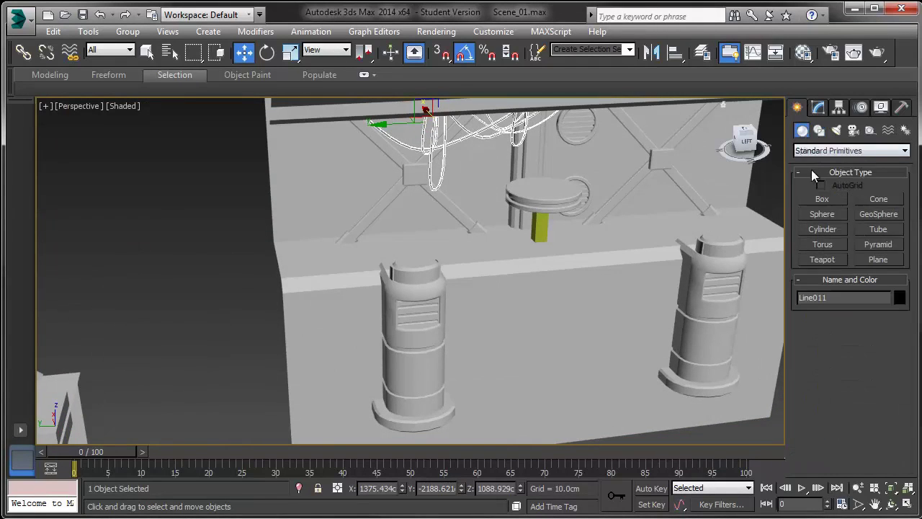
left_click(822, 214)
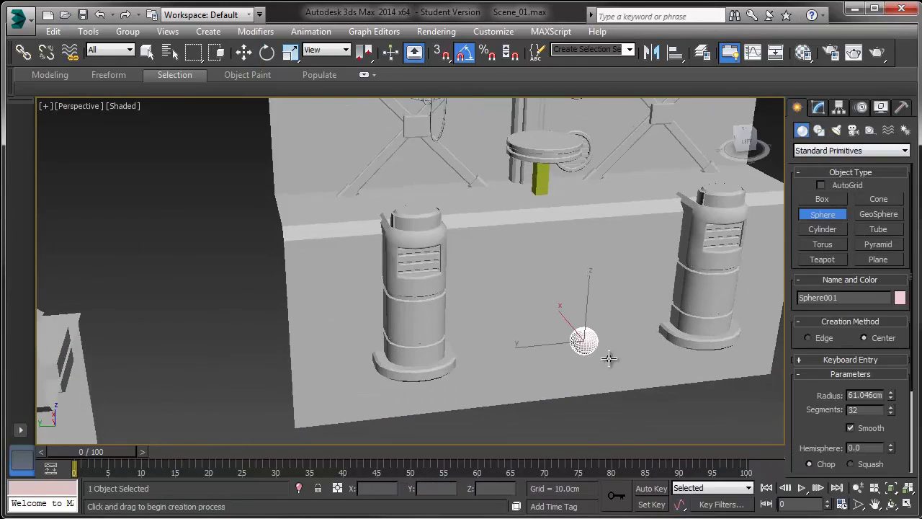
key("z")
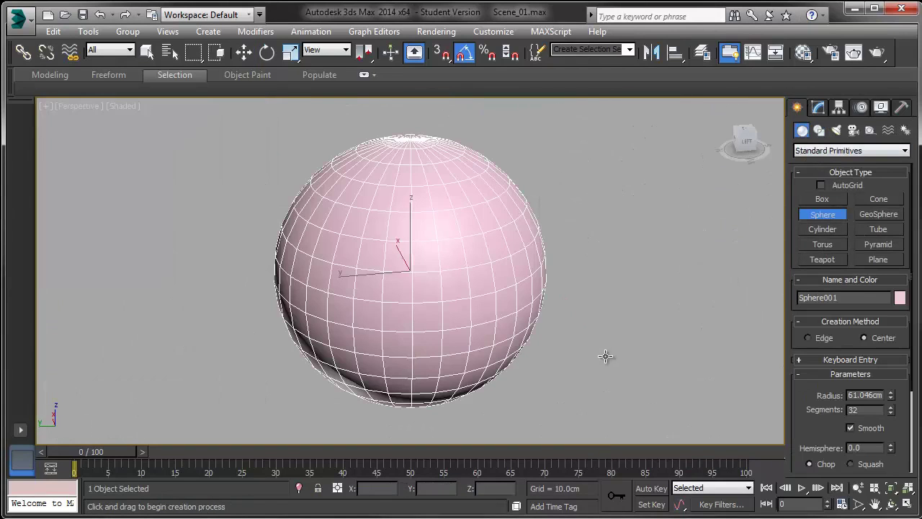
key("w")
- Set the sphere's segments to 20 and convert it to an Editable Poly
left_click(817, 111)
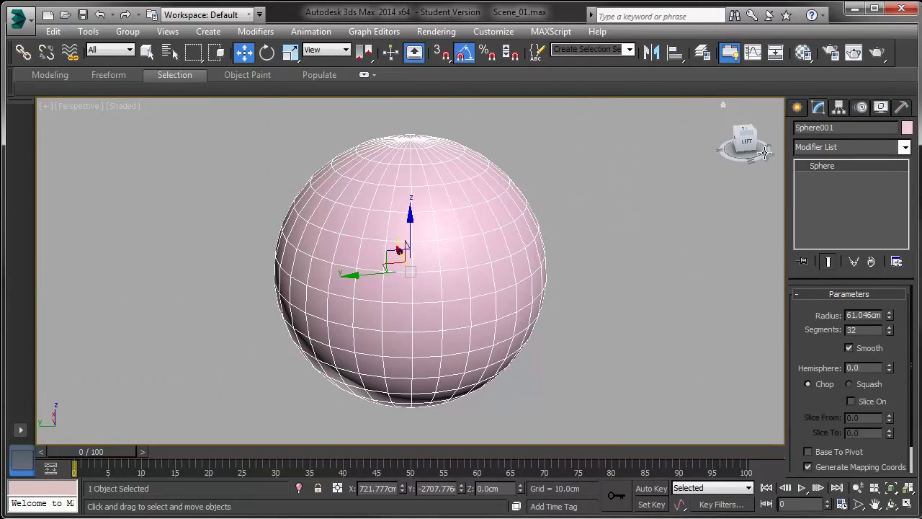
double_click(876, 329)
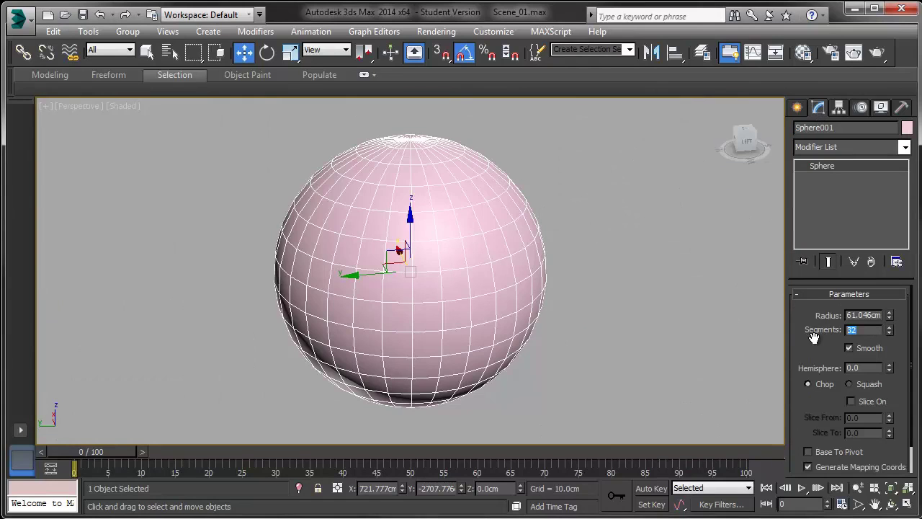
key("Return")
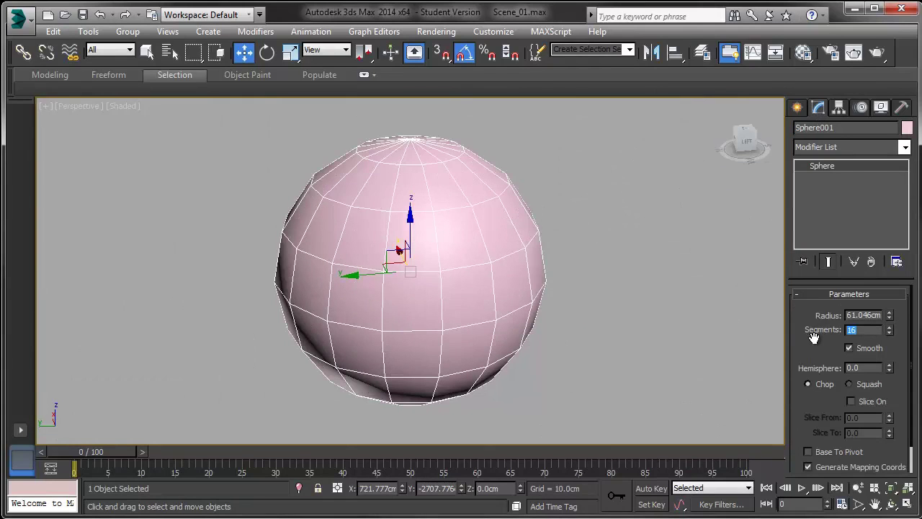
left_click(889, 327)
left_click(889, 326)
left_click(890, 326)
left_click(890, 326)
middle_click_drag(690, 324, 726, 277)
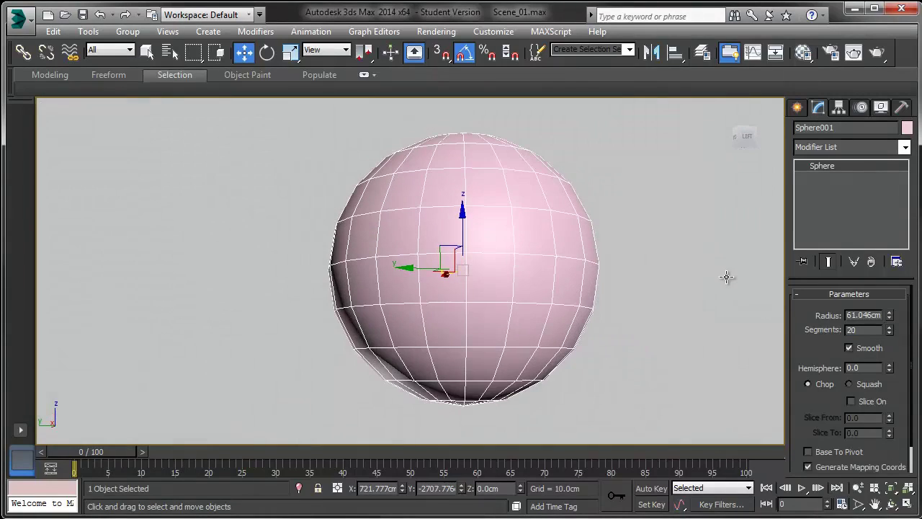
right_click(487, 296)
mouse_move(518, 425)
left_click(643, 438)
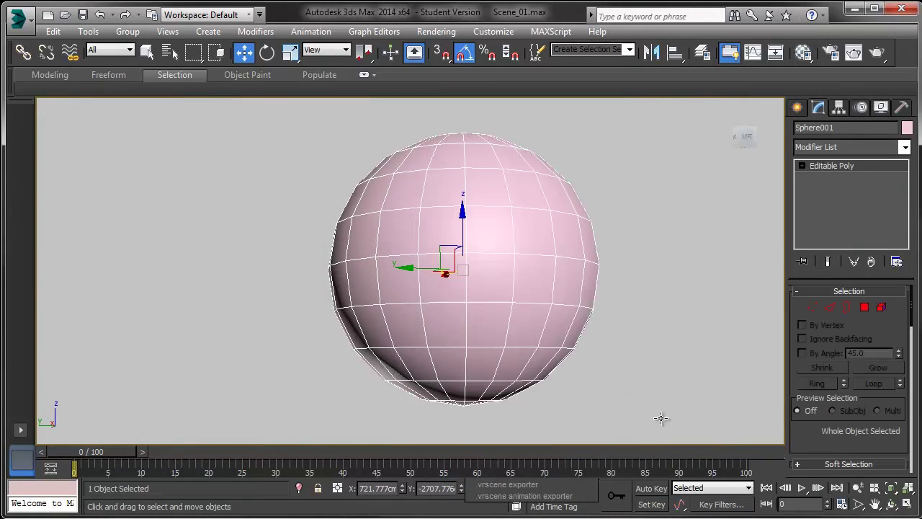
- Delete the sphere's upper polygons, including the leftover cap at the pole, keeping only the lower bowl
left_click(864, 306)
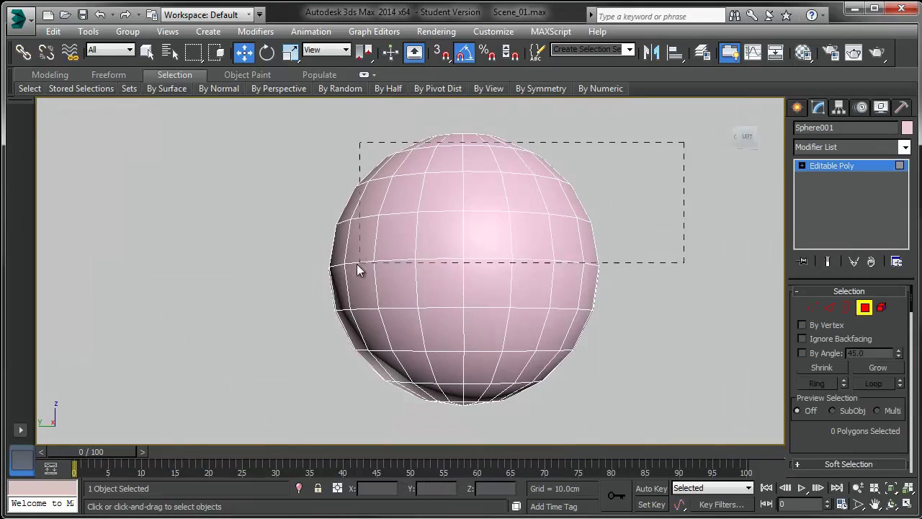
left_click_drag(358, 263, 328, 311)
key("Delete")
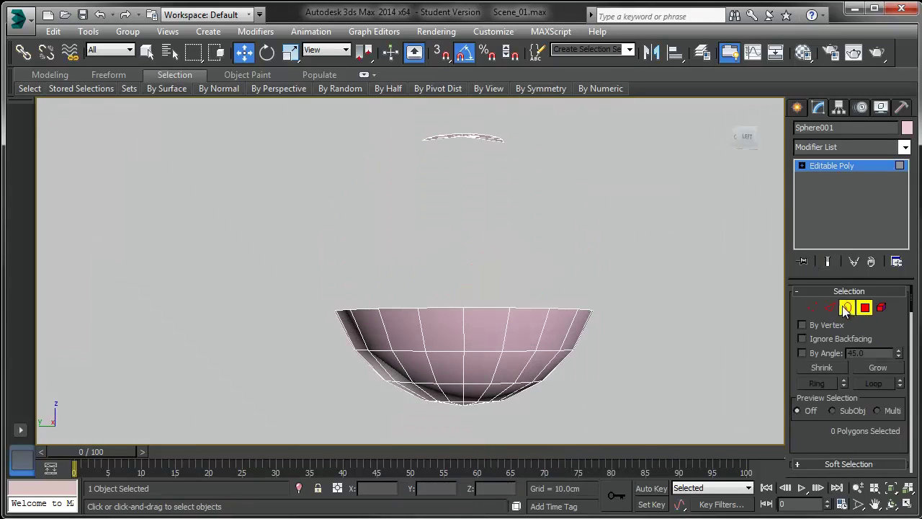
left_click(846, 307)
left_click_drag(532, 124, 346, 163)
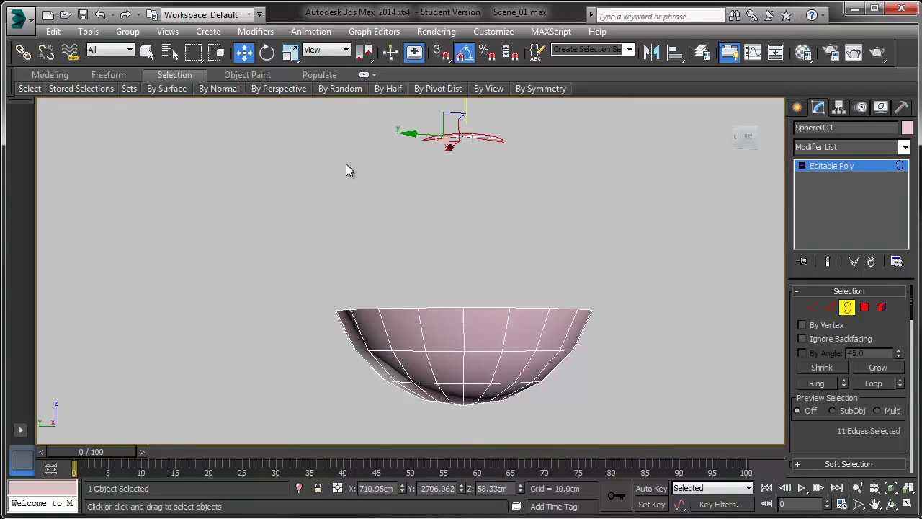
key("Delete")
- Extend the bowl's open border straight up to Z about 86.9 cm to form a cylindrical wall
left_click(440, 309)
left_click_drag(461, 264, 430, 39, "shift")
middle_click_drag(491, 253, 492, 260)
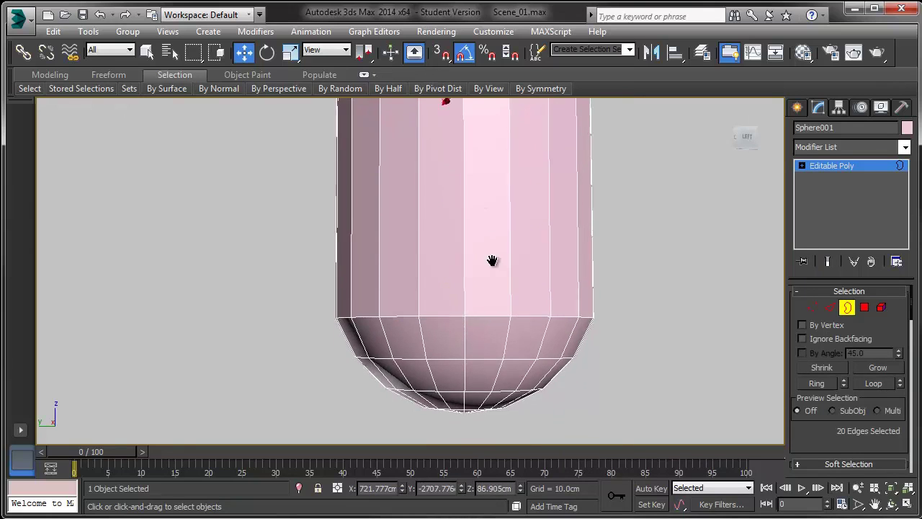
scroll(510, 296, "down", 3)
- Apply a default grey material from the material editor to the round-bottomed cylinder and close the editor
key("m")
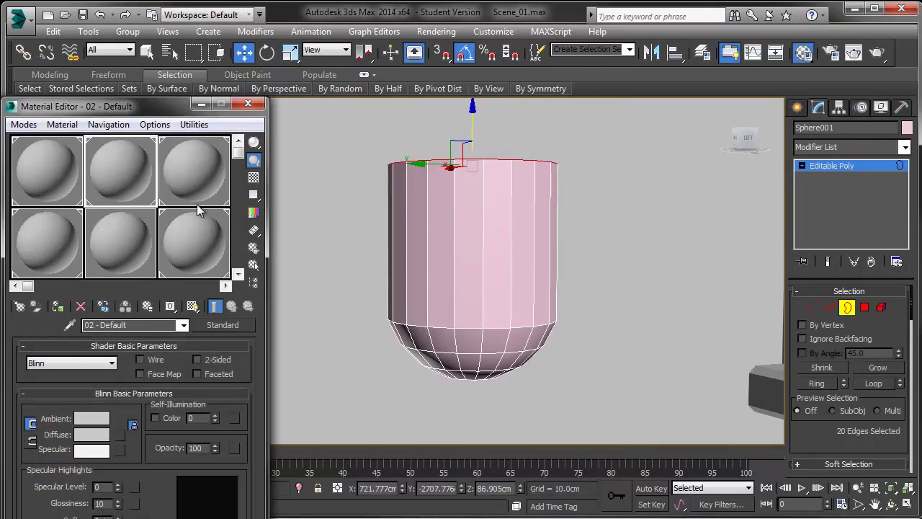
left_click_drag(173, 187, 461, 227)
left_click(218, 88)
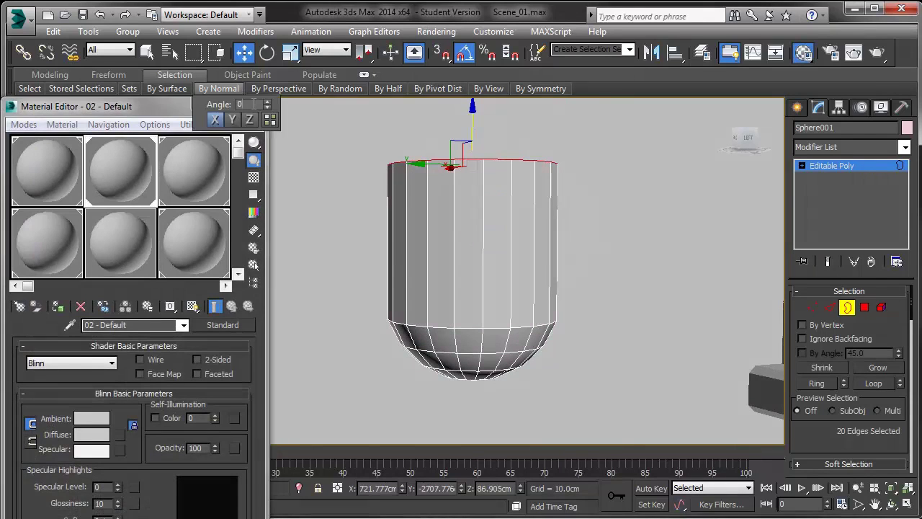
left_click(147, 108)
left_click(253, 107)
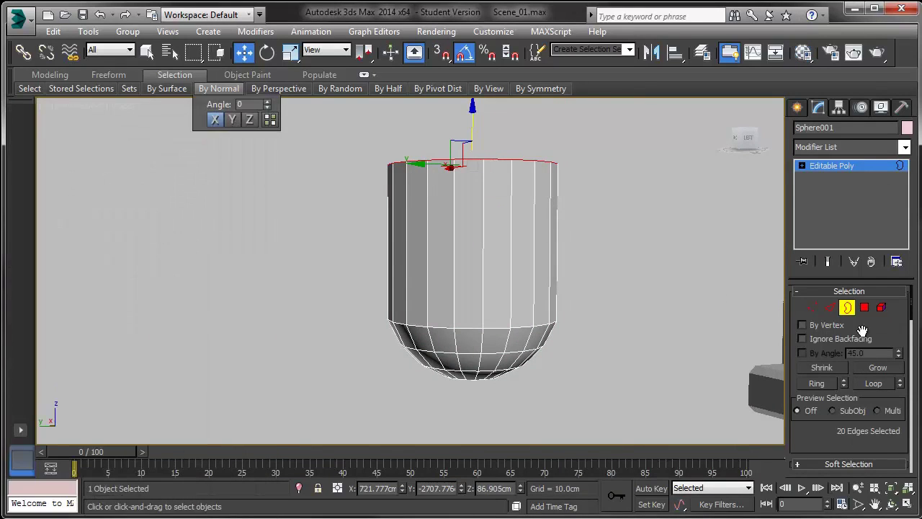
- Select the full ring of cylinder wall polygons, assign them smoothing group 1, and leave polygon editing
left_click(865, 307)
left_click(512, 295)
left_click(466, 291, "shift")
left_click_drag(806, 441, 788, 101)
scroll(865, 437, "down", 10)
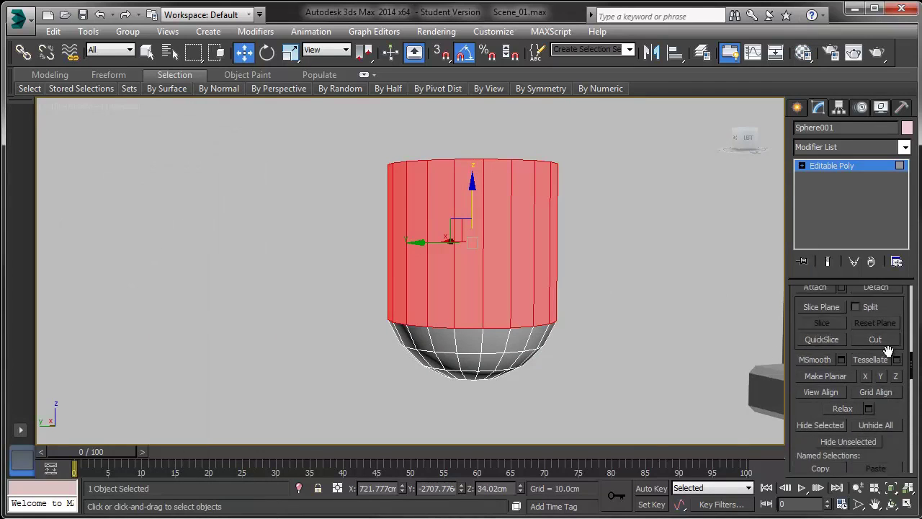
left_click(802, 398)
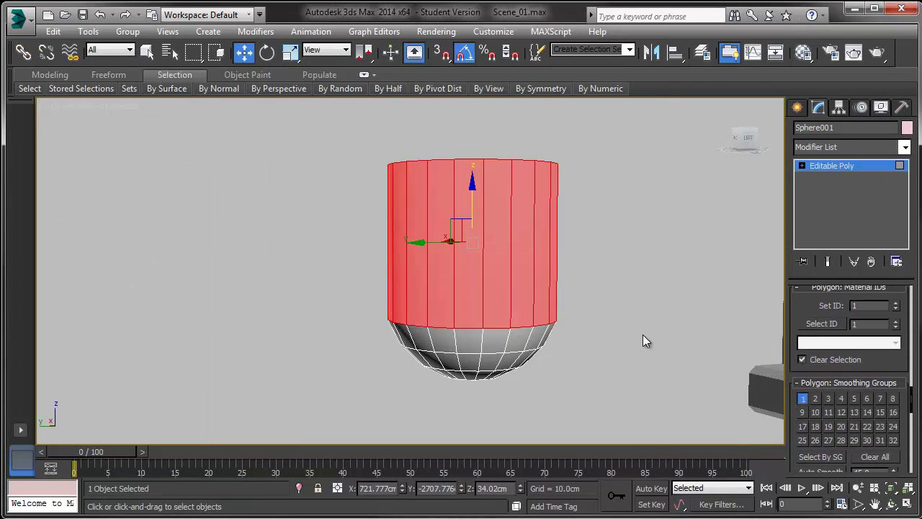
left_click(642, 334)
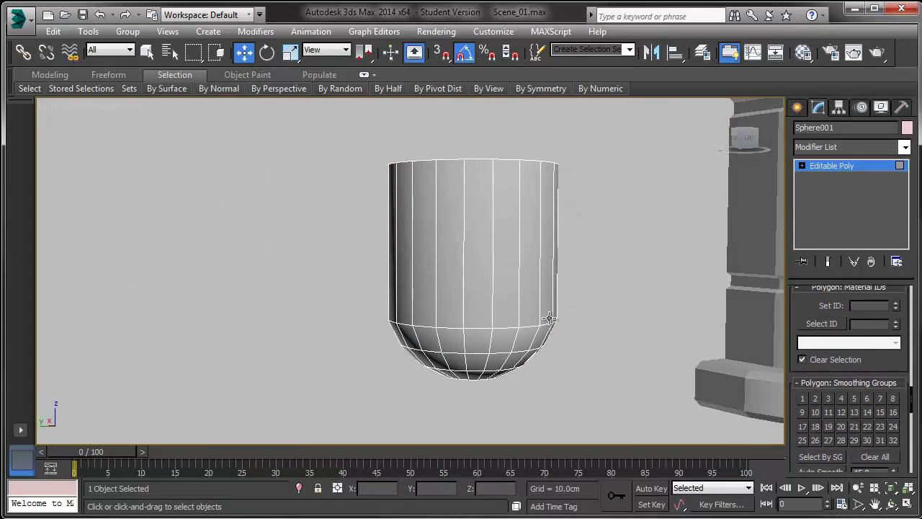
left_click(903, 167)
- Scale the round-bottomed cylinder to about 65% in X and Y, keeping its height at 100%
middle_click_drag(543, 313, 510, 314, "alt")
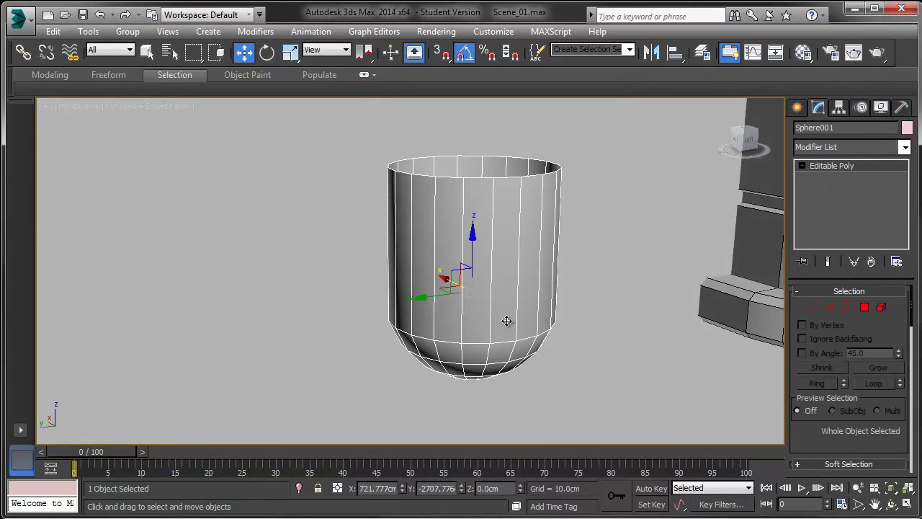
key("r")
left_click_drag(463, 311, 463, 285)
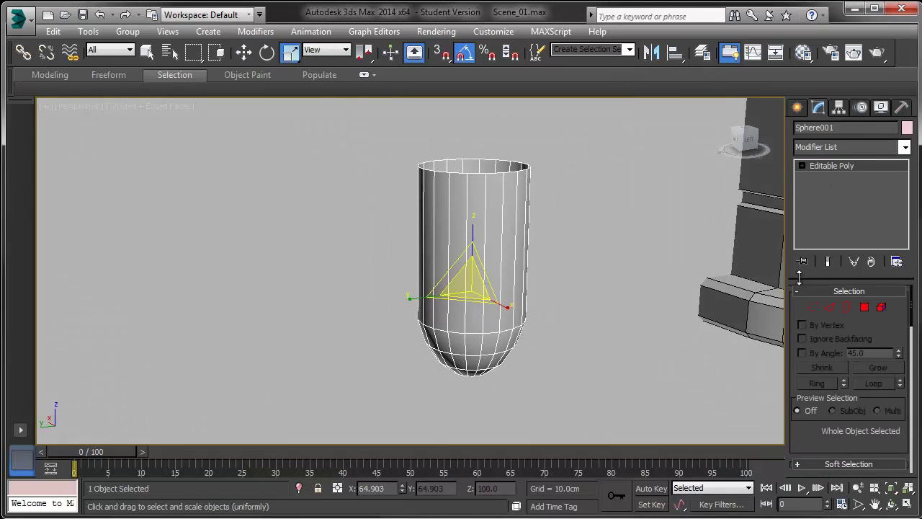
- Lower the cylinder's top ring of vertices to Z about 39.9 cm
left_click(812, 309)
left_click_drag(567, 129, 306, 235)
key("w")
left_click_drag(473, 120, 466, 195)
middle_click_drag(488, 247, 413, 254, "alt")
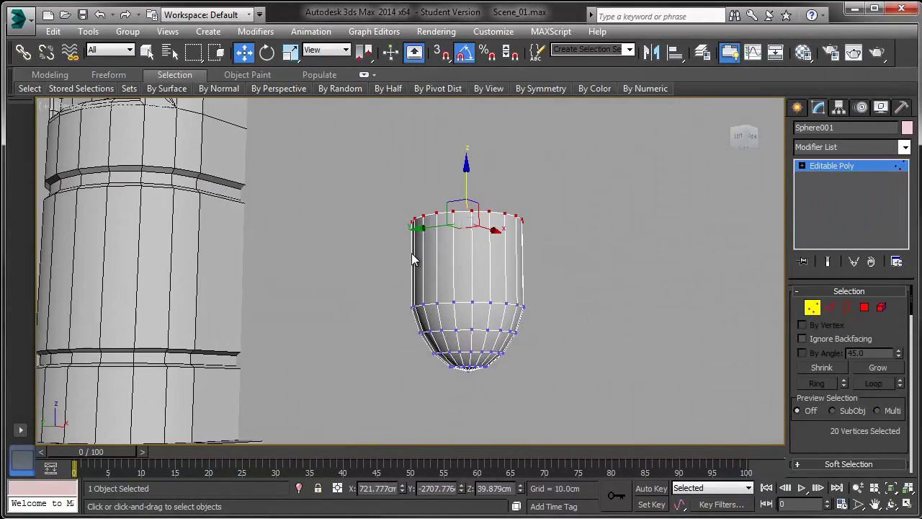
- Delete the centre vertex at the bottom pole of the rounded cylinder to open a round hole
scroll(413, 255, "up", 3)
middle_click_drag(458, 332, 395, 349, "alt")
left_click_drag(521, 388, 521, 388)
middle_click_drag(523, 383, 528, 382, "alt")
key("Delete")
- Select the bottom hole's border and extend it inward by scaling to create a flat inner ring of faces
left_click(847, 307)
left_click(456, 124)
left_click(450, 340)
middle_click_drag(450, 340, 425, 273, "alt")
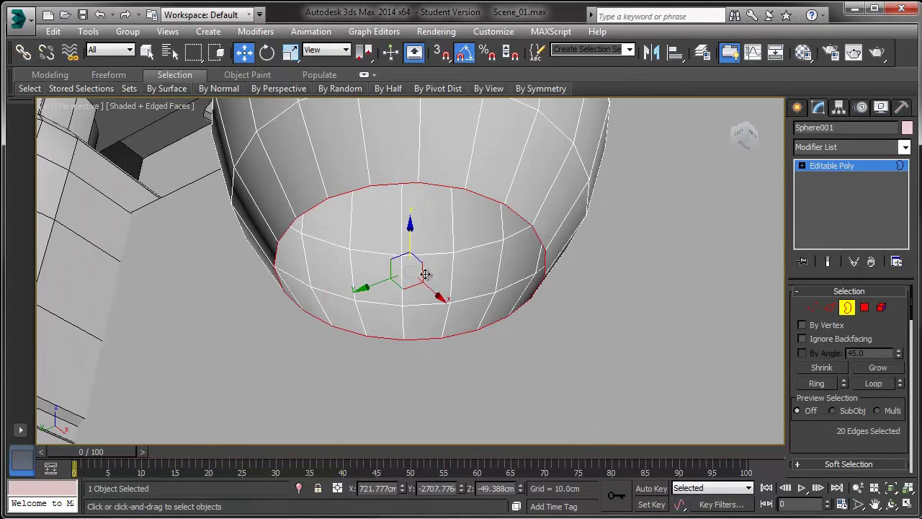
key("e")
key("r")
left_click_drag(409, 270, 476, 349, "shift")
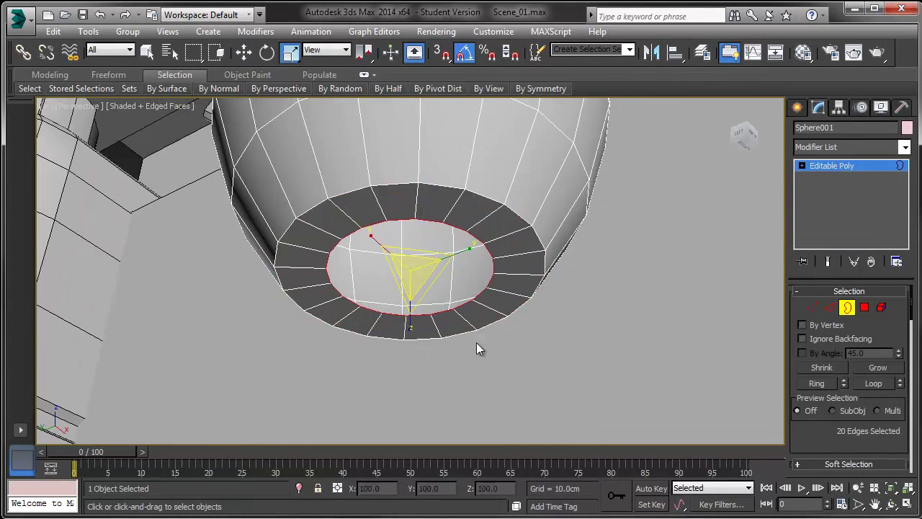
- Cap the remaining inner border on the underside and expand the Editable Poly sub-object levels
key("w")
scroll(866, 329, "down", 6)
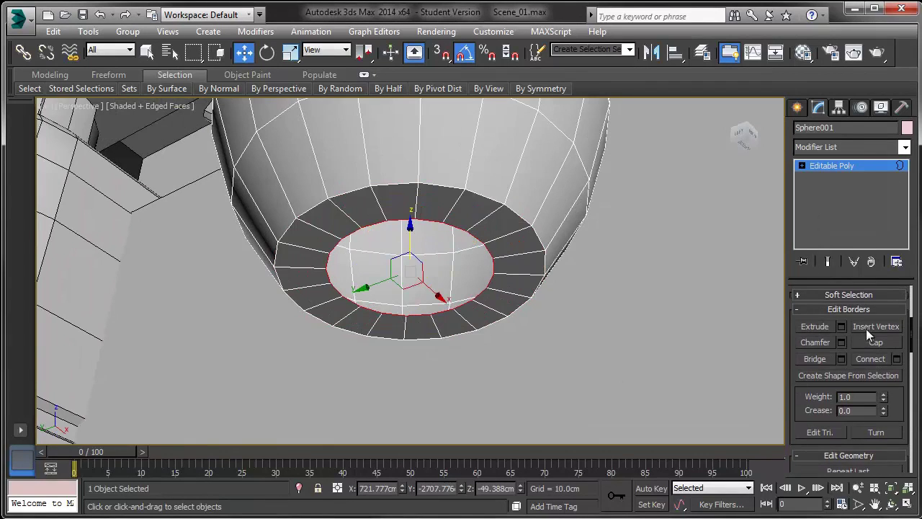
left_click(871, 342)
left_click(801, 166)
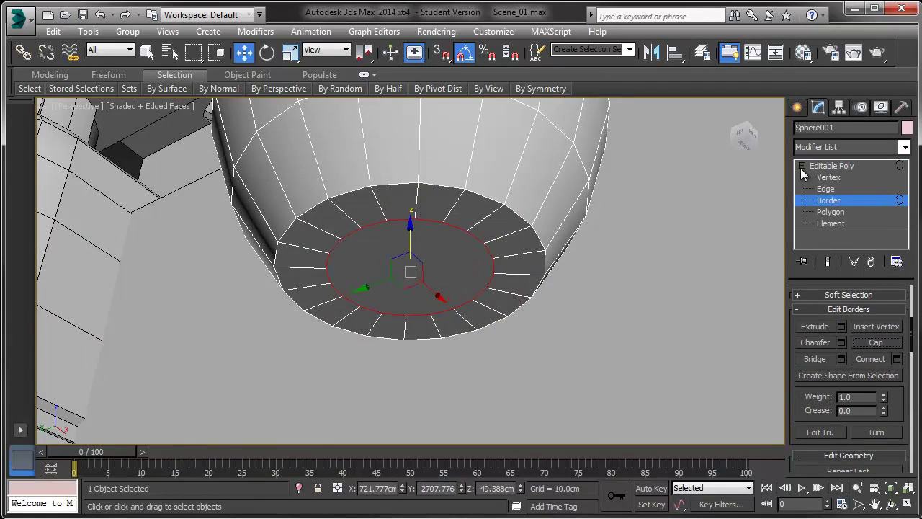
- Select the round cap polygon on the cylinder's underside and collapse it to a single centre point
left_click(828, 212)
left_click(379, 274)
scroll(823, 382, "down", 5)
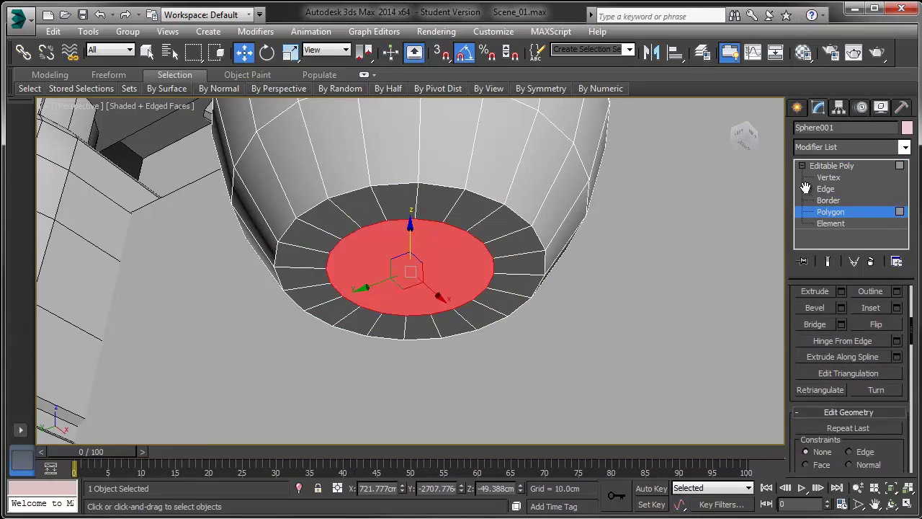
scroll(889, 326, "down", 4)
left_click(873, 416)
- Insert edge loops around the cylinder's upper body with SwiftLoop and bevel the narrow polygon band inward as a groove
middle_click_drag(518, 310, 490, 294, "alt")
key("alt+s")
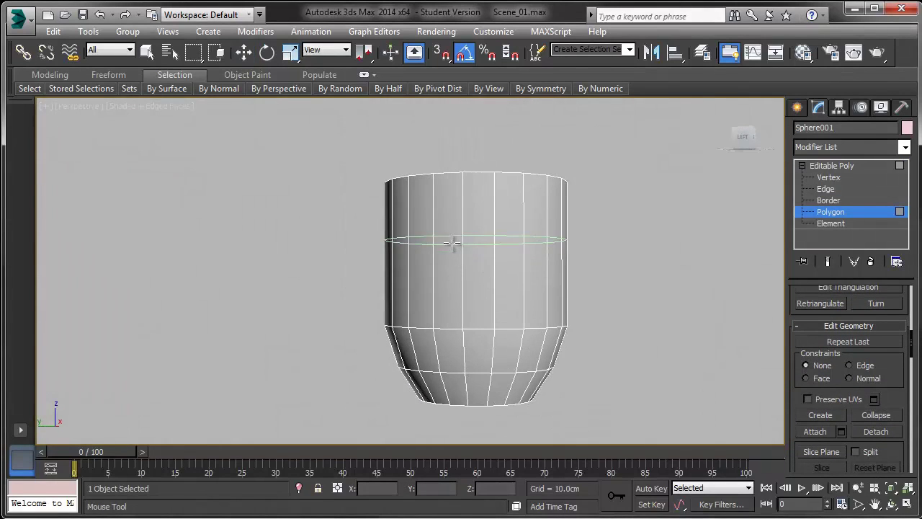
left_click(432, 308)
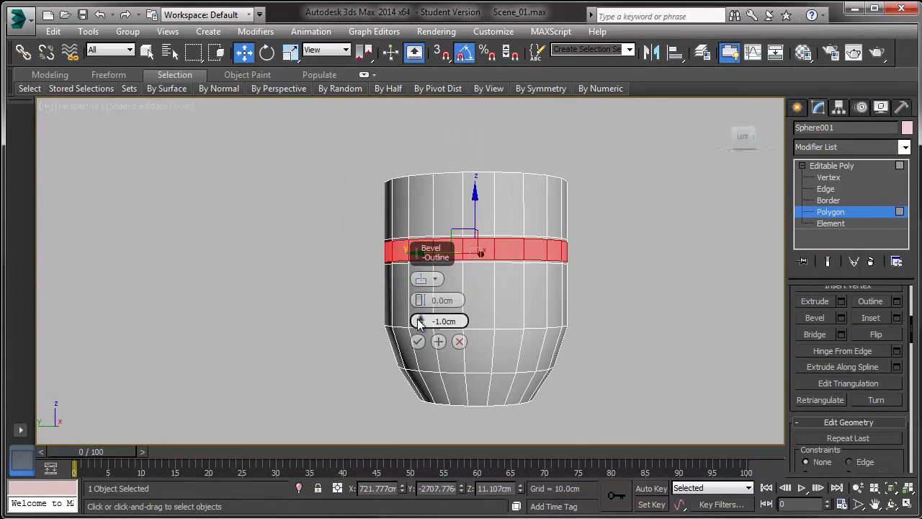
mouse_move(419, 322)
left_mouse_down()
mouse_move(421, 301)
mouse_move(421, 322)
left_mouse_up()
left_click(418, 341)
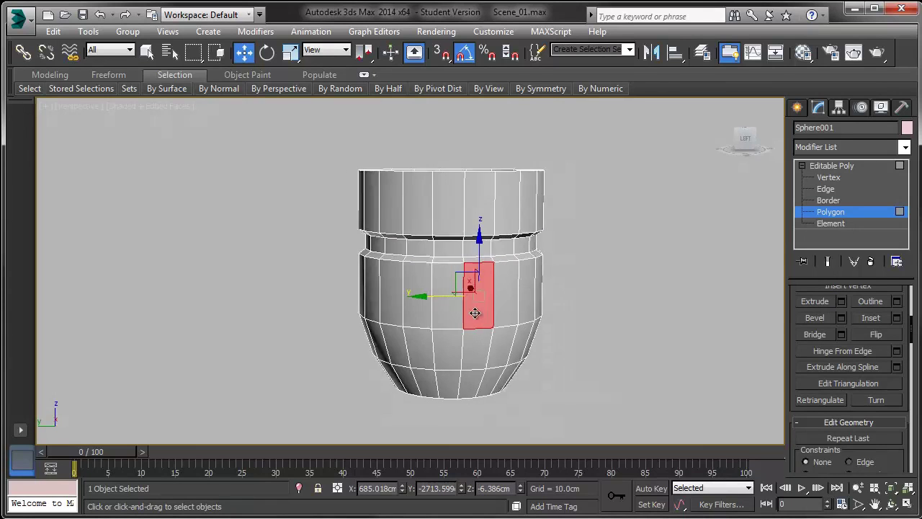
- Chamfer the edge loop around the cylinder's bottom rim by about 2.9 cm and leave edge editing
middle_click_drag(474, 312, 536, 276, "alt")
left_click(826, 188)
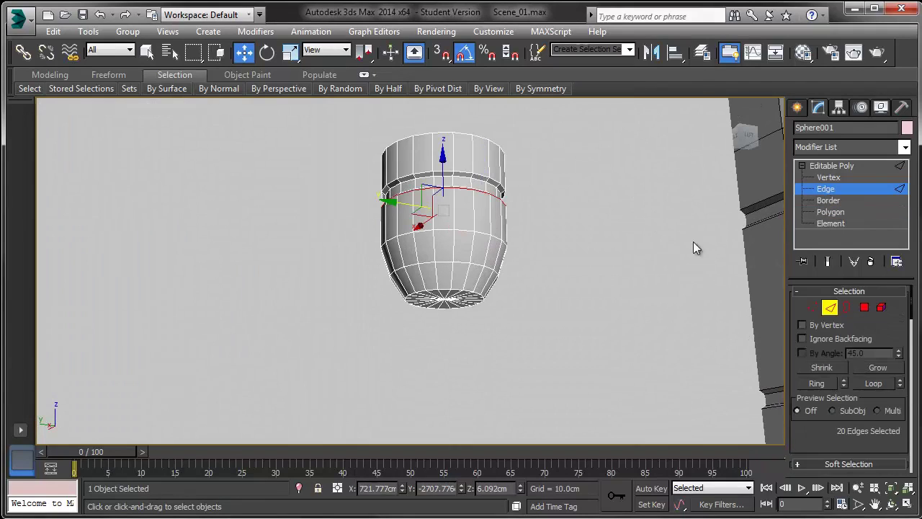
double_click(440, 291)
left_click_drag(806, 437, 806, 293)
left_click(840, 407)
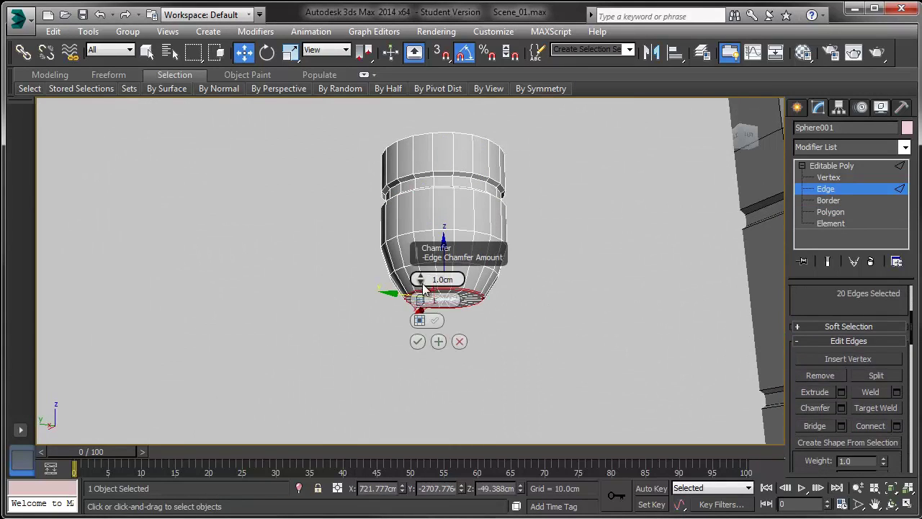
left_click_drag(422, 278, 423, 252)
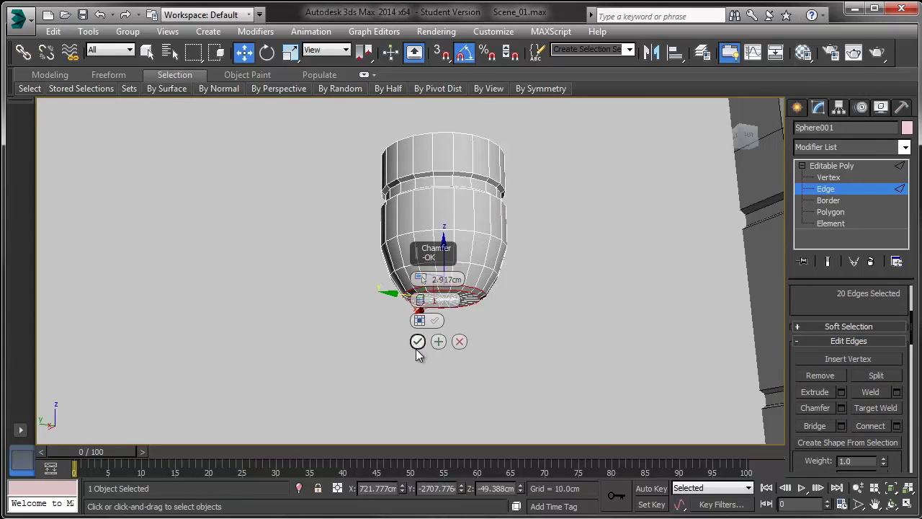
left_click(417, 344)
left_click(417, 348)
key("l")
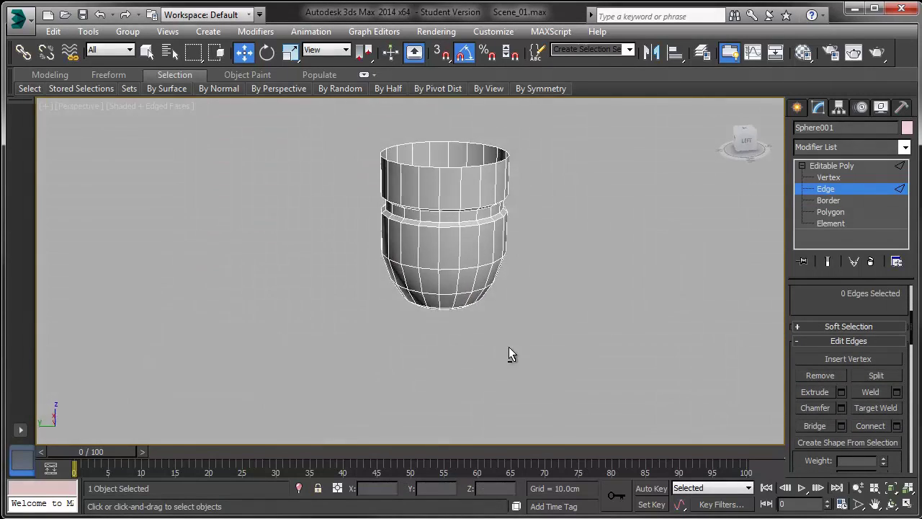
left_click(902, 189)
- Align the finished cylindrical cap to one of the hanging cables under the overhead beam
middle_click_drag(534, 223, 517, 278)
scroll(497, 252, "down", 9)
middle_click_drag(475, 204, 482, 338)
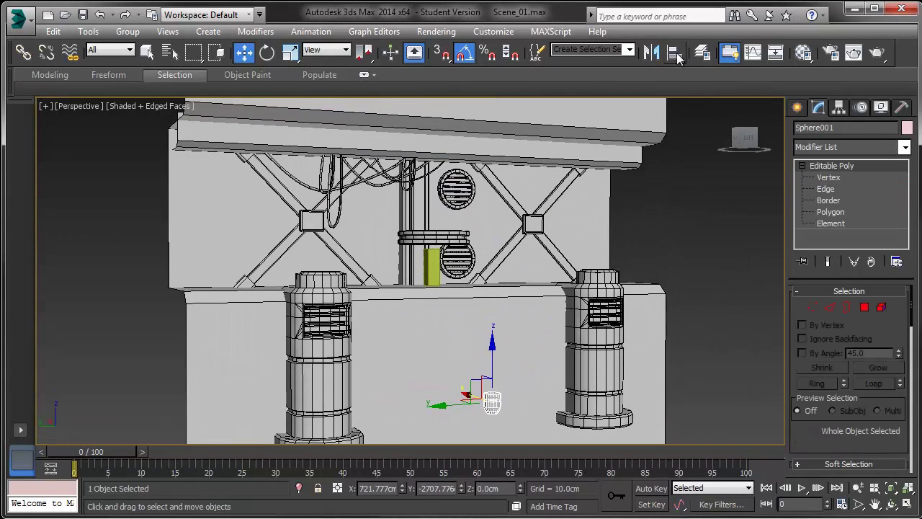
left_click(675, 54)
left_click(333, 167)
left_click(466, 382)
- Move the cap towards the cable's upper end and scale it down to about 33% in X and Y
key("z")
scroll(389, 220, "down", 4)
mouse_move(389, 221)
middle_mouse_down("alt")
mouse_move(391, 208)
mouse_move(396, 216)
middle_mouse_up("alt")
left_click_drag(397, 216, 379, 204)
key("e")
key("r")
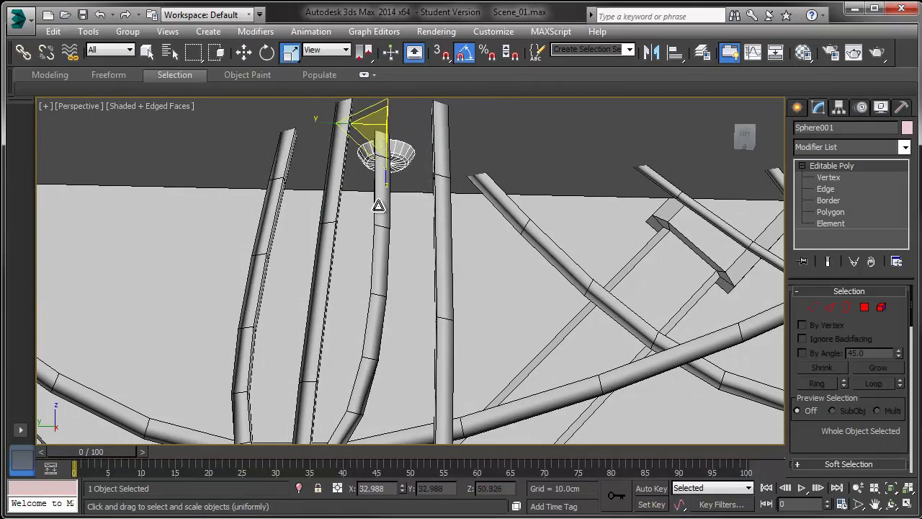
key("w")
key("z")
middle_click_drag(362, 187, 407, 196, "alt")
left_click(408, 199)
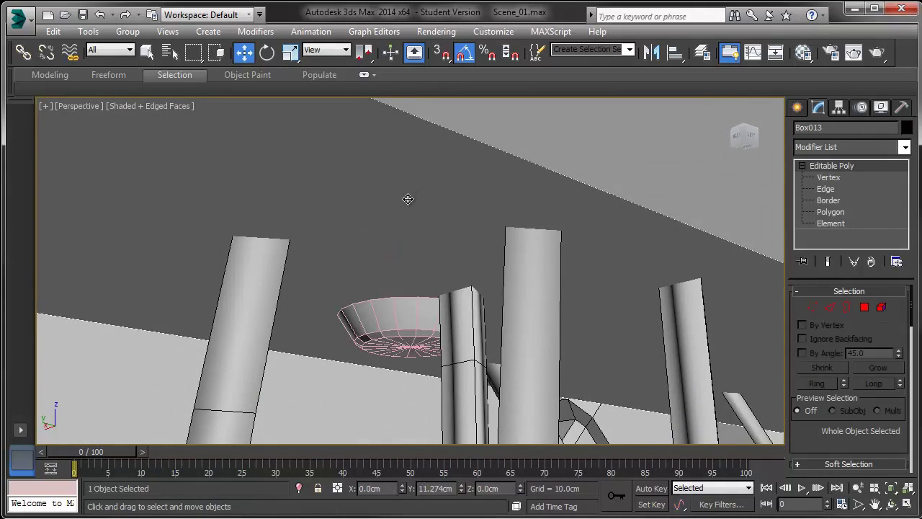
key("ctrl+z")
key("ctrl+z")
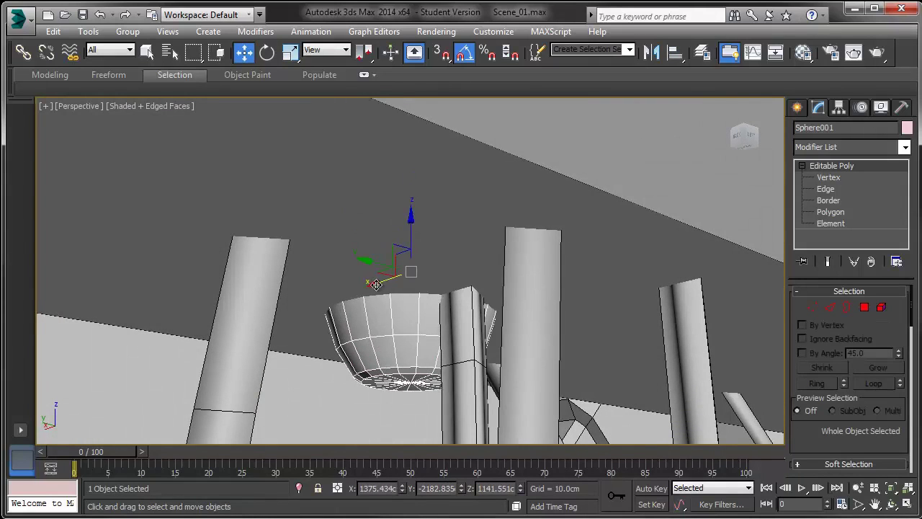
key("ctrl+z")
- Position the cap under the beam so that it encloses the upper end of the hanging cable
left_click_drag(417, 273, 430, 269)
left_click_drag(467, 224, 462, 315)
key("ctrl+z")
key("ctrl+z")
middle_click_drag(460, 284, 407, 180, "alt")
left_click_drag(416, 248, 402, 247)
mouse_move(410, 250)
middle_mouse_down()
mouse_move(444, 257)
mouse_move(453, 298)
mouse_move(455, 271)
mouse_move(424, 255)
middle_mouse_up()
- Clone the cap once as a copy onto the neighbouring cable and centre it over that cable's end
left_click_drag(427, 251, 158, 239, "shift")
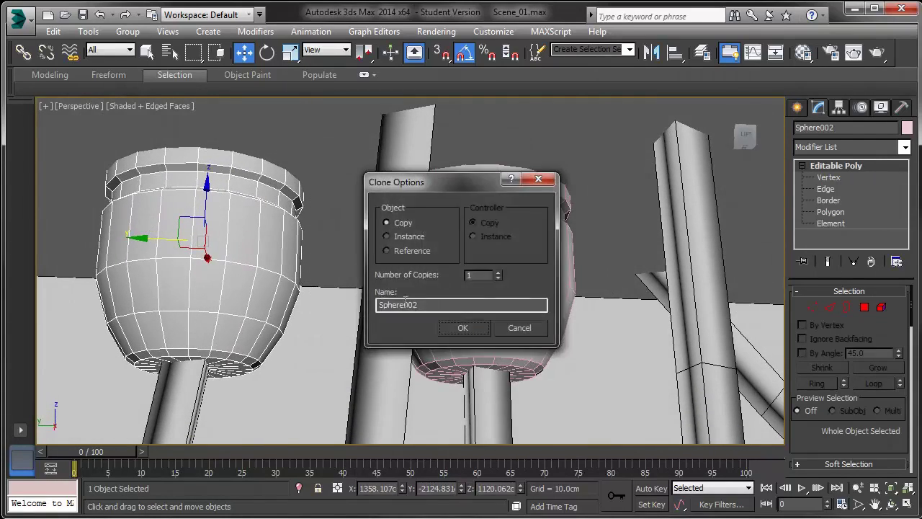
left_click(460, 329)
middle_click_drag(459, 328, 365, 202, "alt")
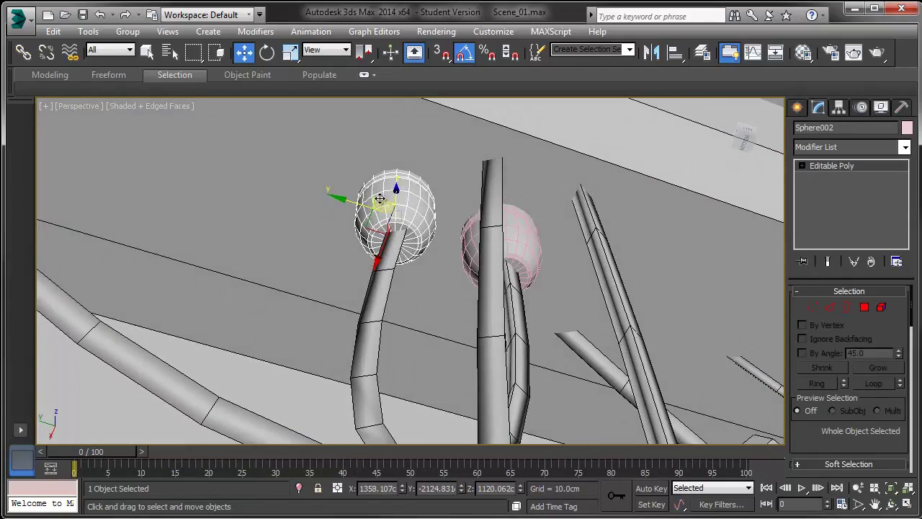
left_click_drag(365, 200, 372, 201)
- Clone further copies of the cap onto the other cable ends beneath the beam
scroll(375, 202, "down", 4)
middle_click_drag(375, 201, 335, 205, "alt")
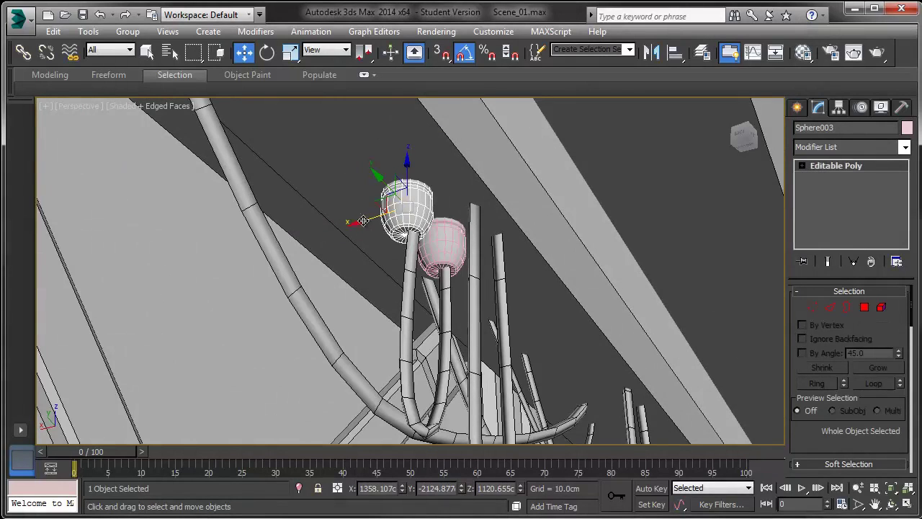
left_click_drag(363, 221, 425, 198, "shift")
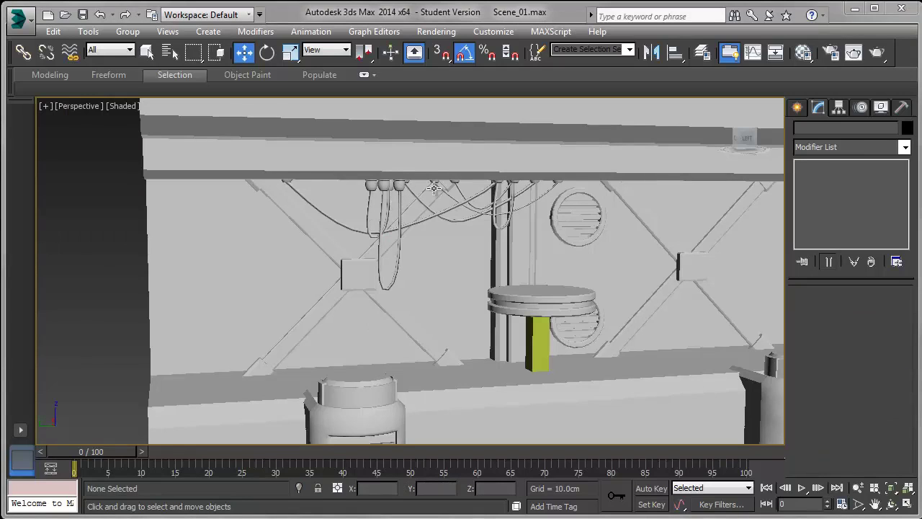
- Create a box beside the right-hand pillar, about 273 cm long, 93 cm wide and 68 cm high
scroll(418, 182, "up", 2)
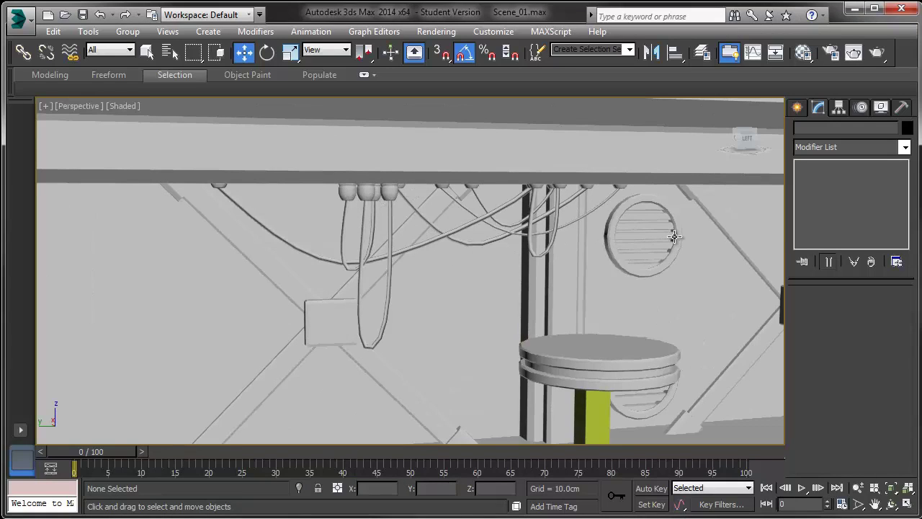
scroll(543, 249, "down", 5)
middle_click_drag(545, 270, 605, 311, "alt")
left_click(798, 107)
left_click(825, 200)
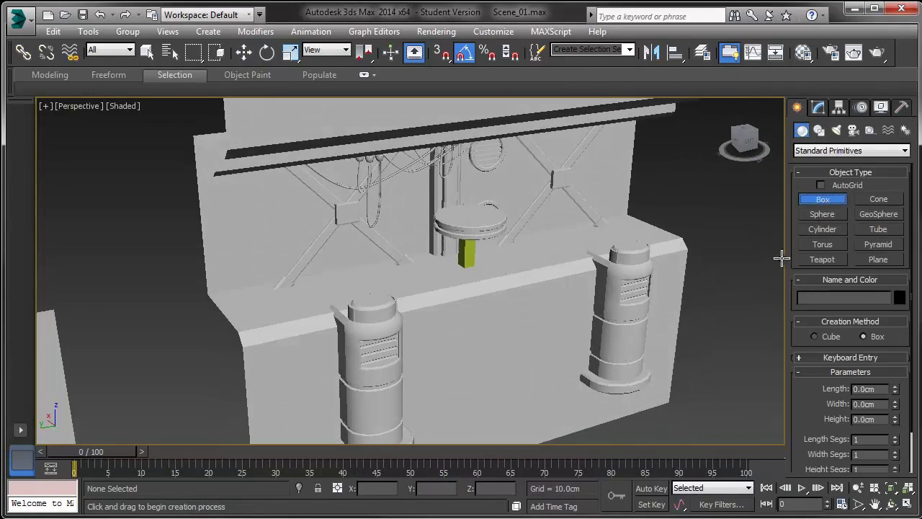
left_click_drag(744, 379, 718, 401)
left_click(718, 387)
key("z")
scroll(644, 319, "down", 3)
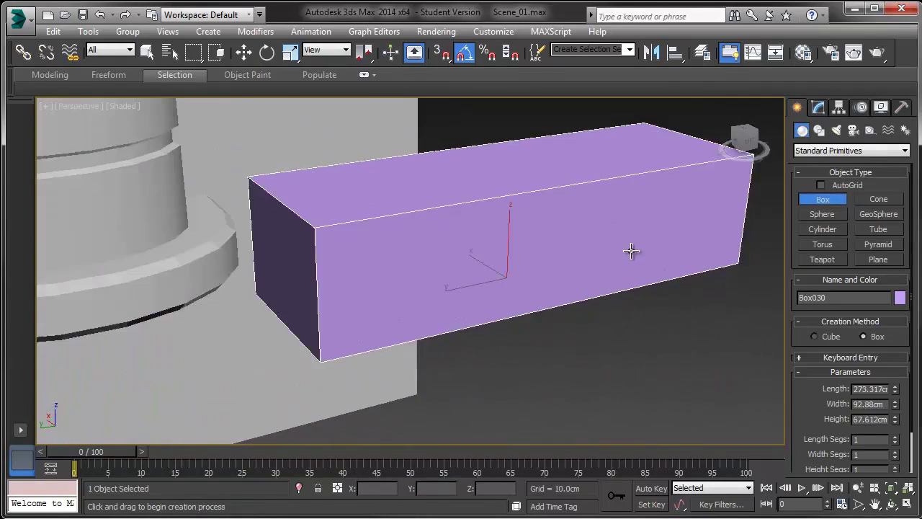
- Scale the box to about 117% in Z and convert it to an Editable Poly
key("r")
left_click_drag(511, 224, 513, 211)
middle_click_drag(512, 211, 423, 208, "alt")
right_click(421, 205)
mouse_move(451, 340)
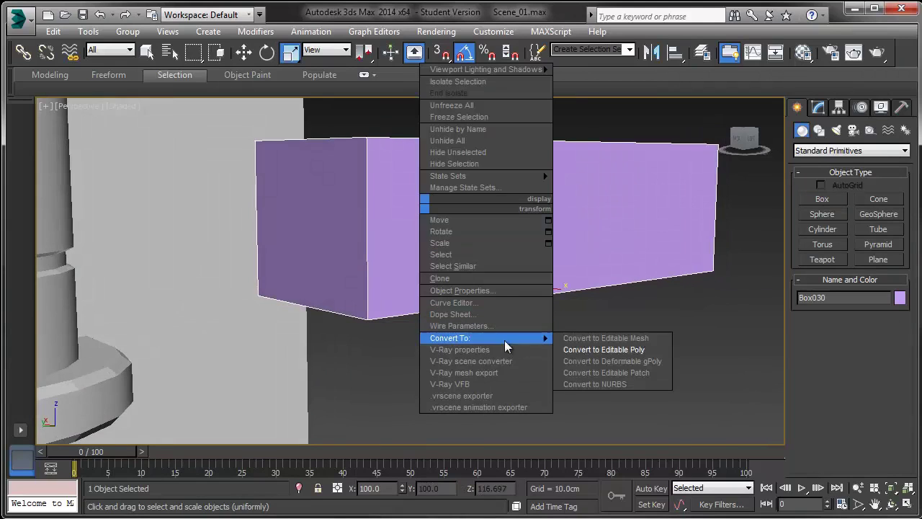
left_click(587, 348)
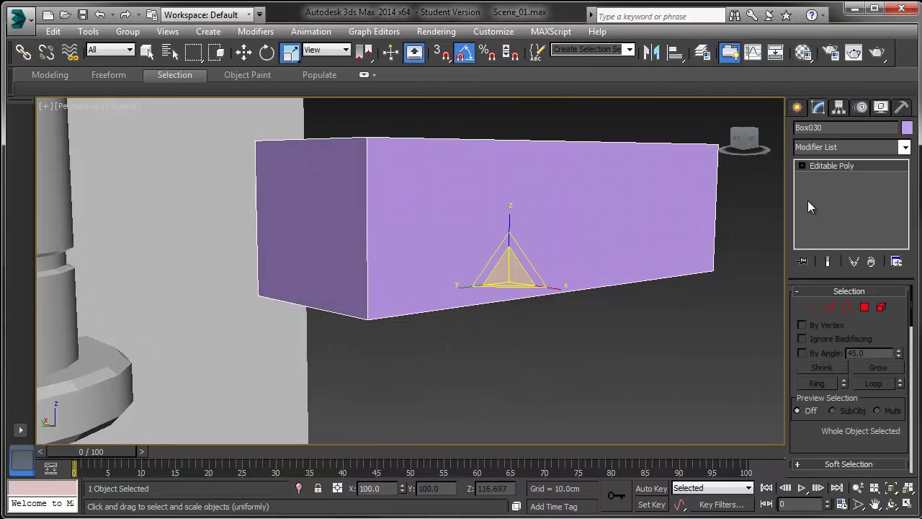
- Chamfer the two long bottom edges of the box by about 7.55 cm
left_click(829, 307)
left_click(563, 285)
middle_click_drag(547, 280, 528, 240, "alt")
left_click(338, 303, "ctrl")
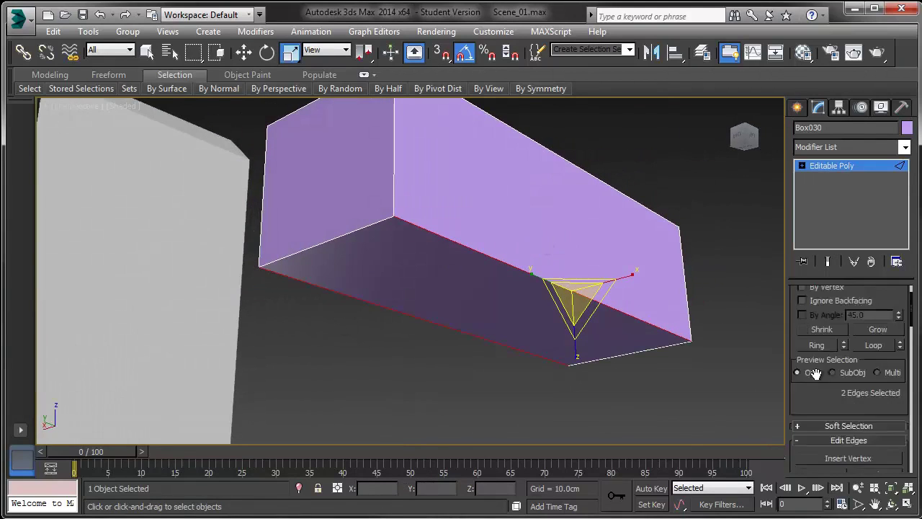
scroll(842, 394, "down", 5)
left_click(841, 409)
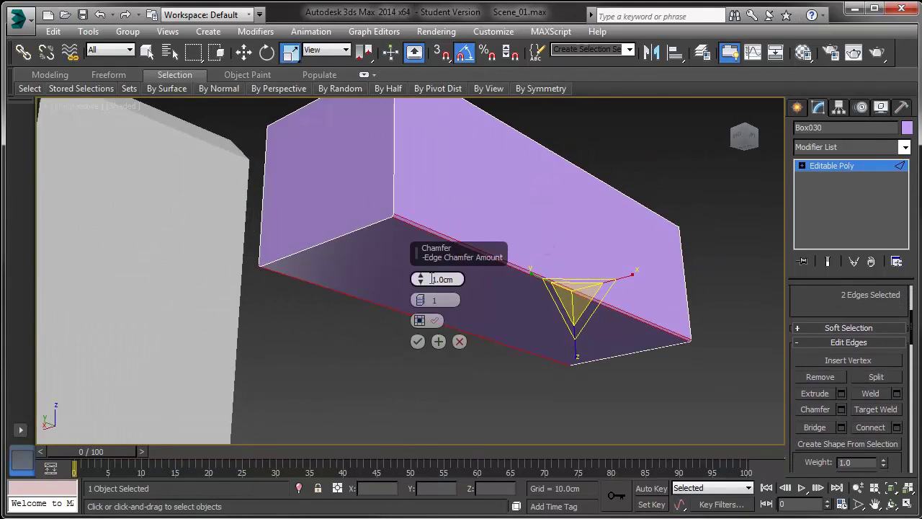
left_click_drag(422, 280, 418, 268)
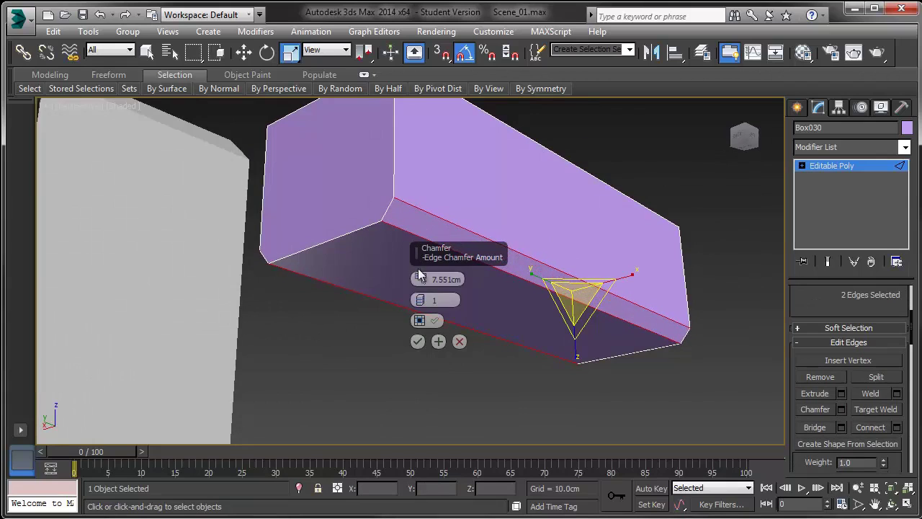
left_click(418, 342)
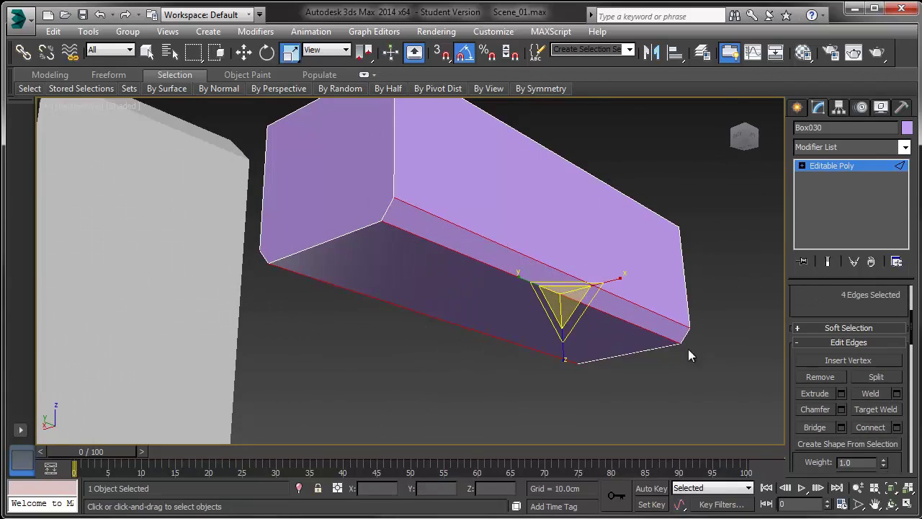
- Connect the two upper chamfer vertices across the box's end face to separate a thin lower strip
left_click(801, 166)
left_click(828, 179)
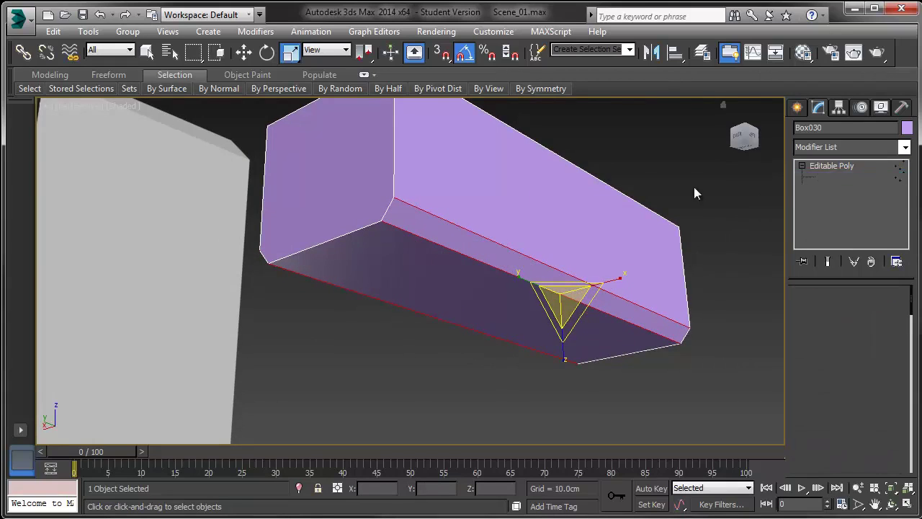
left_click(394, 197)
left_click(257, 251, "ctrl")
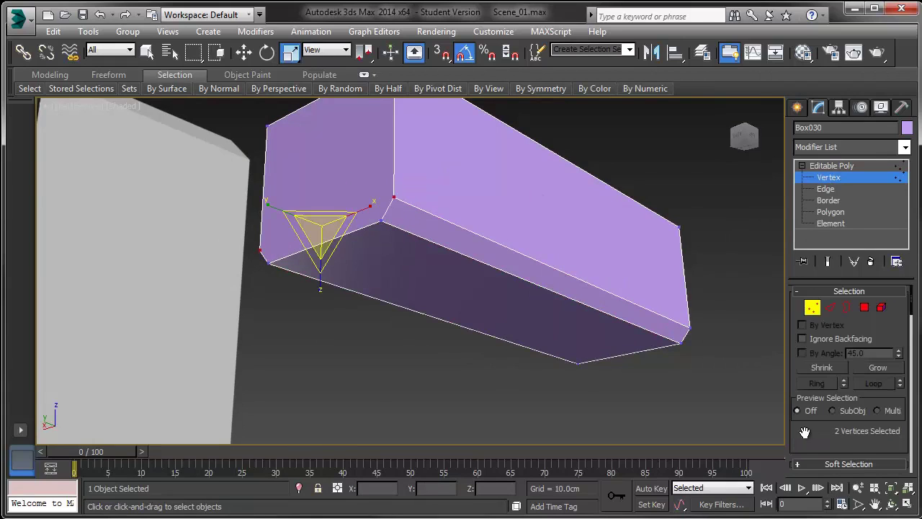
left_click_drag(805, 431, 806, 282)
left_click(850, 395)
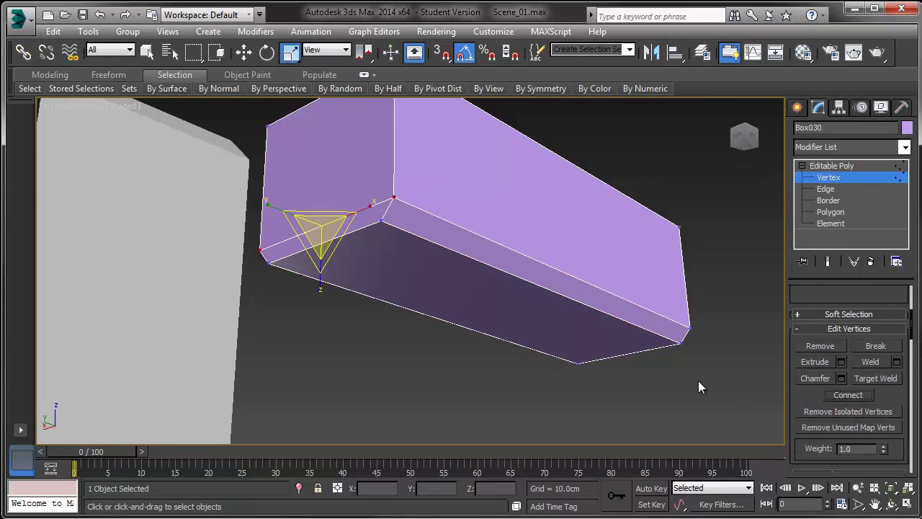
- Extrude the thin lower strip of the box's end face outward by about 27.9 cm twice
left_click(841, 207)
left_click(348, 211)
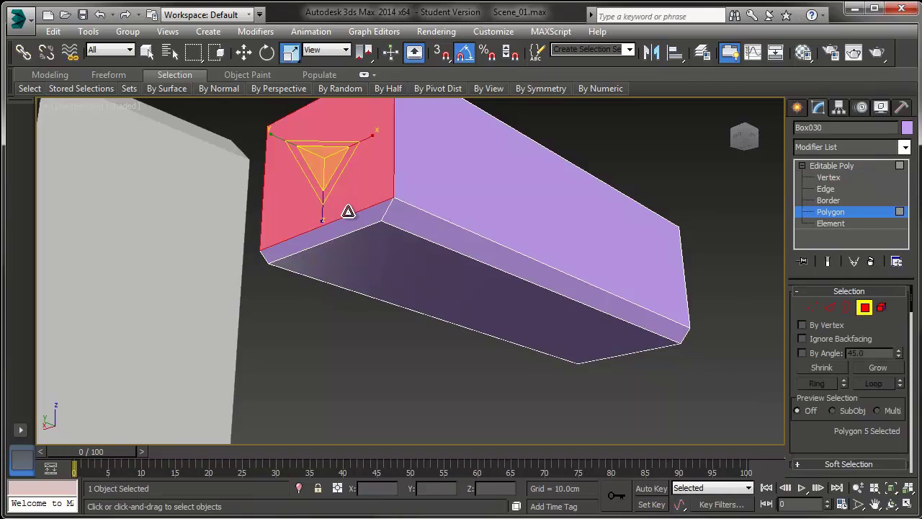
left_click(349, 218)
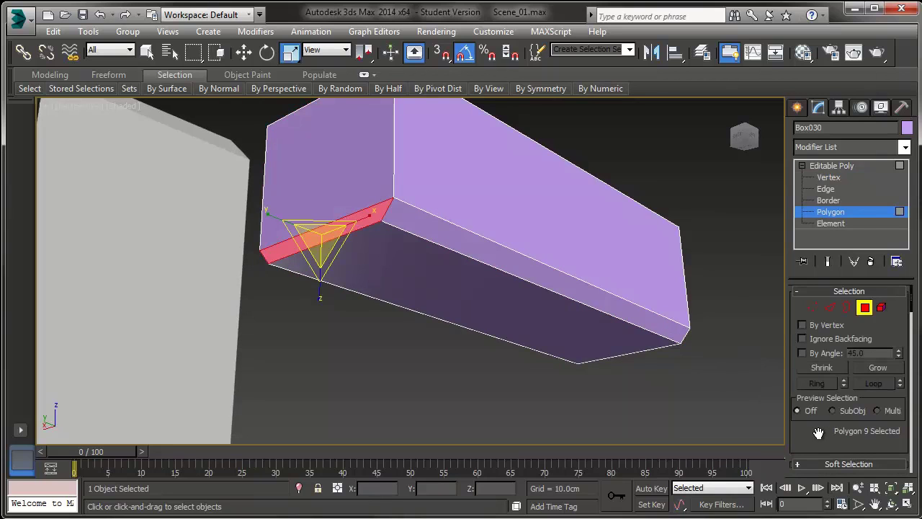
left_click_drag(818, 432, 815, 308)
left_click(840, 385)
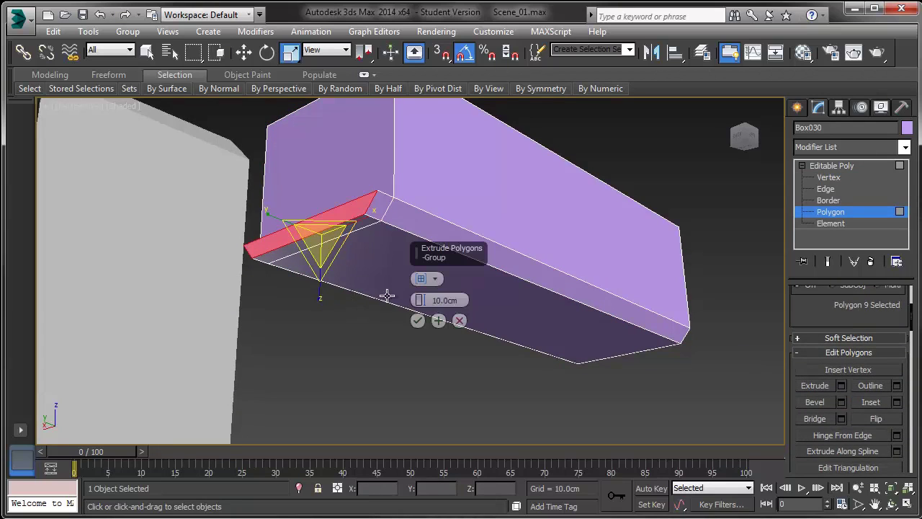
left_click_drag(421, 299, 403, 216)
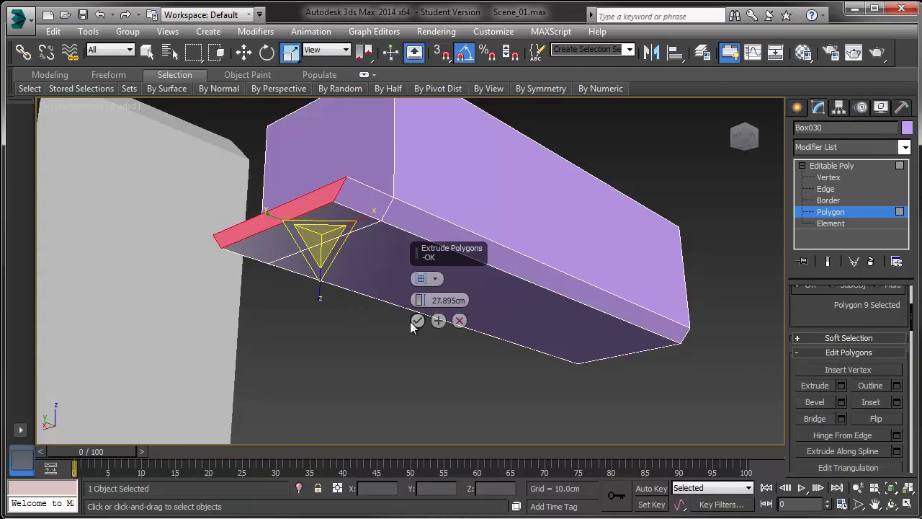
left_click(438, 320)
left_click(421, 320)
- Raise the end face of the extruded strip slightly so that its outer segment slopes upward
key("w")
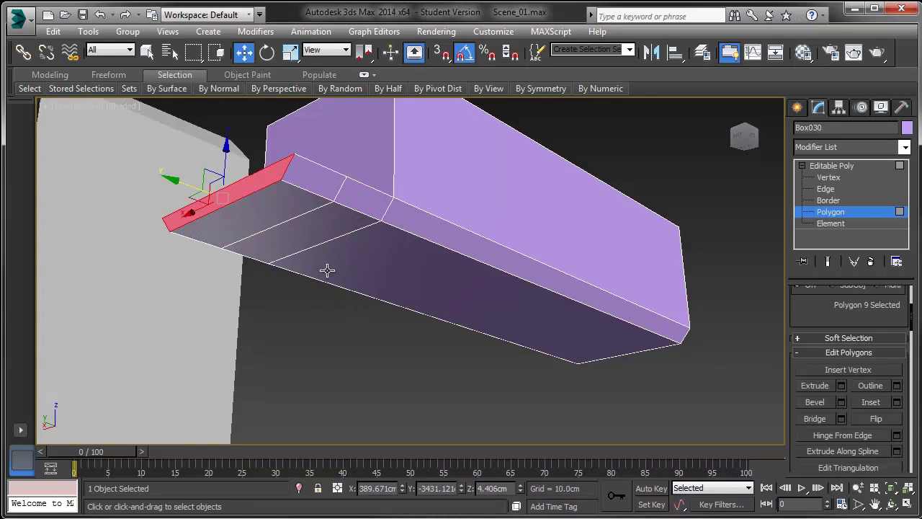
middle_click_drag(341, 278, 233, 245, "alt")
left_click_drag(201, 186, 202, 156)
- Extrude the two top faces of the sloped end strip up about 22.14 cm and shift them outward, flush with the box's end face
middle_click_drag(249, 171, 308, 231, "alt")
left_click(264, 223, "ctrl")
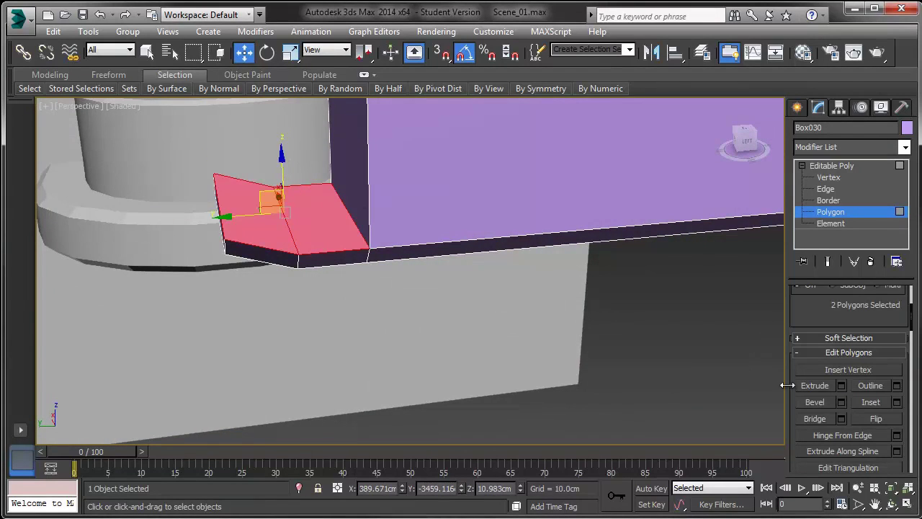
left_click(843, 388)
left_click_drag(419, 300, 417, 319)
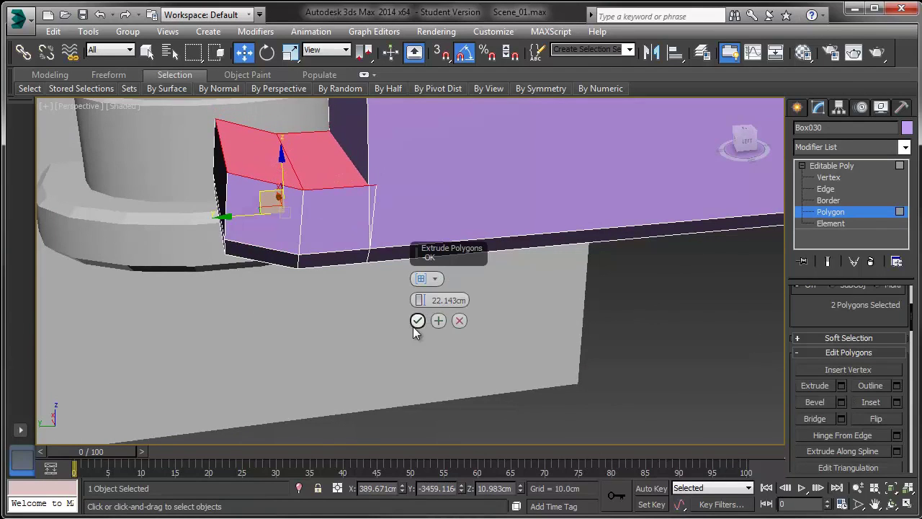
left_click(416, 320)
left_click_drag(227, 159, 218, 158)
- Insert an edge loop along the box level with the raised strip's top, and bridge the two facing polygons where strip and box meet
key("alt+1")
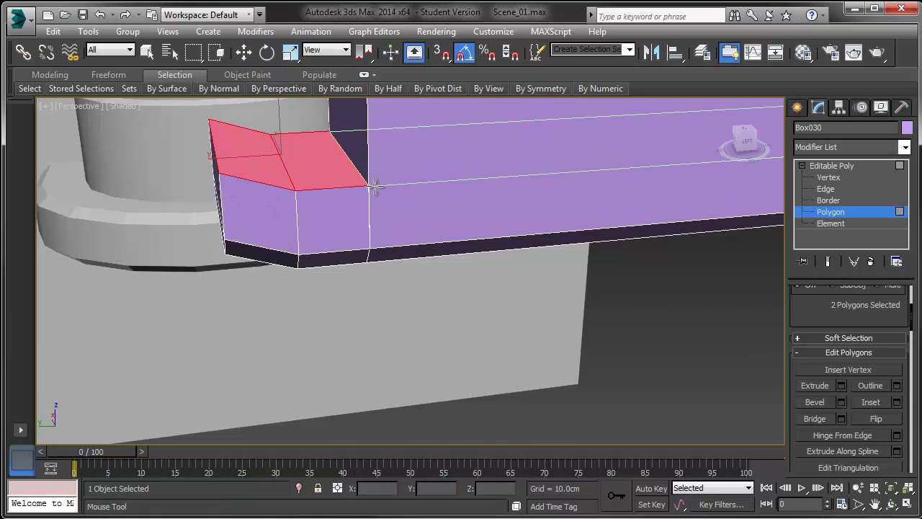
key("w")
middle_click_drag(373, 208, 364, 186, "alt")
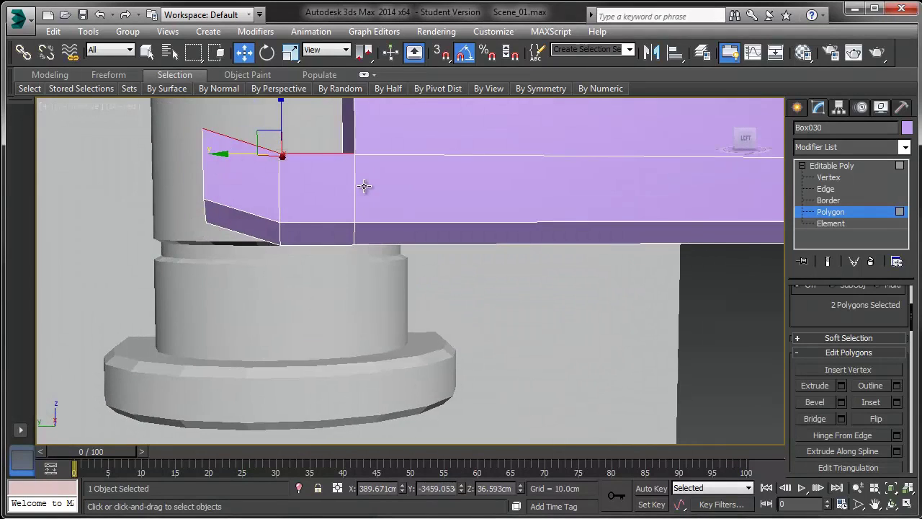
left_click_drag(401, 182, 402, 182)
left_click_drag(162, 129, 310, 260, "alt")
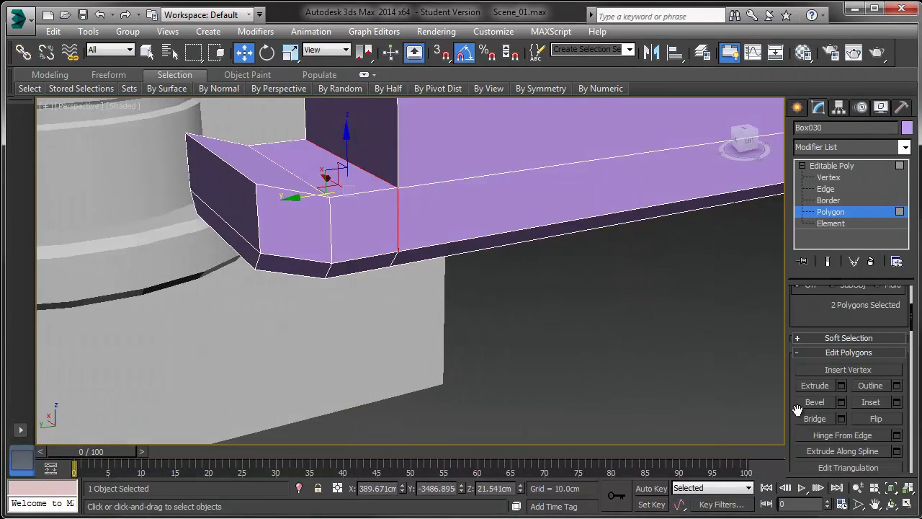
left_click(814, 420)
- Weld the vertices around the strip and its junction with the box using a 0.1 cm threshold
left_click(828, 178)
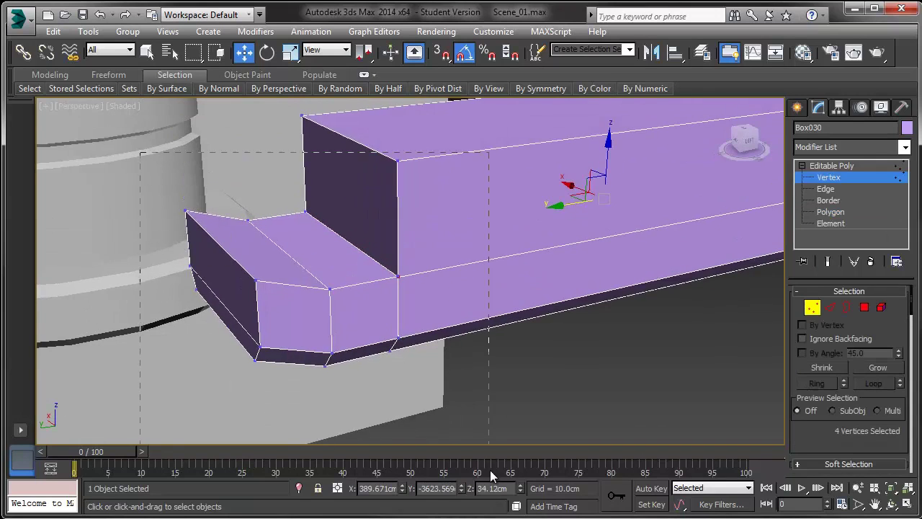
left_click_drag(490, 470, 491, 471)
scroll(850, 382, "down", 4)
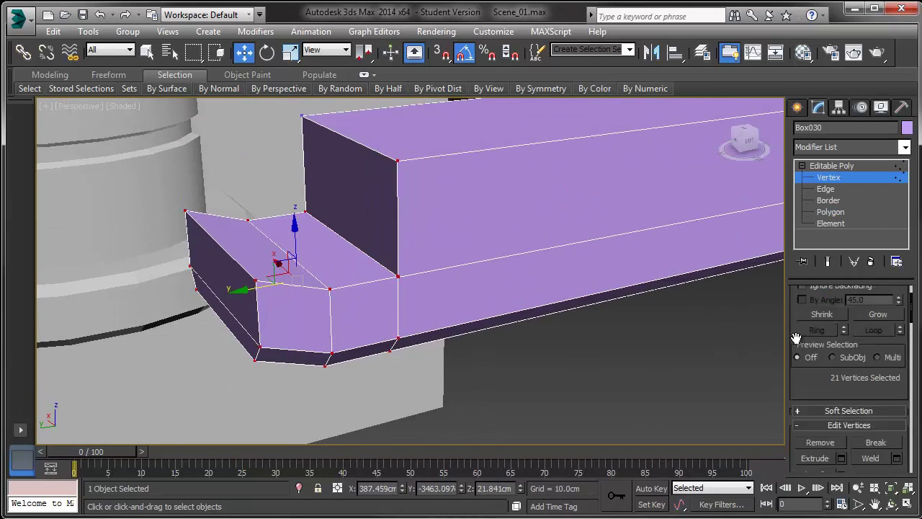
left_click(896, 379)
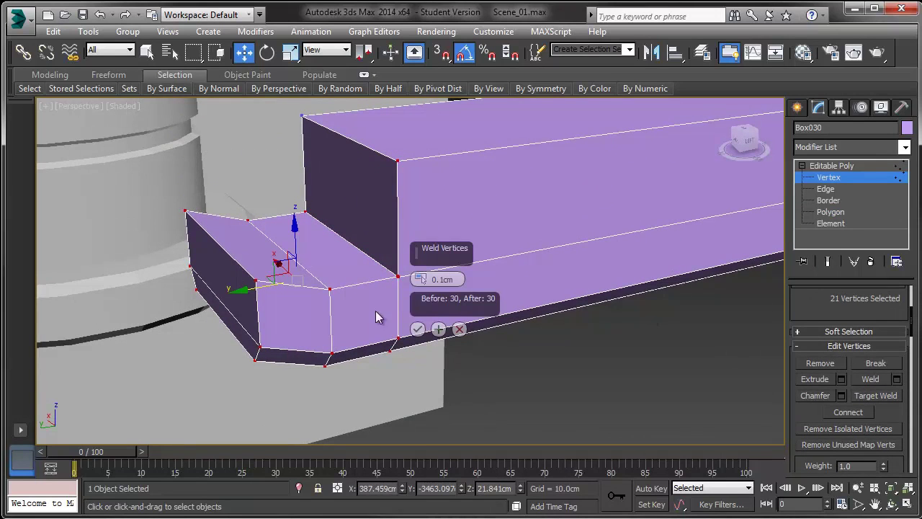
left_click(418, 329)
- Chamfer the outer top edge of the sloped end strip by about 7.55 cm
left_click(825, 189)
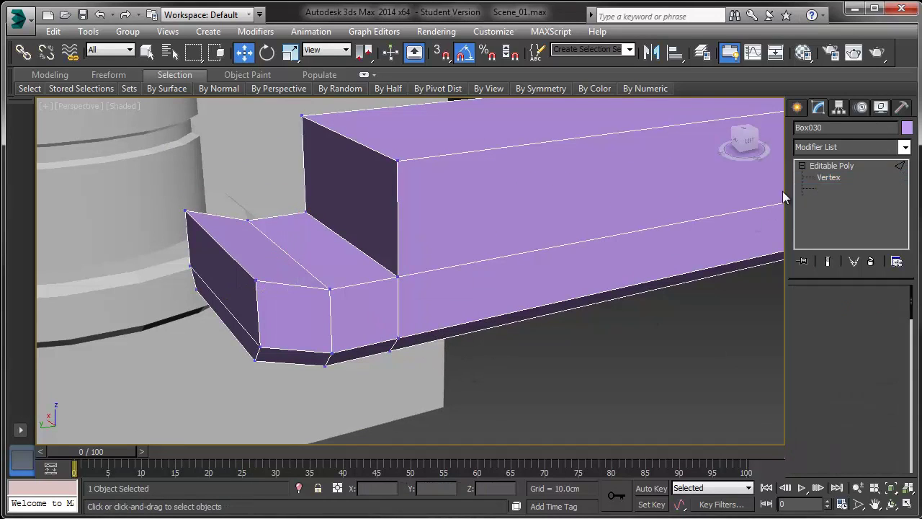
left_click(228, 254)
left_click_drag(805, 426, 810, 279)
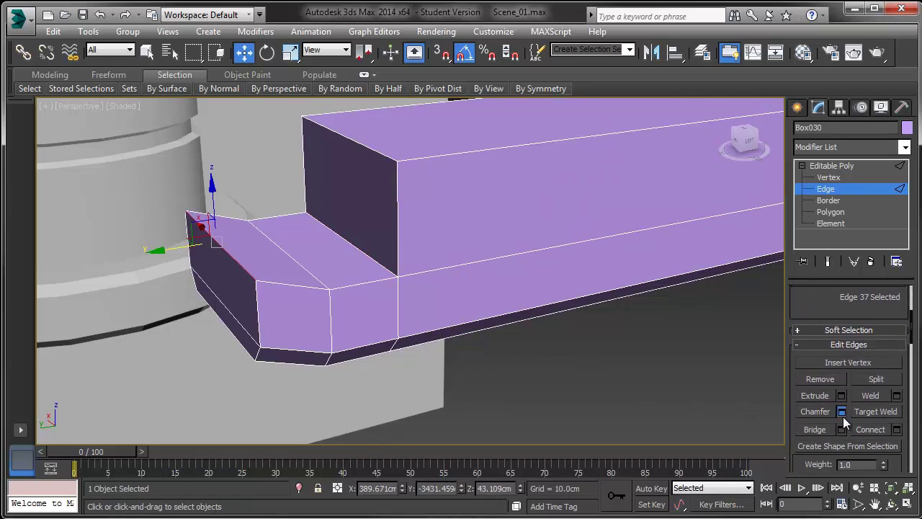
left_click(841, 411)
left_click(418, 336)
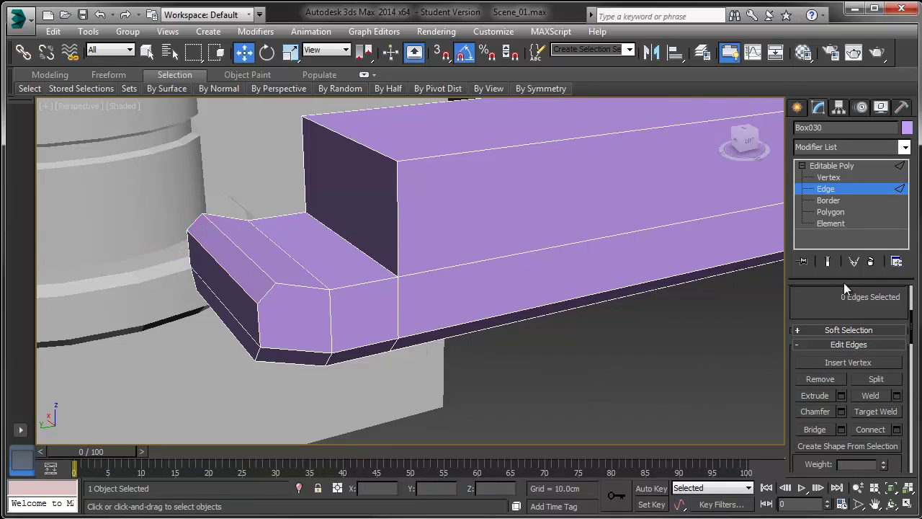
- Connect the inner chamfer vertex to the lower bend vertex on both sides of the sloped tip, and leave vertex editing
left_click(827, 178)
left_click(276, 283)
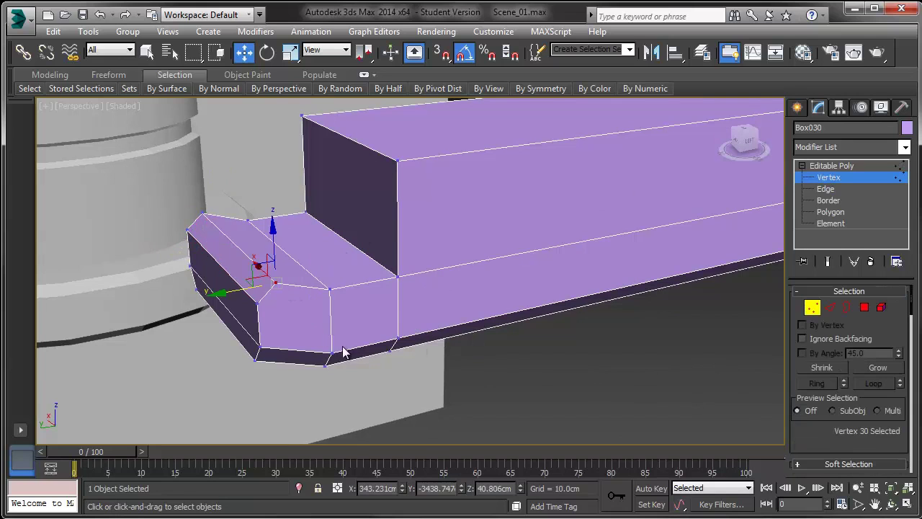
left_click(330, 353, "ctrl")
key("ctrl+shift+e")
middle_click_drag(279, 323, 305, 282, "alt")
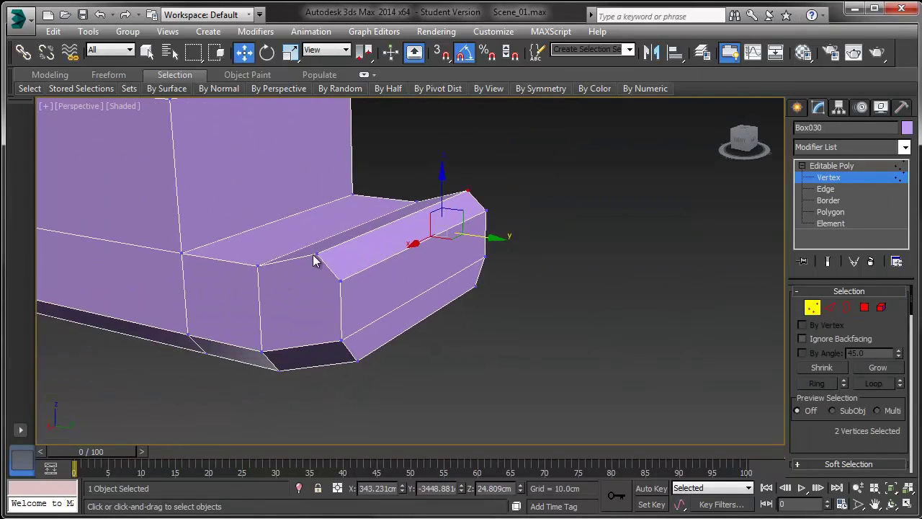
left_click(315, 255)
left_click(260, 351, "ctrl")
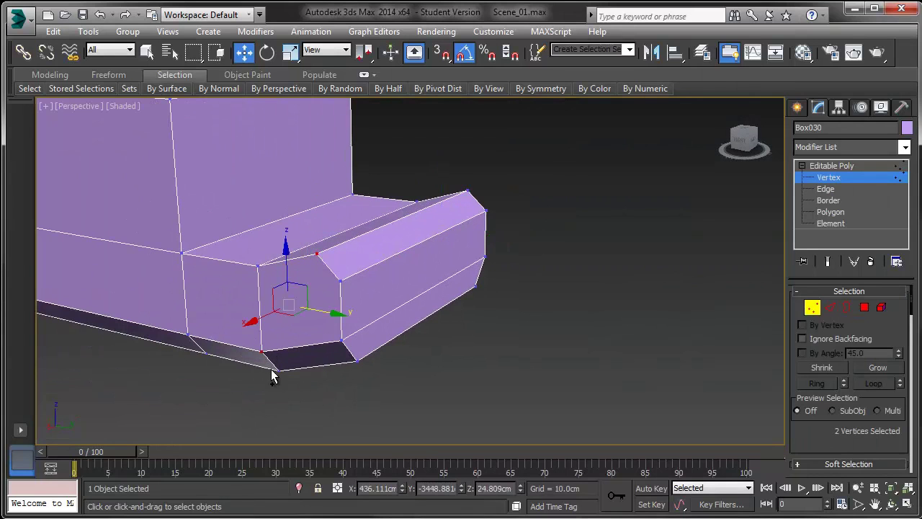
left_click(410, 423)
left_click(897, 177)
middle_click_drag(507, 205, 517, 298)
scroll(517, 299, "down", 5)
middle_click_drag(500, 224, 551, 26, "alt")
middle_click_drag(555, 268, 564, 267, "alt")
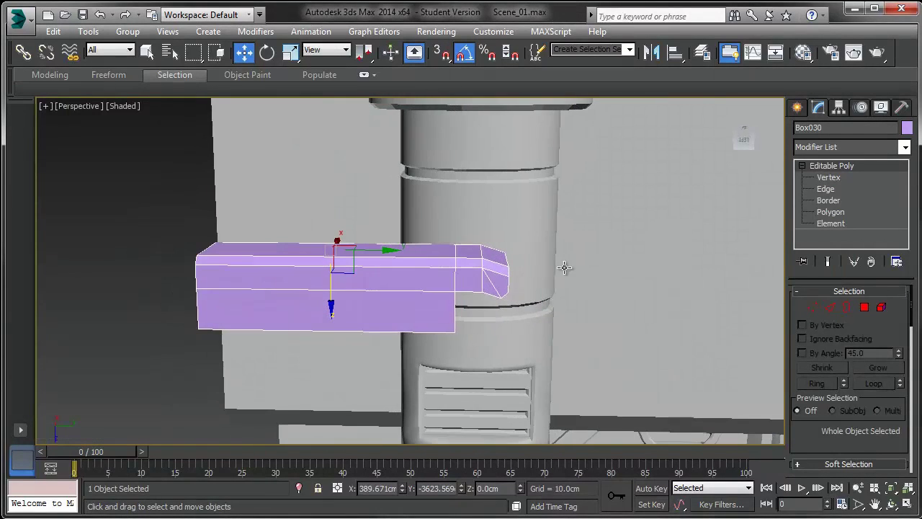
key("e")
middle_click_drag(342, 247, 454, 353, "alt")
key("w")
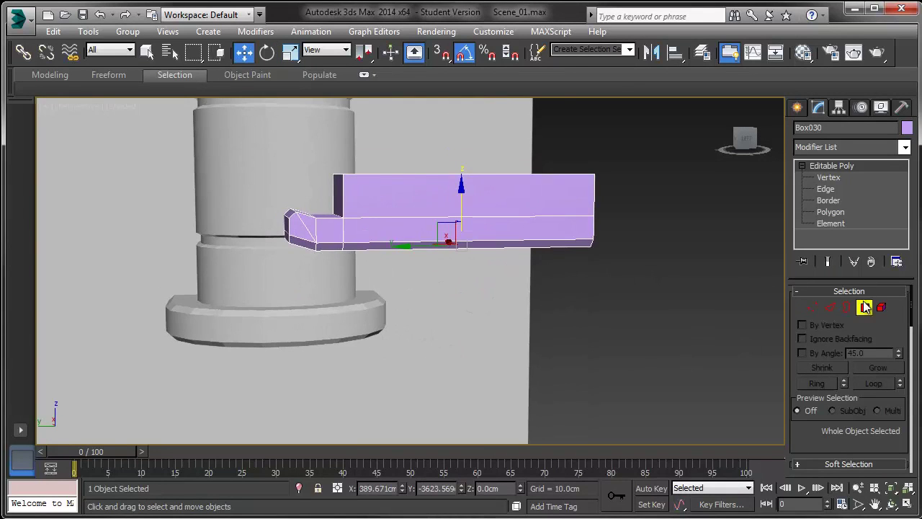
- Extrude the top and four side faces of the box's upper part inward by -10.93 cm along local normals
left_click(864, 307)
left_click(369, 207)
middle_click_drag(369, 207, 478, 239, "alt")
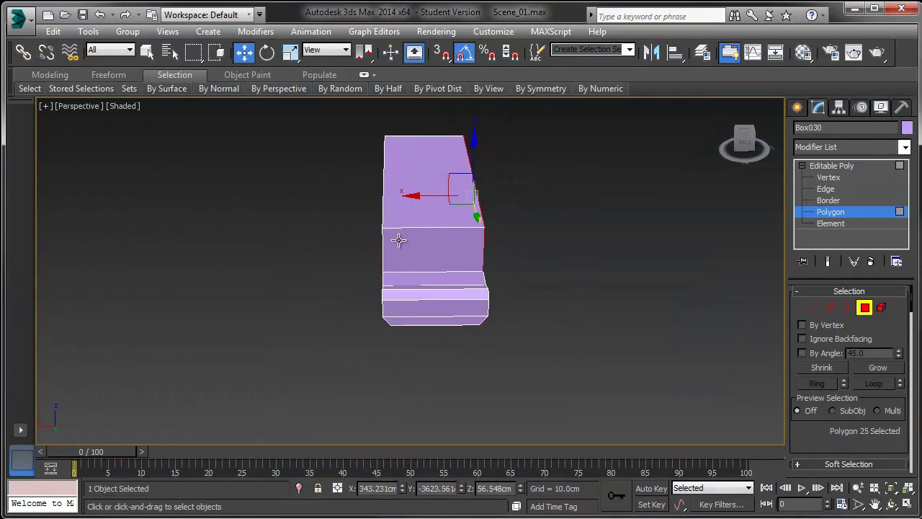
middle_click_drag(399, 242, 421, 244, "alt")
scroll(422, 244, "up", 3)
left_click(401, 241, "ctrl")
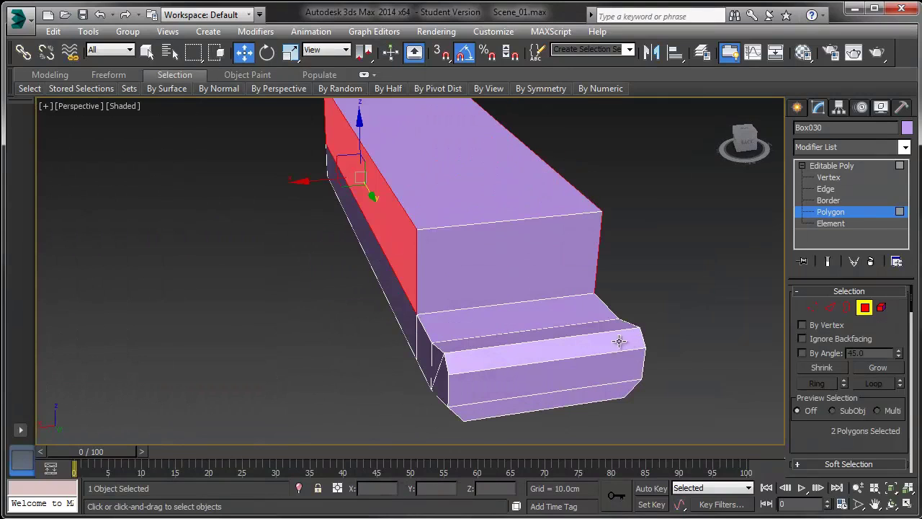
left_click(503, 280, "ctrl")
left_click(512, 193, "ctrl")
middle_click_drag(601, 261, 358, 256, "alt")
left_click(700, 291, "ctrl")
scroll(827, 359, "down", 5)
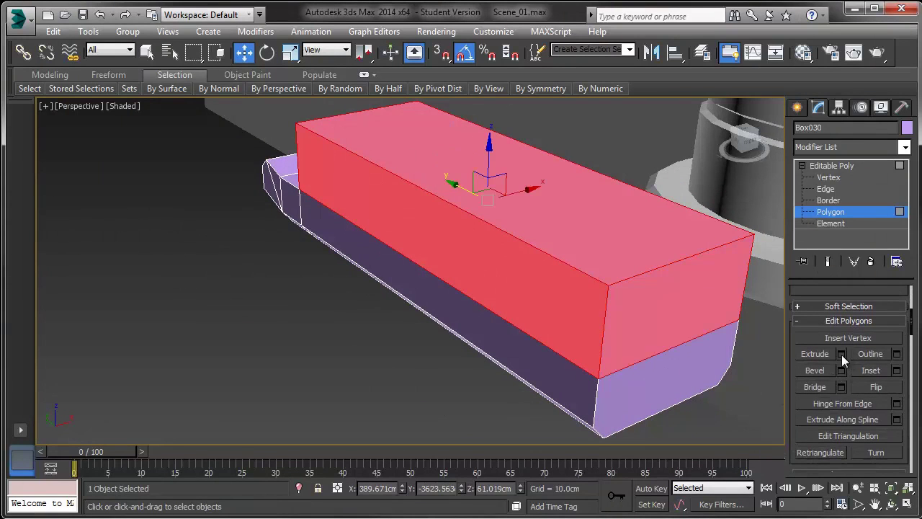
left_click(841, 354)
left_click(434, 278)
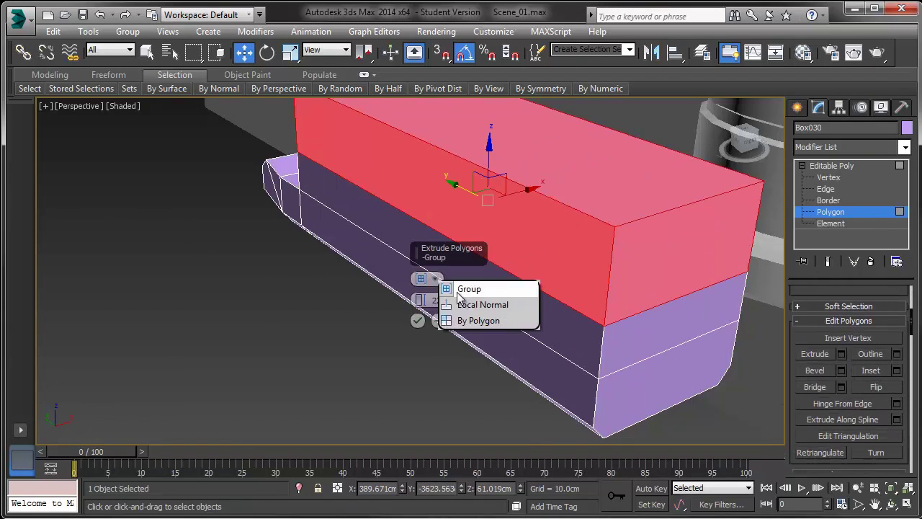
left_click(470, 304)
left_click_drag(419, 299, 390, 455)
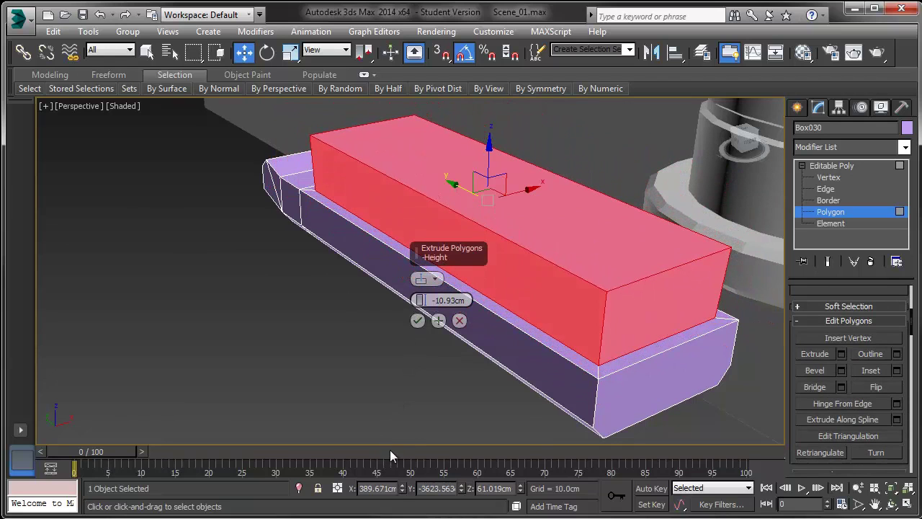
left_click(418, 320)
- Raise only the top face of the inset upper block to make the block taller
middle_click_drag(311, 318, 386, 289, "alt")
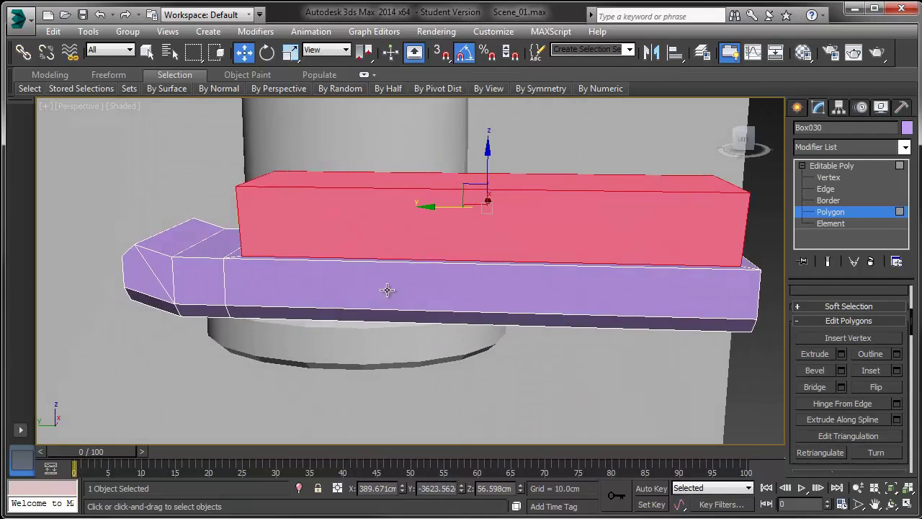
middle_click_drag(386, 192, 469, 219, "alt")
mouse_move(478, 223)
left_mouse_down()
mouse_move(474, 181)
mouse_move(474, 207)
left_mouse_up()
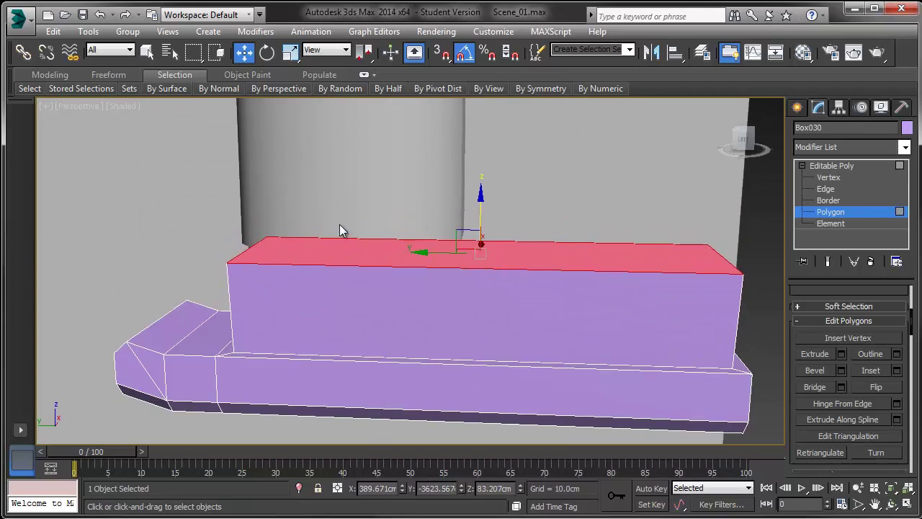
- Insert two edge loops close together across the body near the sloped tip, forming a narrow band around the upper block
key("alt+1")
left_click(326, 280)
left_click(375, 277)
right_click(376, 277)
- Bevel the band's top and side faces on the upper block by local normal, with 3.036 cm height and -4.314 cm outline
left_click(337, 289)
left_click(355, 255, "ctrl")
middle_click_drag(357, 254, 389, 278, "alt")
left_click(414, 316, "ctrl")
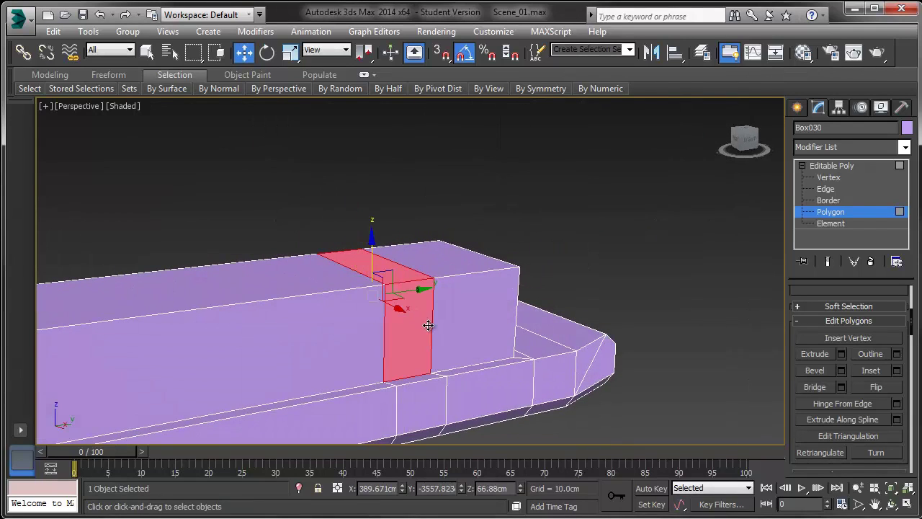
left_click(841, 370)
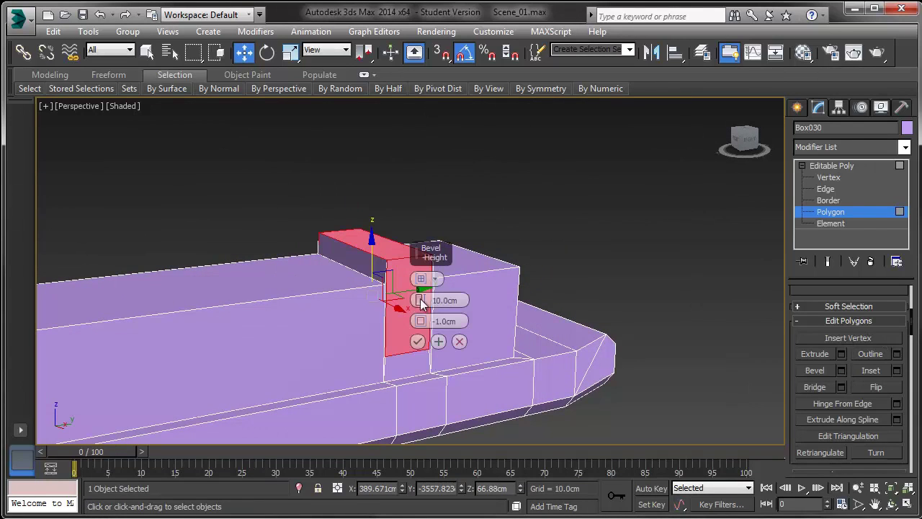
left_click(437, 281)
left_click(449, 308)
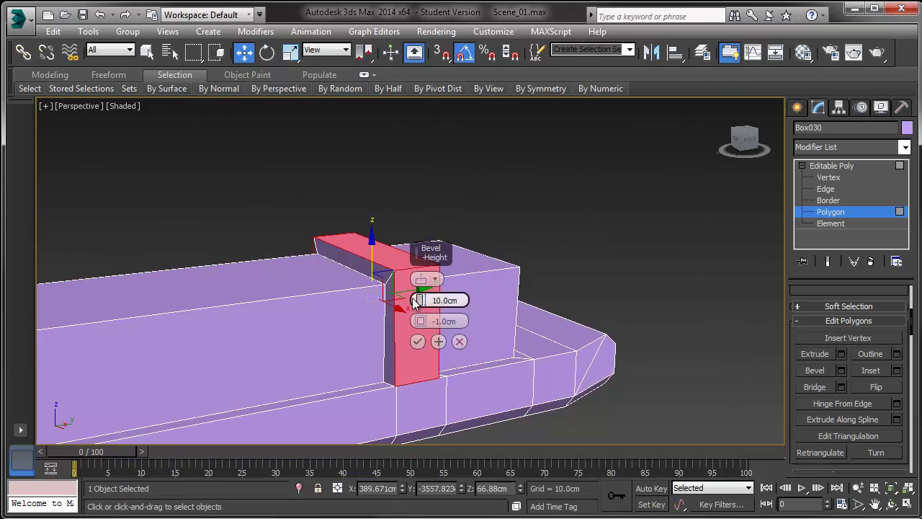
right_click(420, 301)
right_click(420, 322)
left_click_drag(418, 323, 420, 350)
left_click_drag(420, 301, 421, 280)
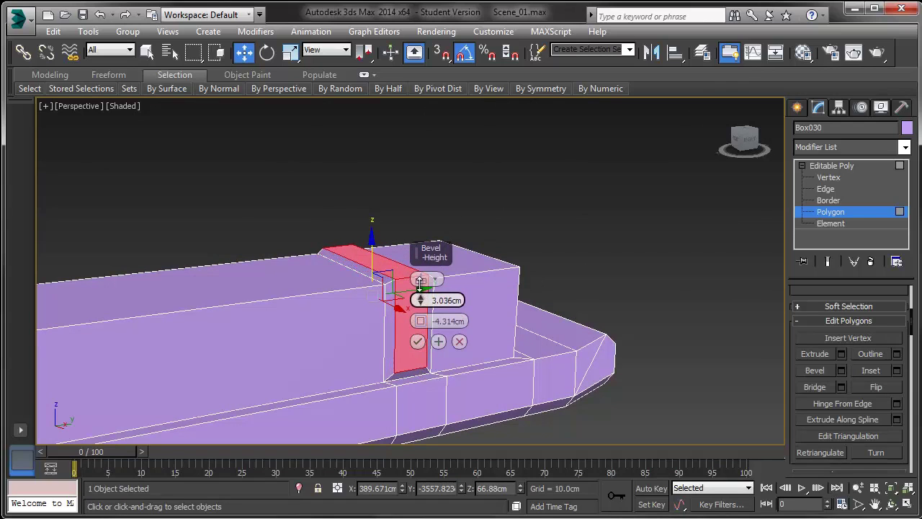
left_click(417, 341)
left_click(561, 257)
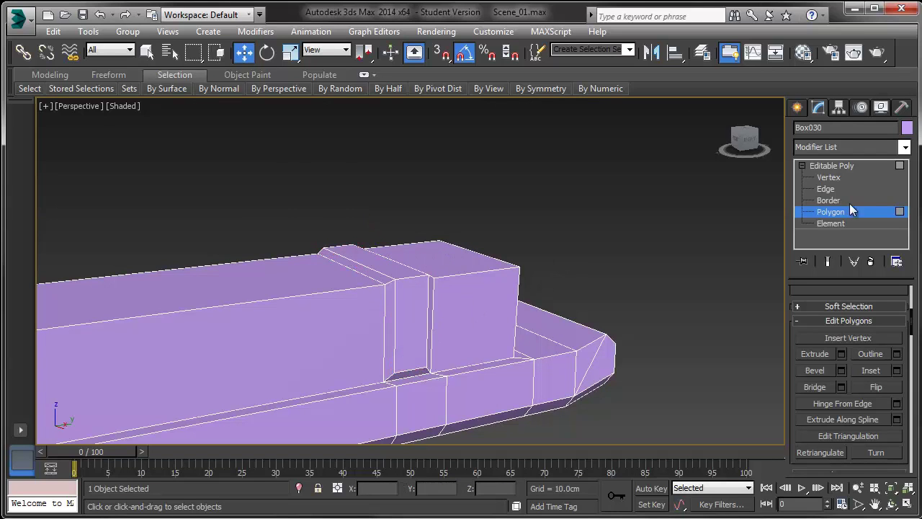
- Chamfer both long top edge loops of the upper block, including across the raised band, by 7.551 cm
left_click(826, 190)
double_click(464, 275)
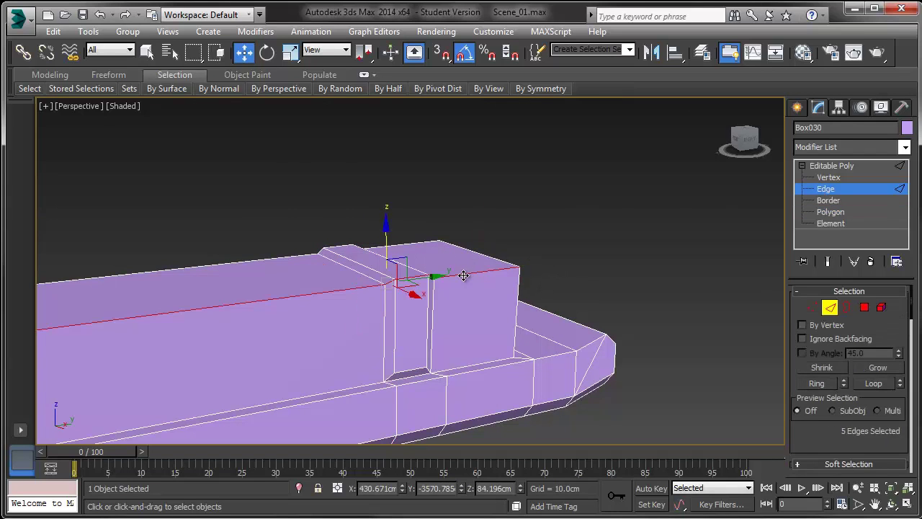
middle_click_drag(399, 276, 391, 320, "alt")
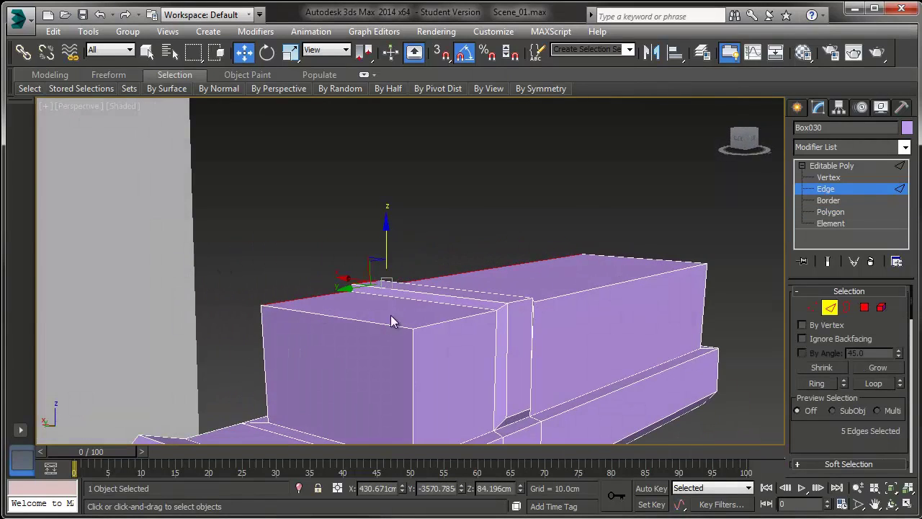
left_click(459, 320, "ctrl")
scroll(821, 403, "down", 5)
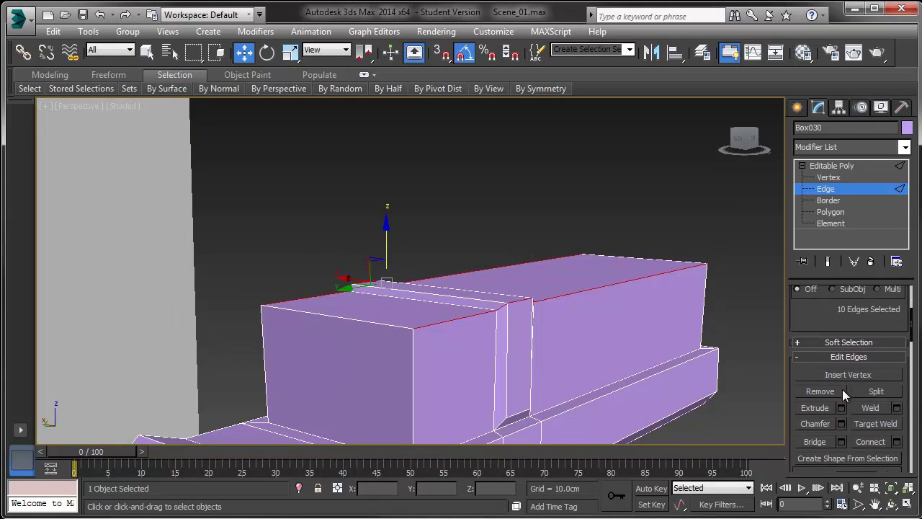
left_click(841, 424)
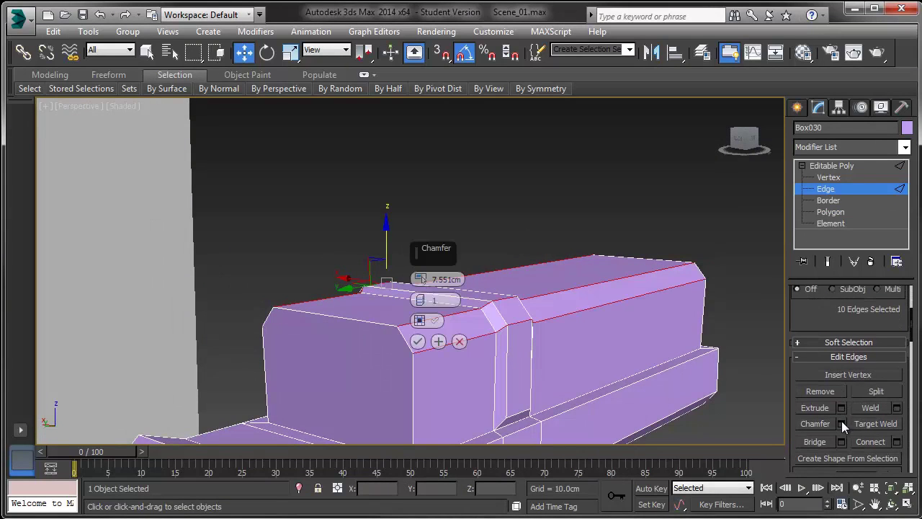
left_click(418, 341)
- Connect the two lower chamfer vertices across each end face of the upper block
left_click(801, 177)
left_click(262, 326)
left_click(413, 353, "ctrl")
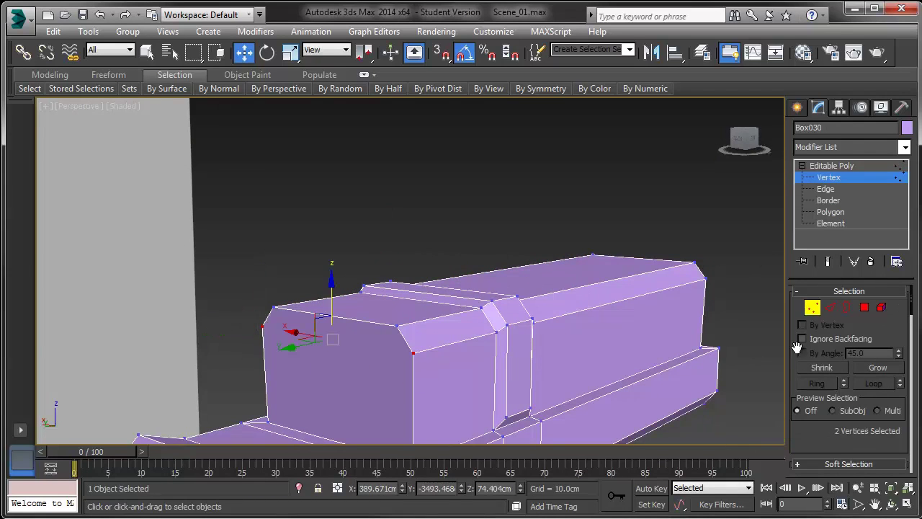
middle_click_drag(571, 359, 393, 267)
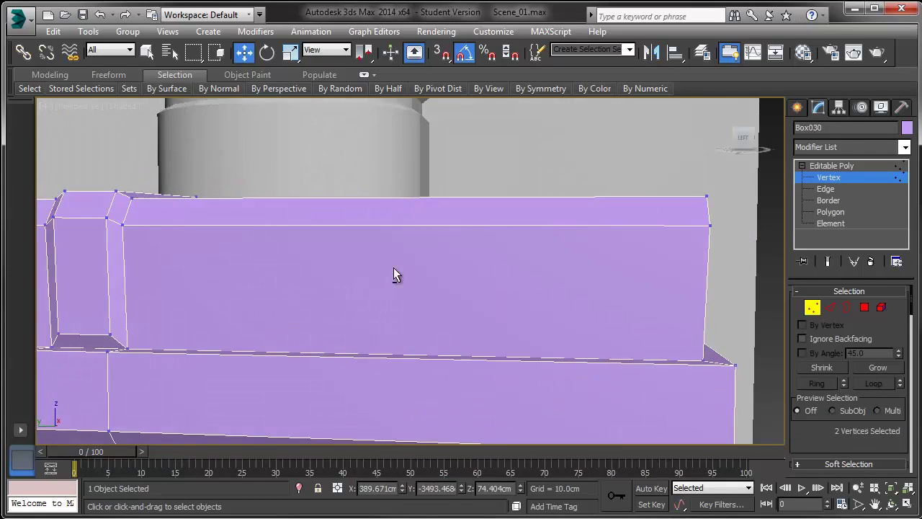
middle_click_drag(562, 269, 380, 266)
left_click_drag(348, 221, 481, 252)
scroll(458, 271, "down", 4)
middle_click_drag(458, 270, 612, 260)
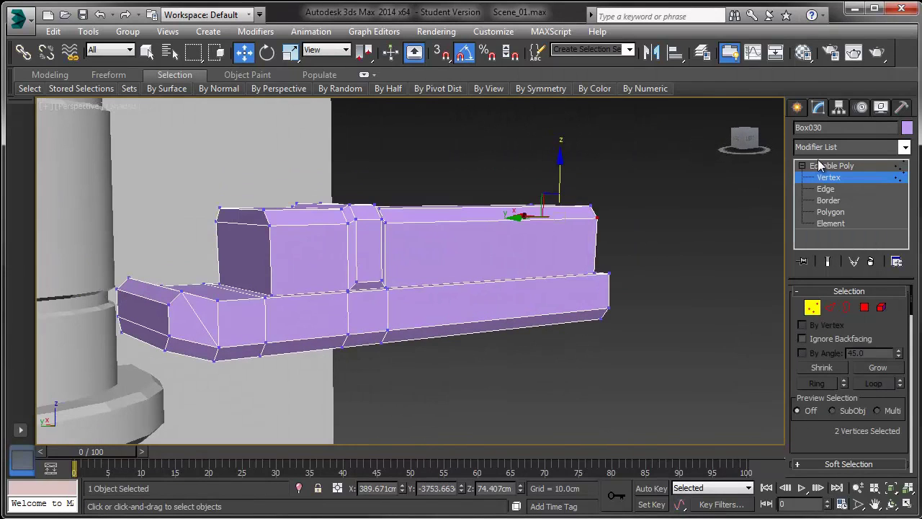
- Scale the upper block's top edge vertices at both ends inward along its length to slope the tops of the end faces
left_click(896, 166)
left_click(673, 202)
left_click(524, 217)
middle_click_drag(477, 236, 538, 251, "alt")
left_click(818, 305)
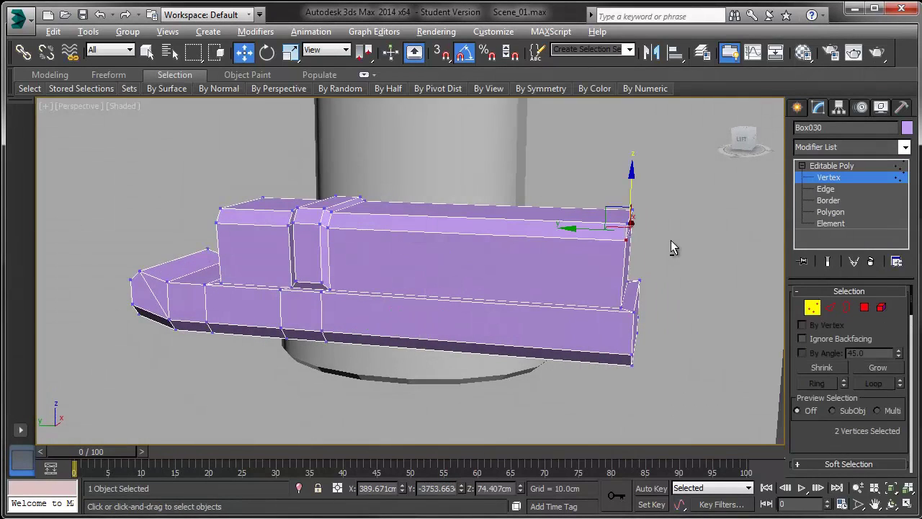
middle_click_drag(670, 240, 668, 205, "alt")
left_click_drag(668, 191, 623, 228)
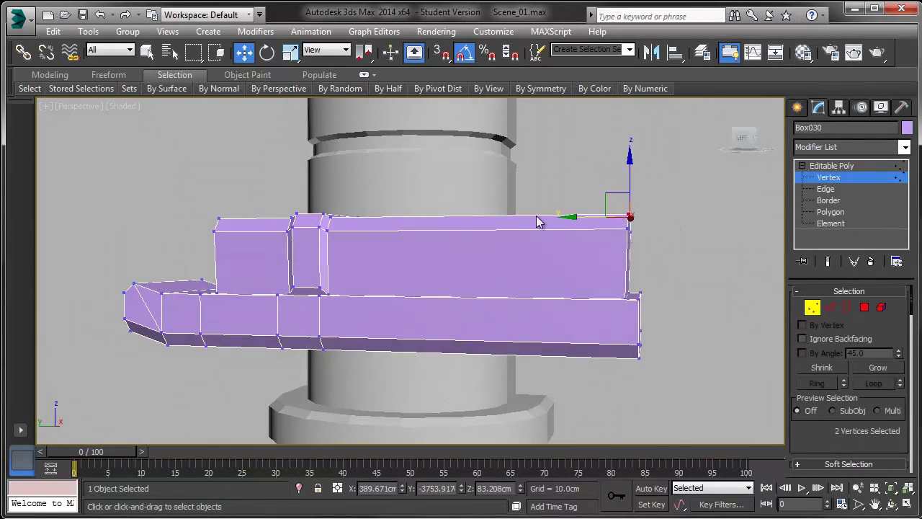
middle_click_drag(461, 222, 562, 225)
middle_click_drag(355, 220, 360, 209, "alt")
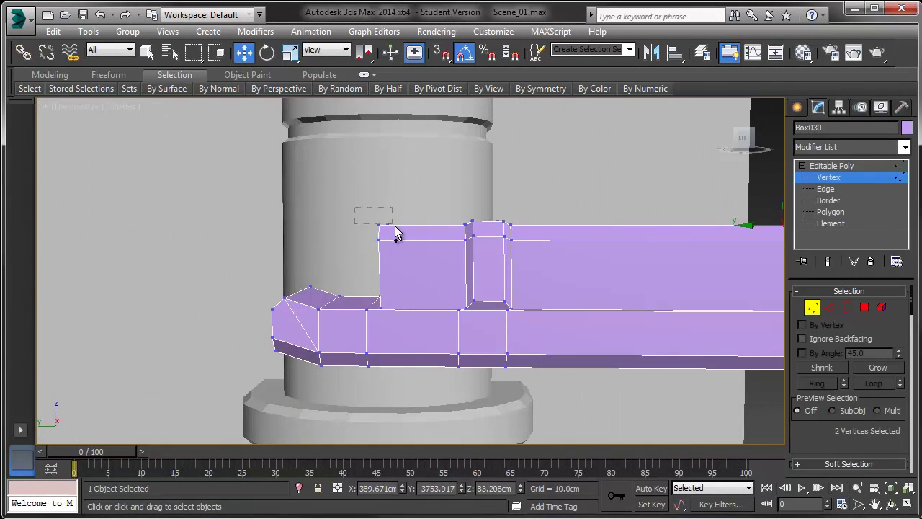
left_click_drag(398, 231, 401, 233, "ctrl")
middle_click_drag(440, 231, 288, 232)
key("e")
key("r")
left_click_drag(325, 225, 326, 230)
scroll(327, 228, "down", 3)
left_click(300, 316)
middle_click_drag(300, 316, 368, 330, "alt")
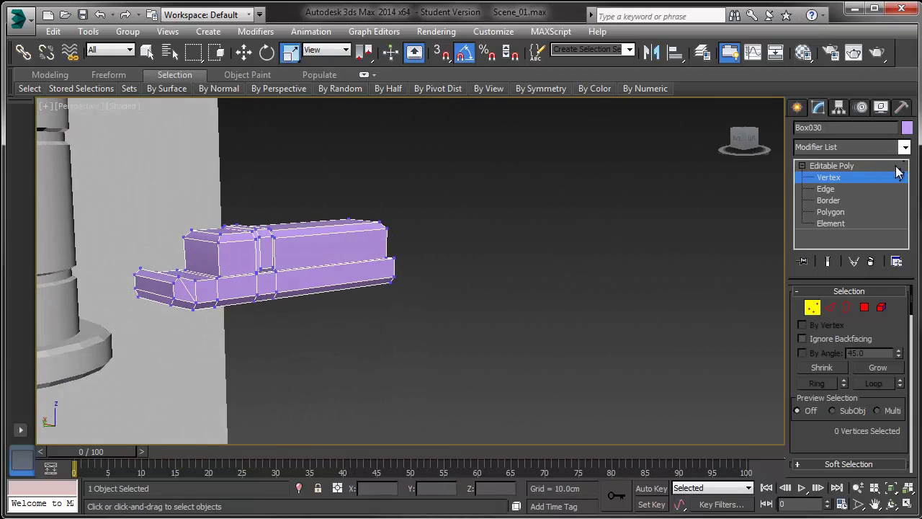
left_click(896, 167)
- Insert an edge loop around the whole body close to the rear end, opposite the sloped tip
left_click(629, 225)
middle_click_drag(426, 239, 368, 243, "alt")
left_click(380, 243)
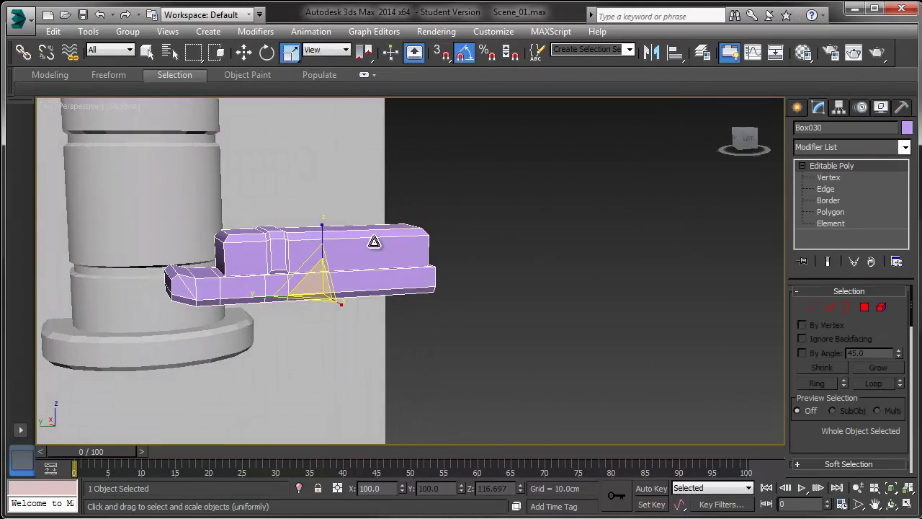
scroll(399, 240, "up", 4)
middle_click_drag(442, 239, 415, 241, "alt")
key("alt+s")
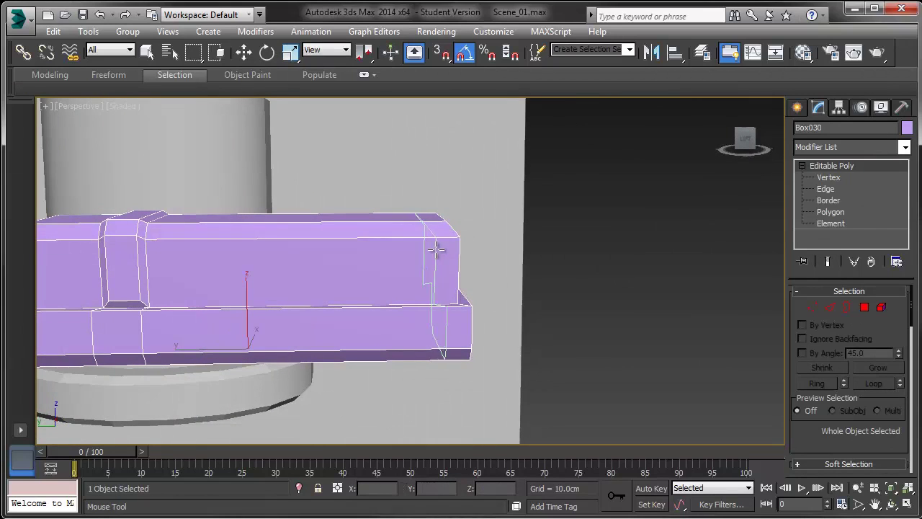
left_click(408, 257)
key("w")
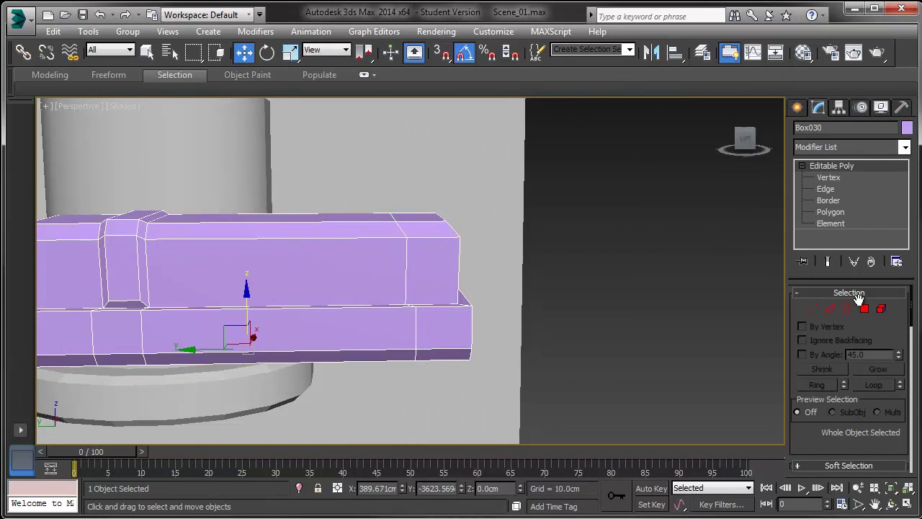
- Bevel all upper-block faces behind the new rear edge loop with 2.237 cm height and -5.592 cm outline
left_click(863, 308)
middle_click_drag(663, 263, 401, 278, "alt")
left_click(365, 286)
left_click(339, 248, "ctrl")
left_click(361, 246, "ctrl")
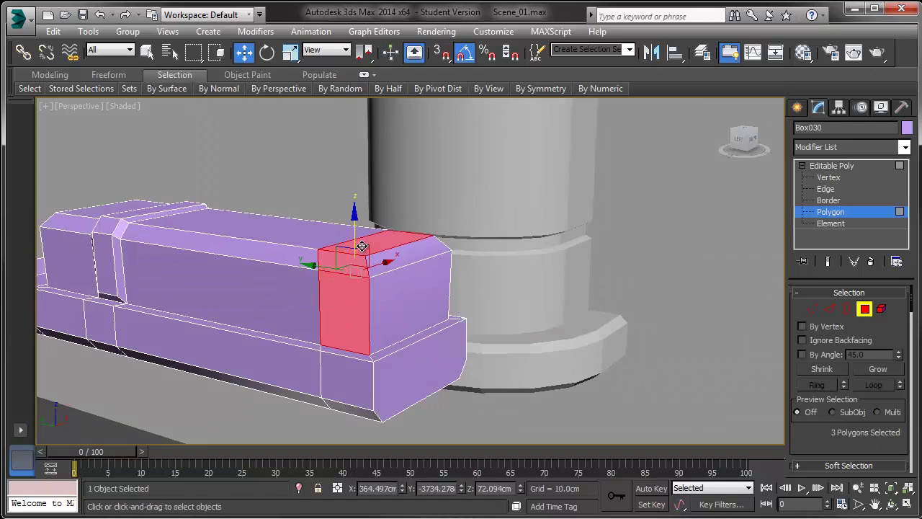
middle_click_drag(361, 246, 295, 257, "alt")
left_click(442, 279, "ctrl")
left_click(425, 313, "ctrl")
left_click(399, 321, "ctrl")
left_click(399, 291, "ctrl")
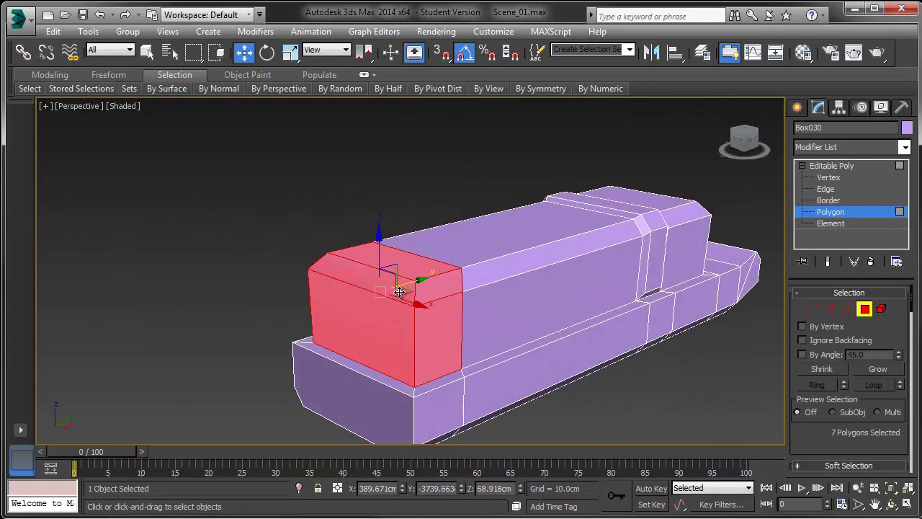
scroll(800, 330, "down", 5)
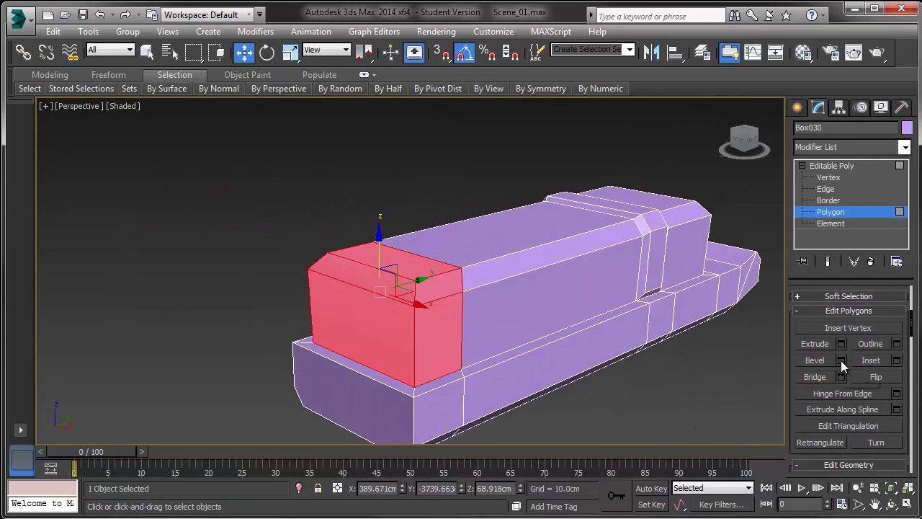
left_click(841, 360)
left_click_drag(419, 300, 418, 319)
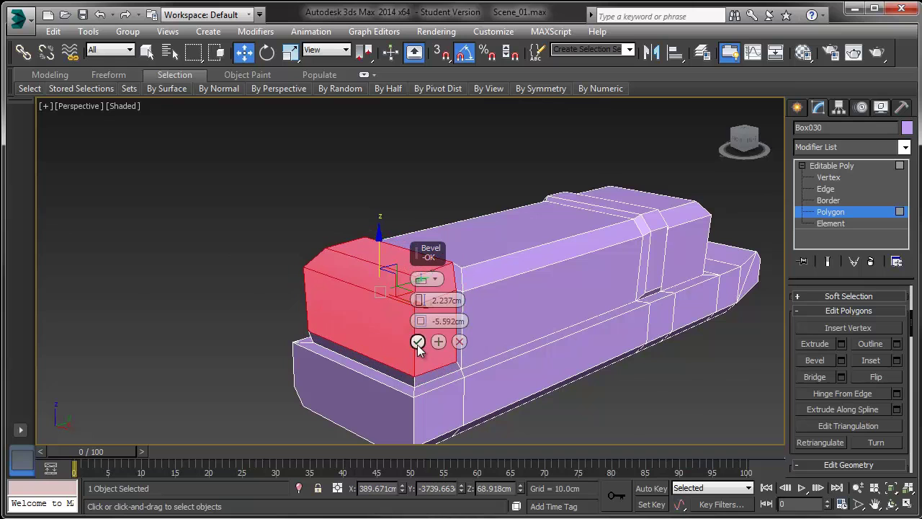
left_click(418, 342)
left_click(272, 285)
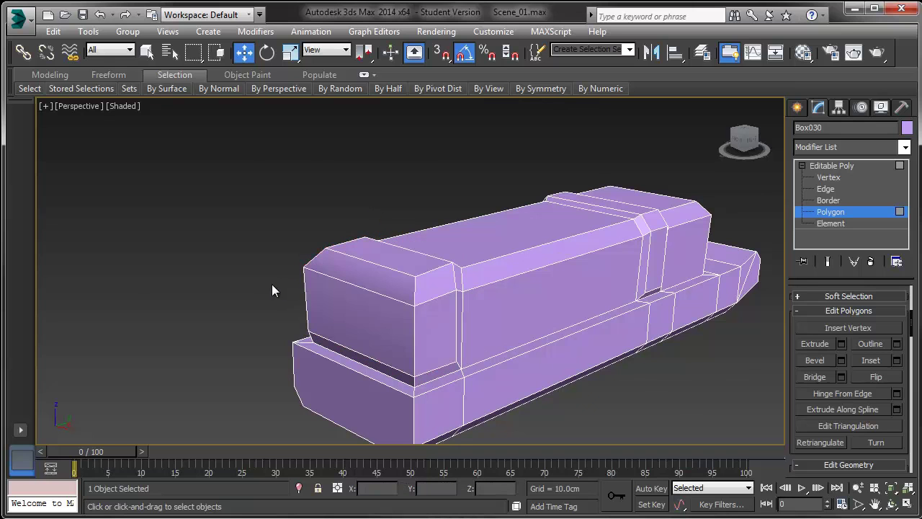
- Move the upper block's top vertices up, including the raised sections, to make the block taller
middle_click_drag(382, 307, 359, 517, "alt")
left_click(835, 178)
middle_click_drag(636, 192, 595, 205, "alt")
scroll(596, 205, "down", 3)
left_click_drag(384, 234, 383, 229)
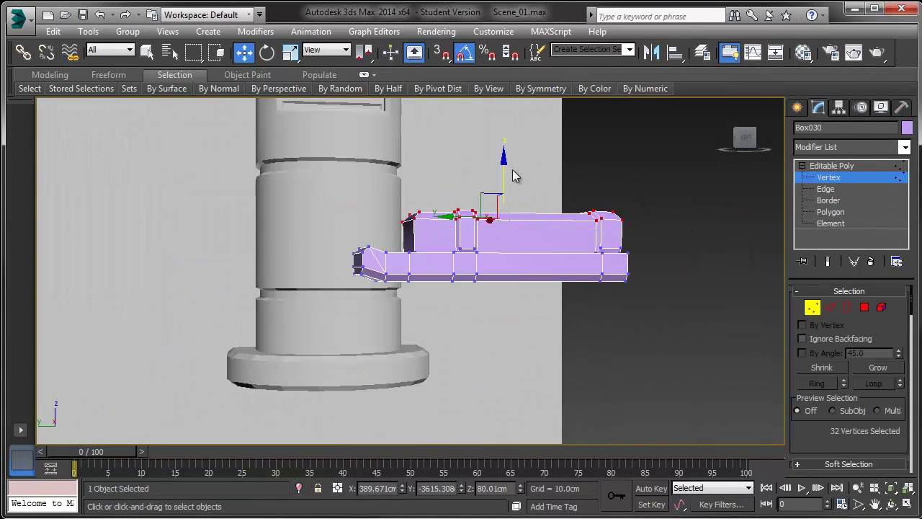
left_click_drag(502, 176, 504, 155)
left_click(897, 168)
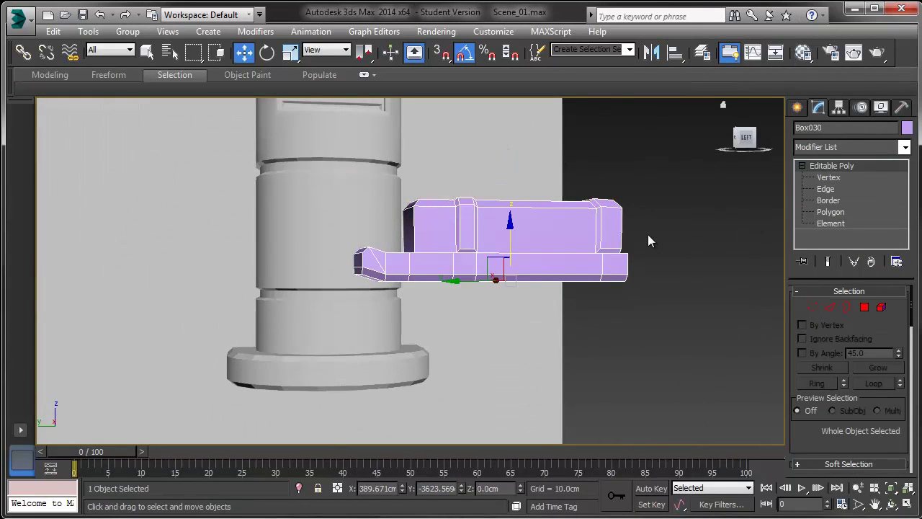
- Create a cylinder of about 15.8 cm radius and 5.5 cm height on the ground beside the purple body
left_click(797, 108)
left_click(822, 228)
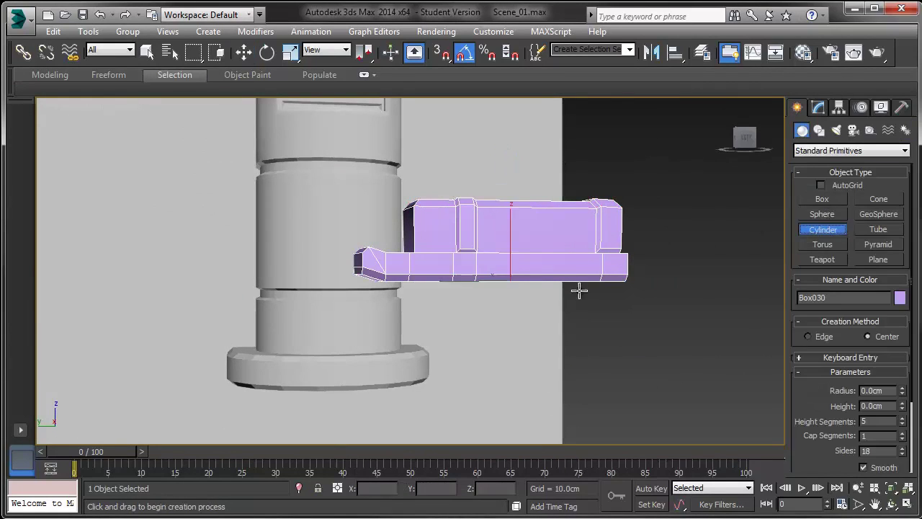
middle_click_drag(581, 290, 583, 270, "alt")
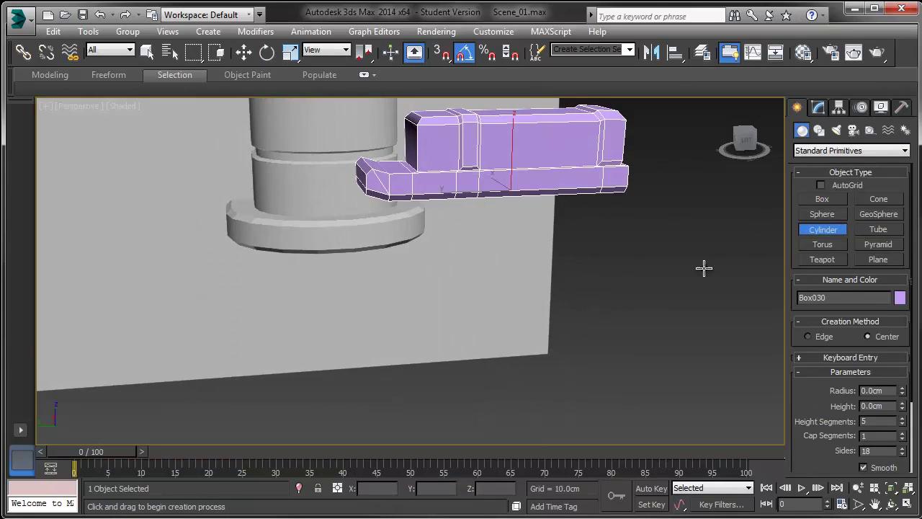
left_click_drag(487, 387, 513, 390)
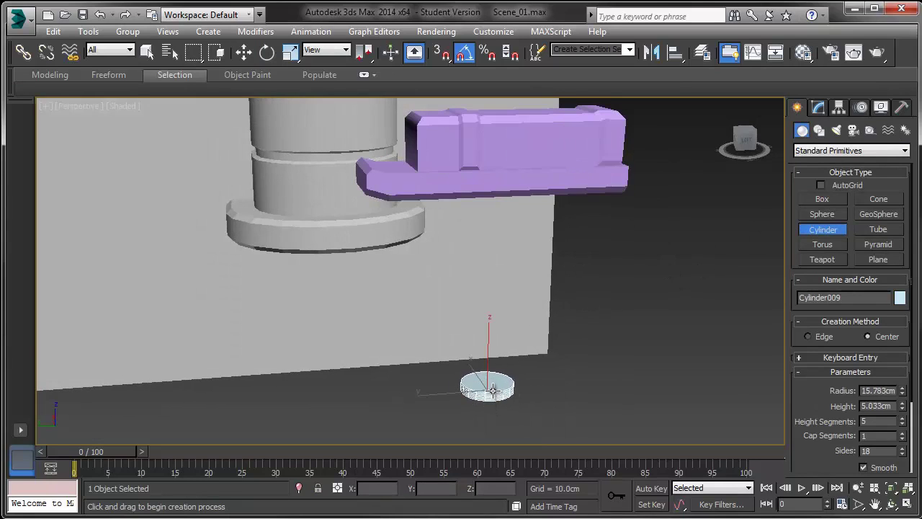
right_click(532, 221)
- Align the cylinder to the purple body by pivot point and move it out to the upper block's front end
left_click(674, 52)
left_click(444, 148)
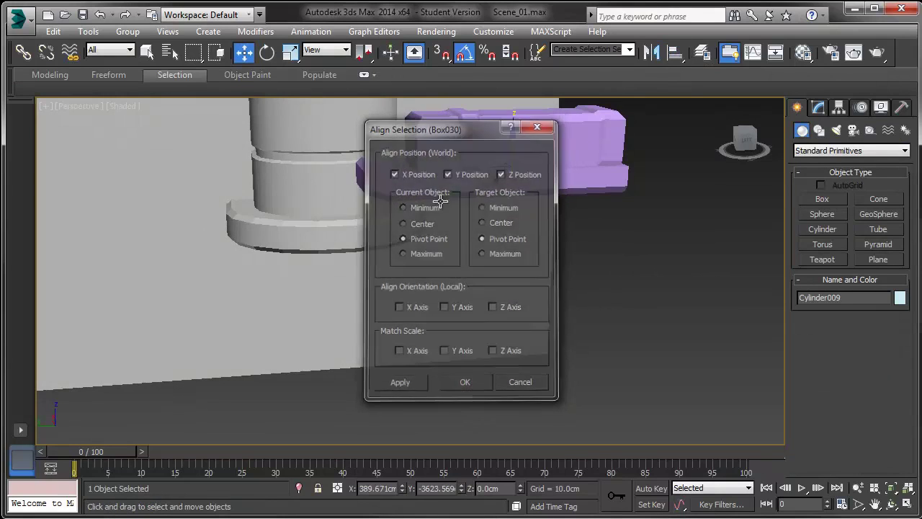
left_click(464, 383)
left_click_drag(431, 136, 369, 264)
key("z")
key("shift+z")
- Rotate the cylinder -90 degrees about X to face forward and scale it up uniformly
key("e")
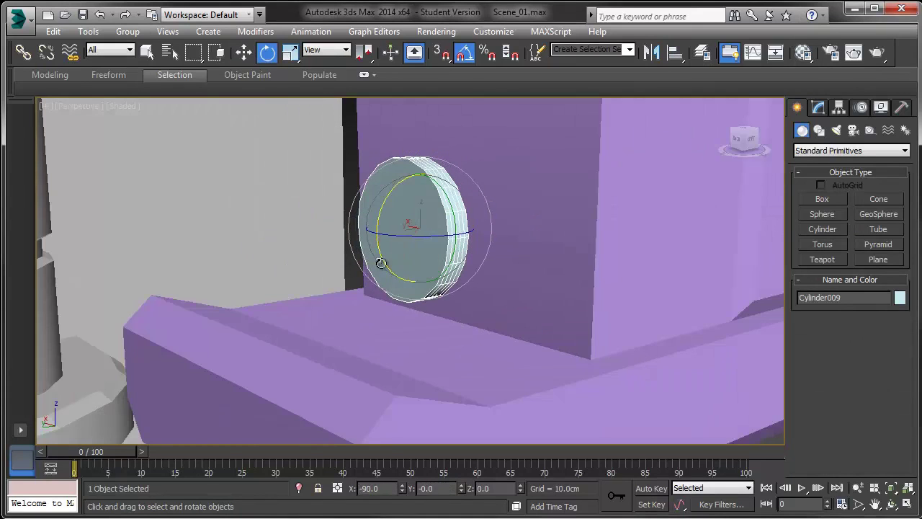
key("r")
left_click_drag(438, 216, 458, 161)
- Move the cylinder back and up against the upper block's front face
key("w")
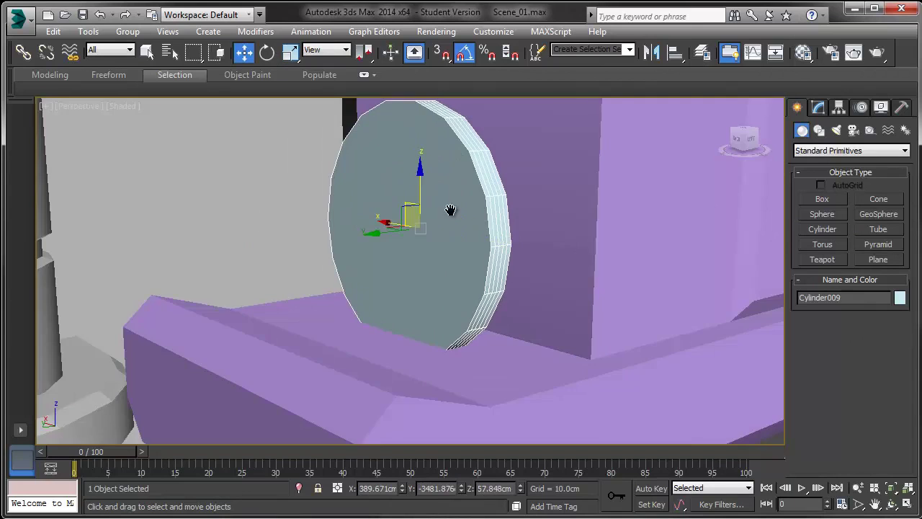
middle_click_drag(451, 209, 400, 238, "alt")
left_click_drag(385, 250, 437, 232)
- Set the cylinder to 1 height segment and 8 sides
left_click(817, 108)
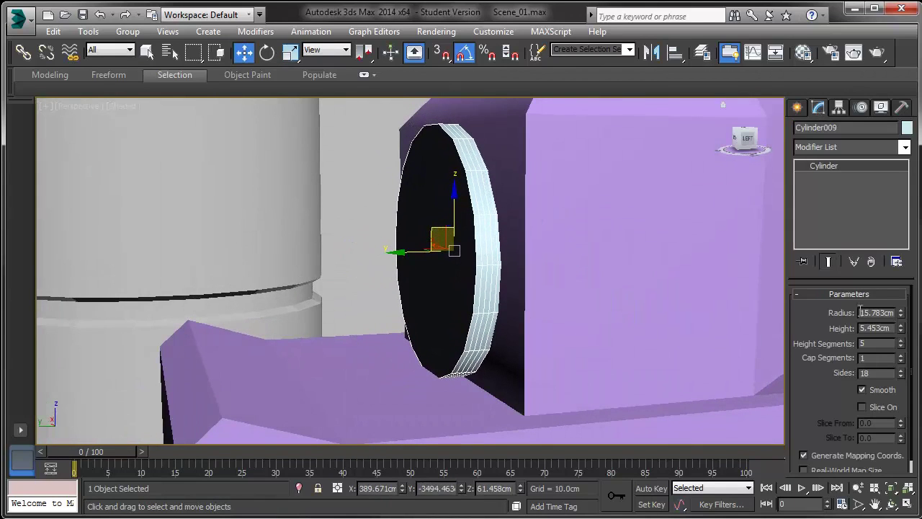
right_click(900, 344)
right_click(902, 376)
left_click(902, 370)
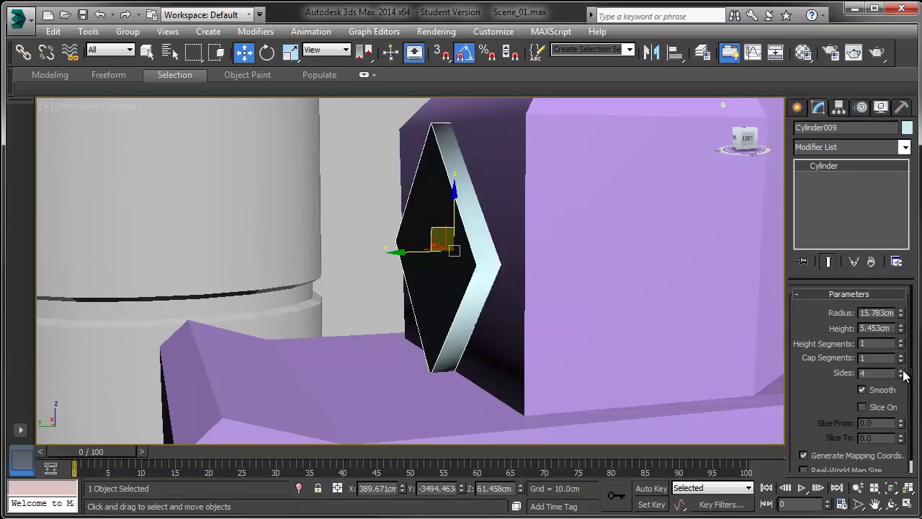
left_click(902, 370)
left_click(901, 370)
left_click(901, 370)
left_click(901, 375)
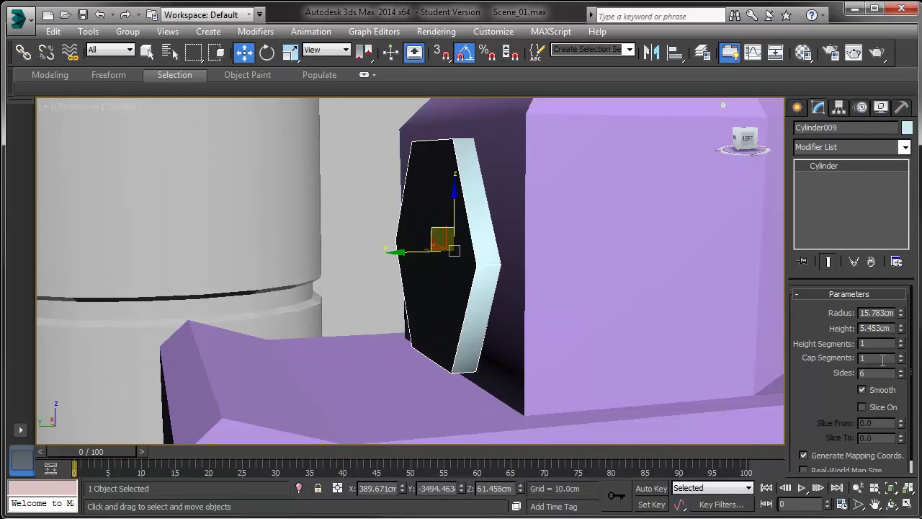
left_click(899, 370)
left_click(900, 370)
- Convert the eight-sided cylinder to an editable poly
middle_click_drag(751, 330, 612, 308, "alt")
right_click(395, 267)
mouse_move(453, 401)
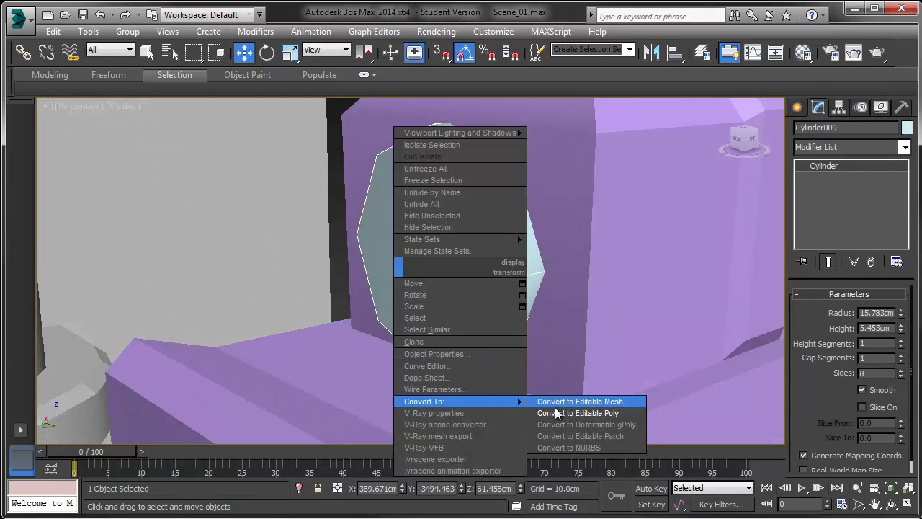
left_click(578, 413)
- Inset the cylinder's front cap polygon to form a narrow rim
left_click(864, 307)
left_click(490, 272)
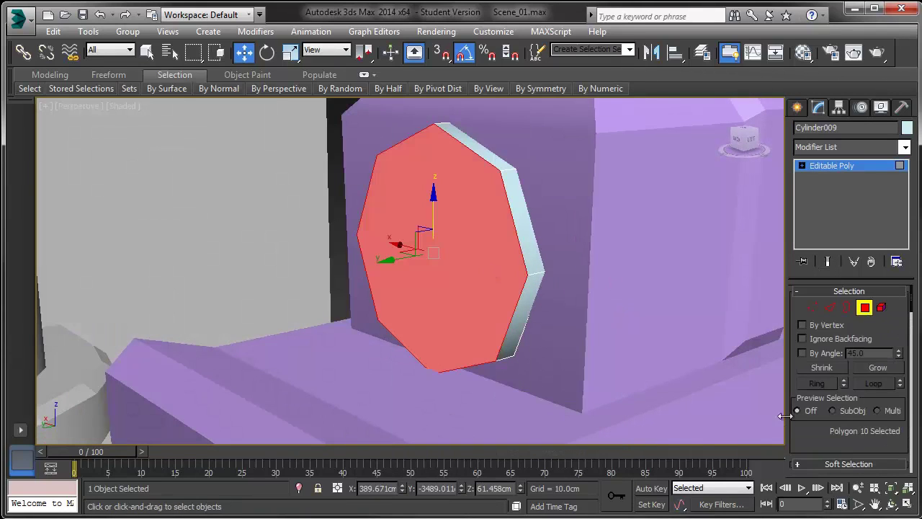
scroll(806, 403, "down", 5)
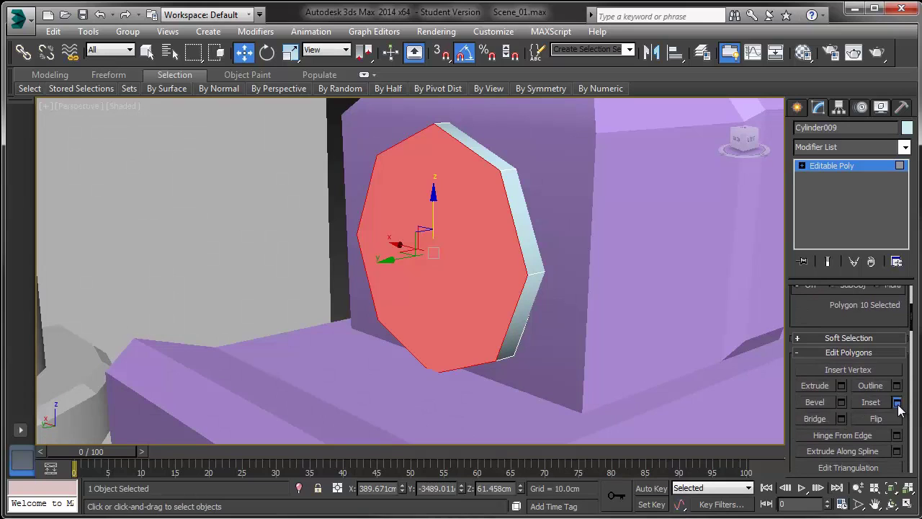
left_click(896, 404)
left_click_drag(422, 300, 419, 281)
left_click(417, 320)
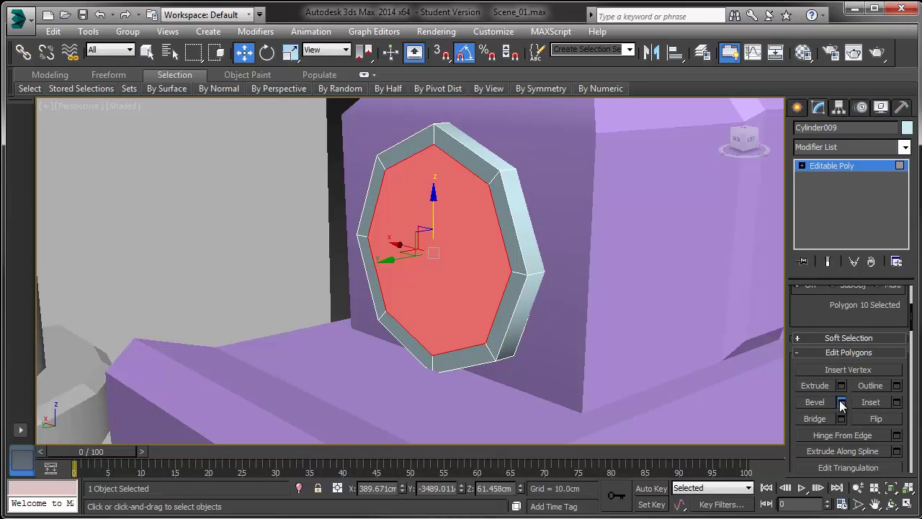
- Delete the cylinder's inset front polygon and its back cap polygon to leave an open ring
left_click(841, 402)
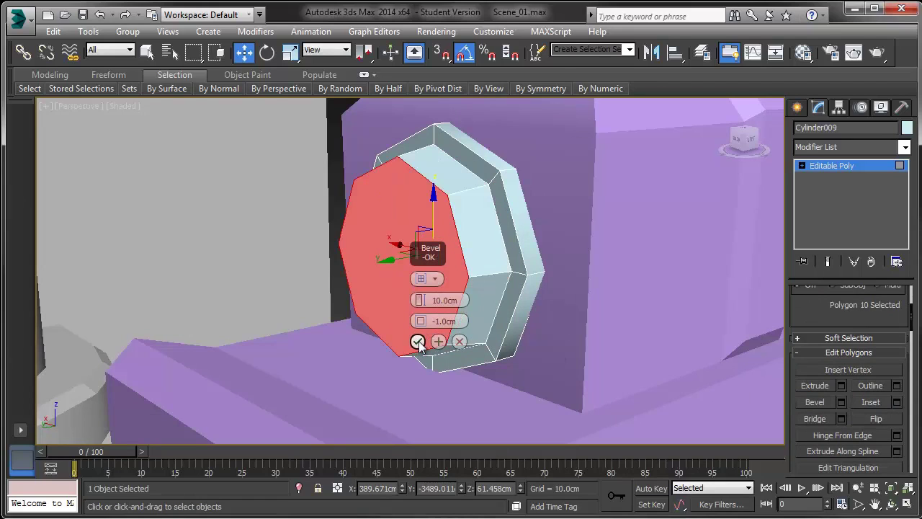
left_click(459, 341)
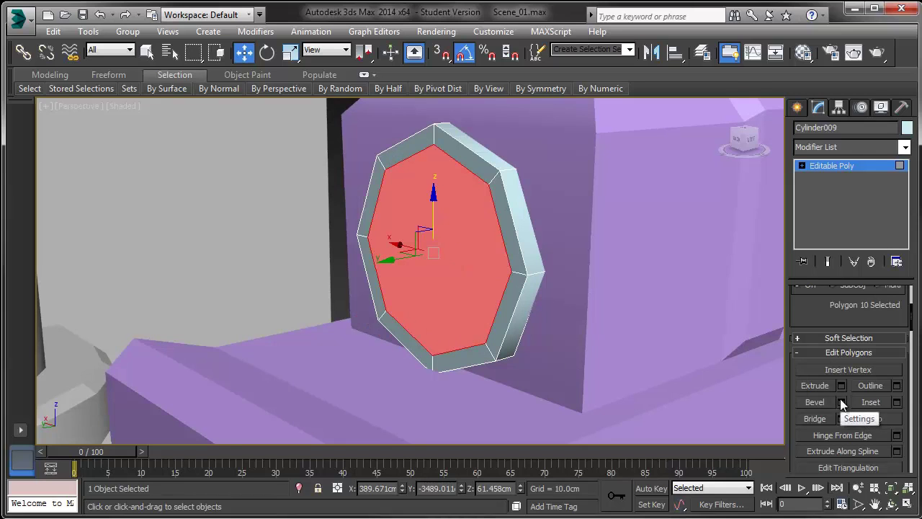
key("Delete")
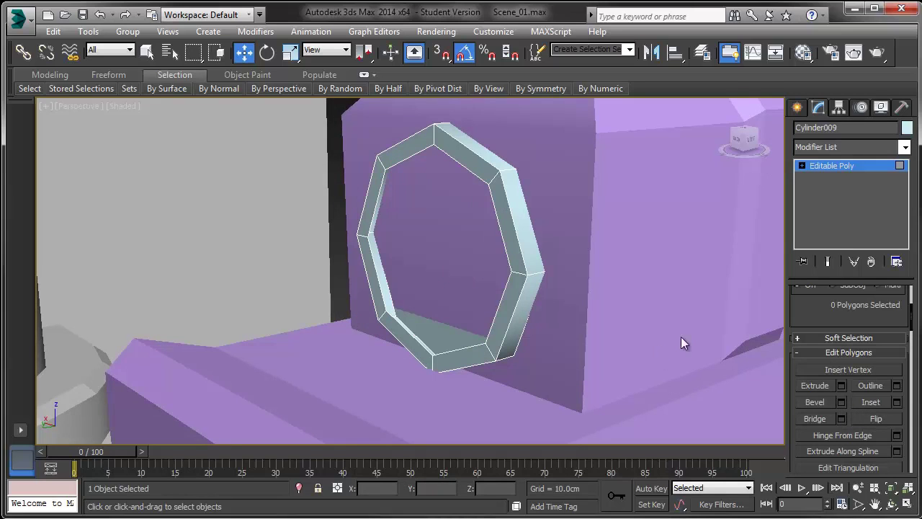
left_click(893, 167)
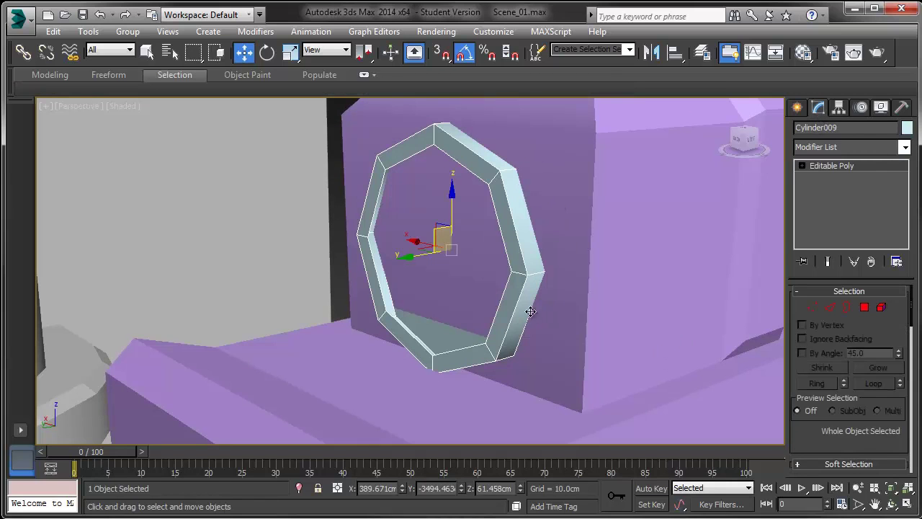
left_click(864, 307)
left_click(468, 332)
key("Delete")
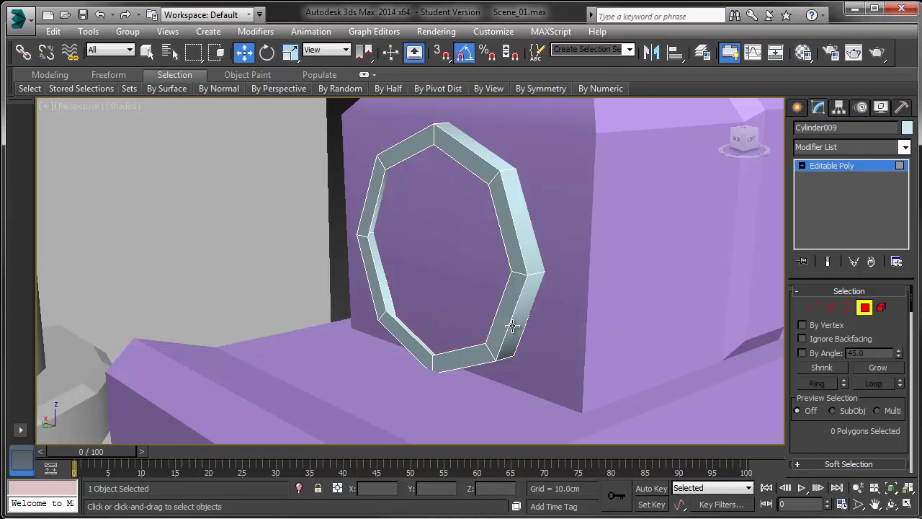
left_click(898, 167)
- Create a sphere and align its pivot point to the octagonal ring's pivot on X, Y and Z
left_click(801, 113)
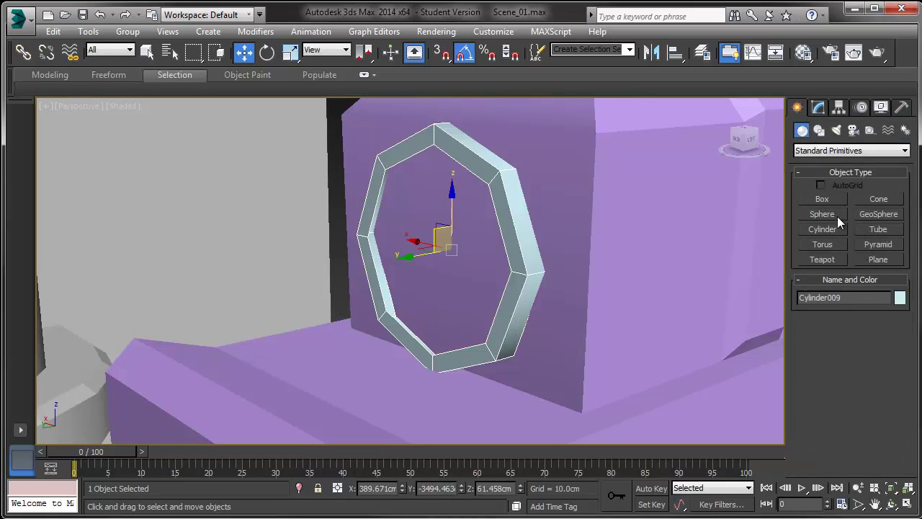
left_click(835, 216)
left_click_drag(509, 351, 543, 438)
right_click(497, 266)
left_click(674, 52)
left_click(516, 196)
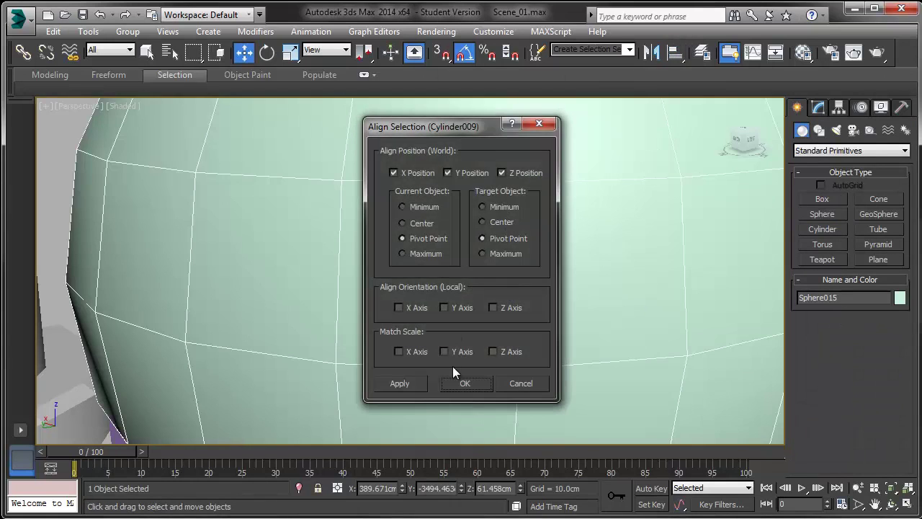
left_click(463, 383)
- Rotate the sphere -90 degrees about X and scale it down uniformly to about 31% to fit inside the octagonal ring
scroll(436, 247, "down", 5)
key("r")
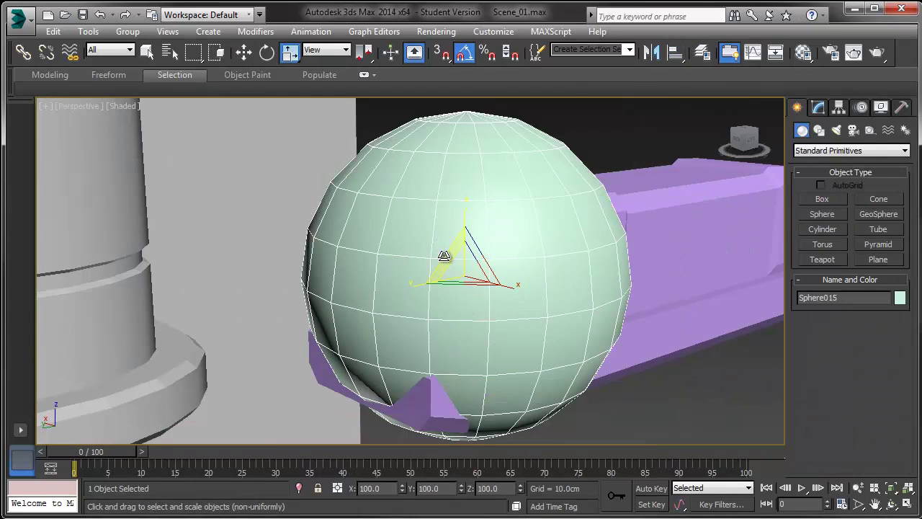
key("e")
left_click_drag(435, 252, 423, 316)
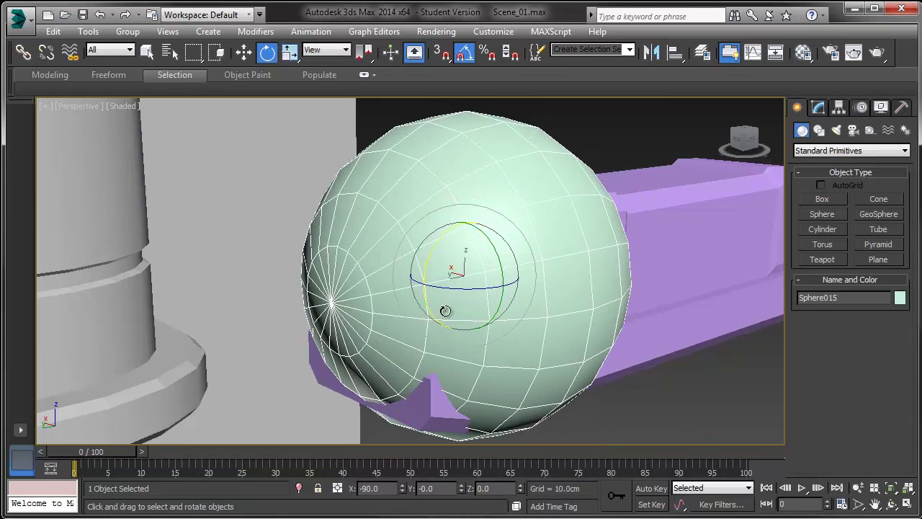
key("r")
left_click_drag(465, 272, 416, 435)
key("w")
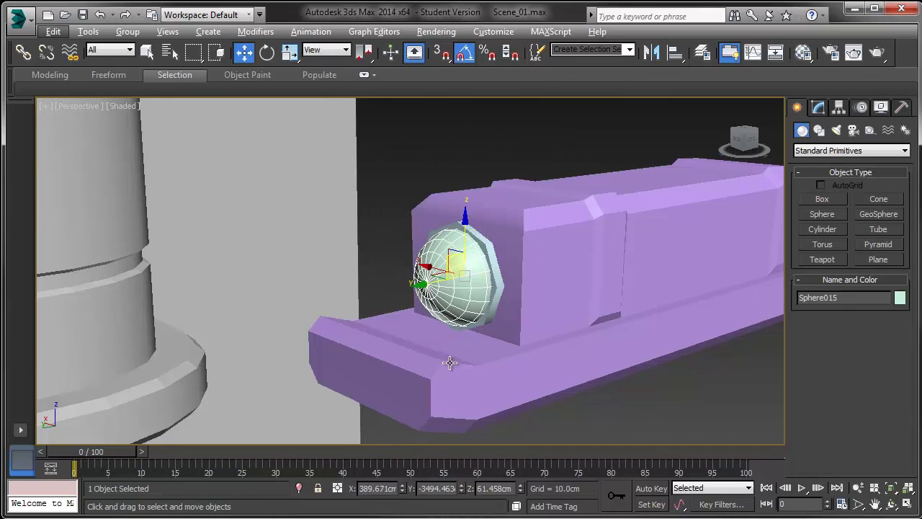
- Reduce the sphere to 8 segments and convert it to an editable poly
key("z")
left_click(818, 106)
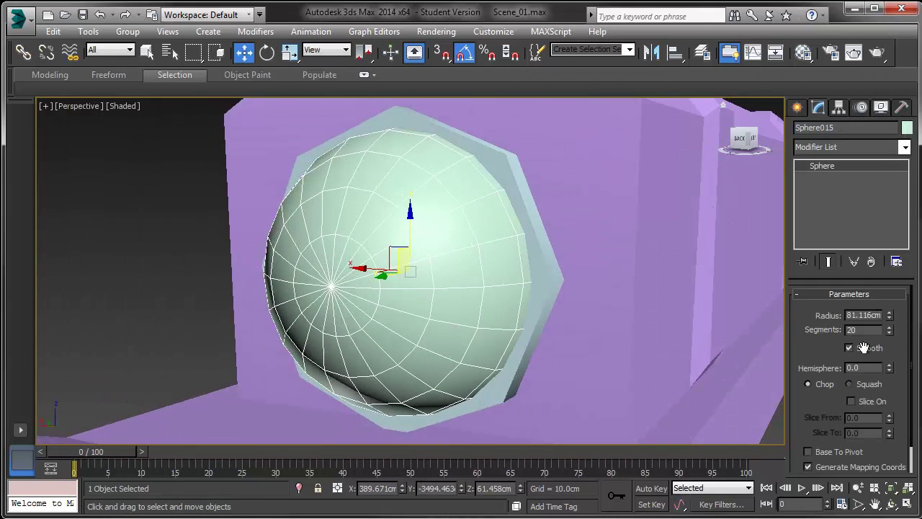
left_click_drag(891, 333, 887, 335)
right_click(458, 302)
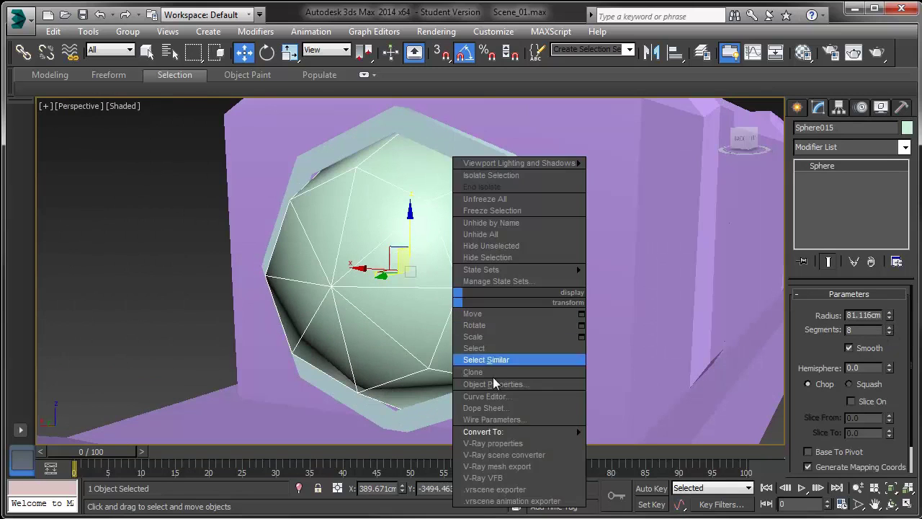
mouse_move(497, 430)
left_click(613, 443)
left_click(865, 310)
middle_click_drag(749, 296, 565, 274, "alt")
left_click(477, 238)
left_click(472, 291, "shift")
left_click(768, 301)
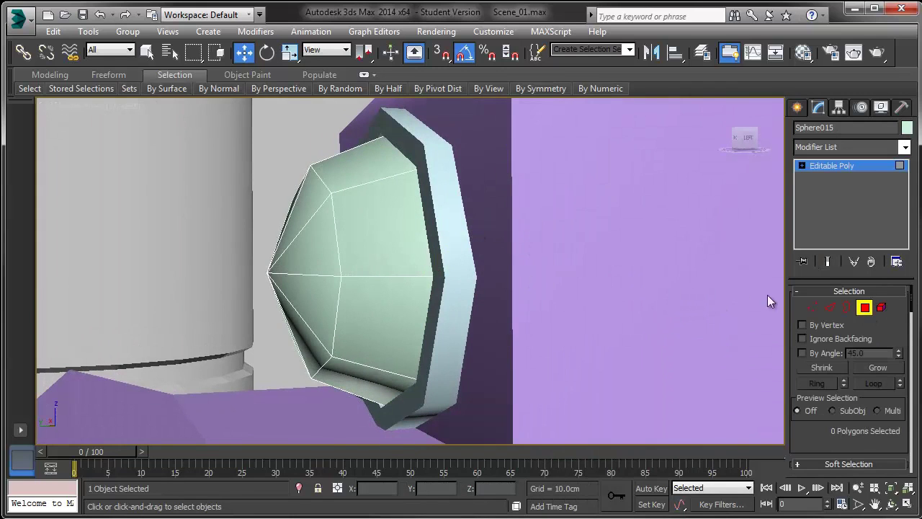
left_click(880, 308)
left_click(326, 260)
left_click(326, 268, "alt")
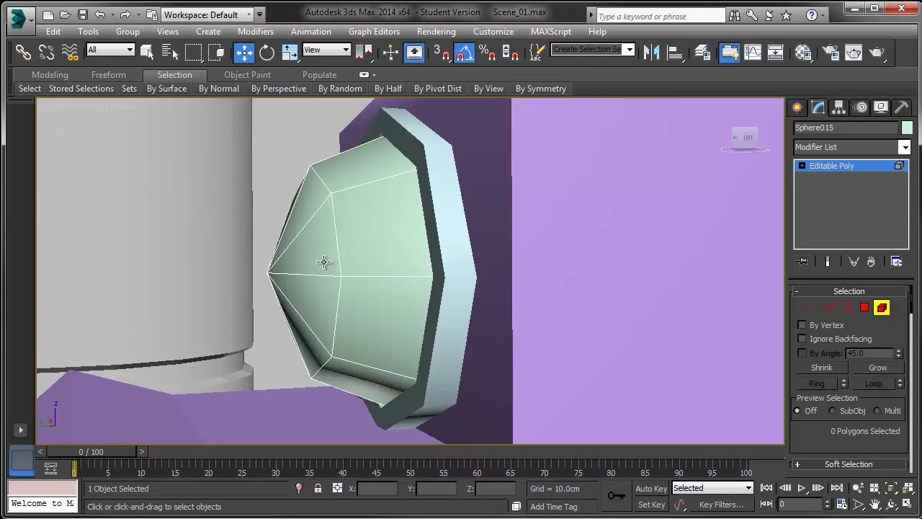
left_click(898, 165)
- Flatten the sphere to about 23.4% along its depth and widen it to about 35.4% on the other two axes
middle_click_drag(488, 175, 405, 196, "alt")
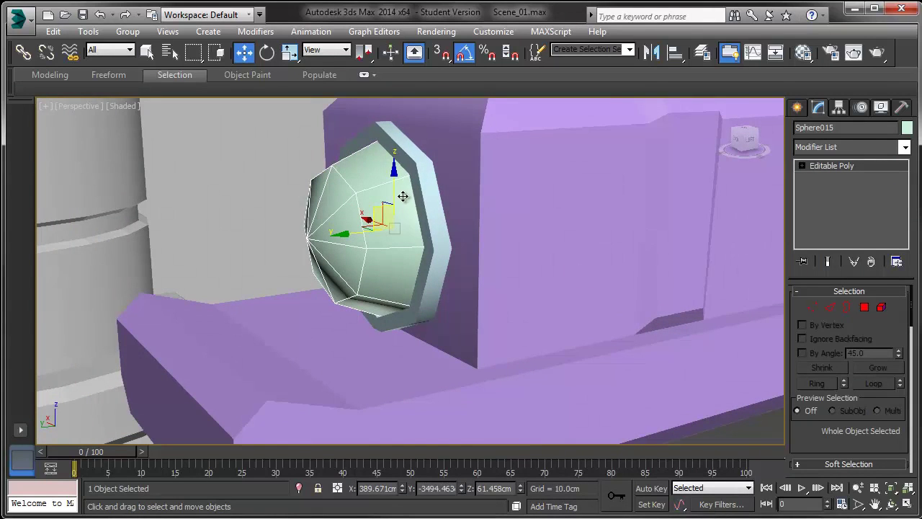
key("r")
left_click_drag(332, 239, 347, 238)
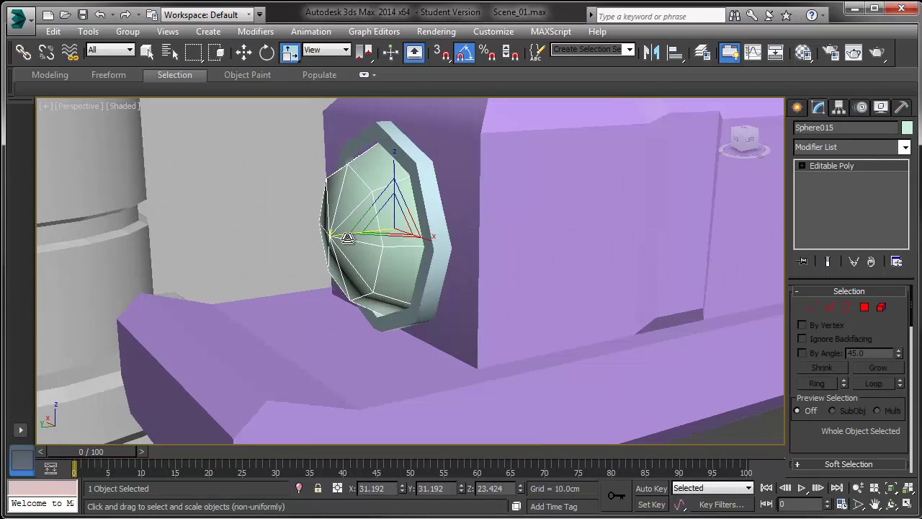
left_click_drag(403, 214, 407, 209)
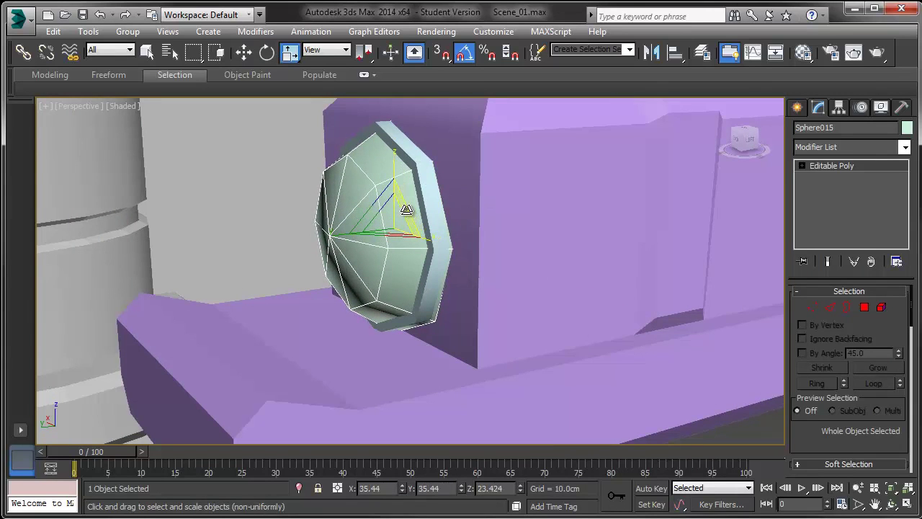
- Assign a plain grey default material to the purple body, the sphere and the octagonal ring
scroll(392, 223, "down", 5)
left_click(494, 309)
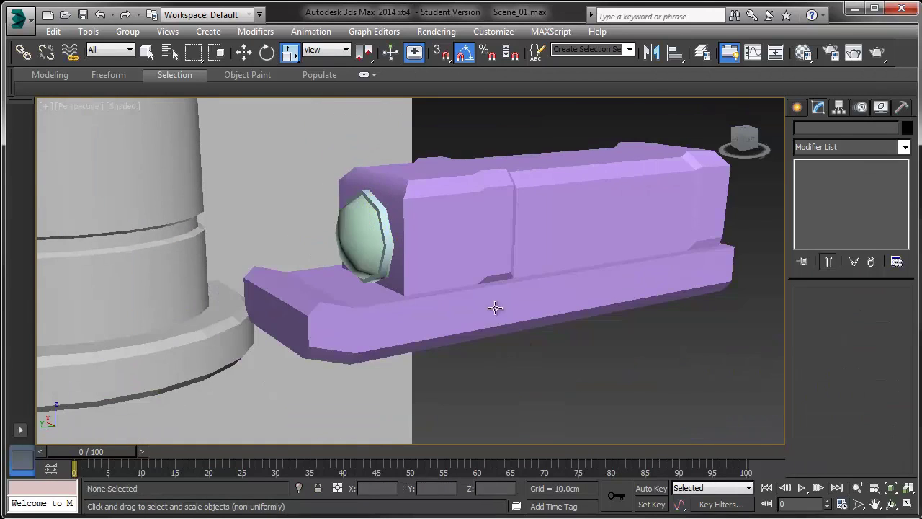
left_click(487, 303)
key("m")
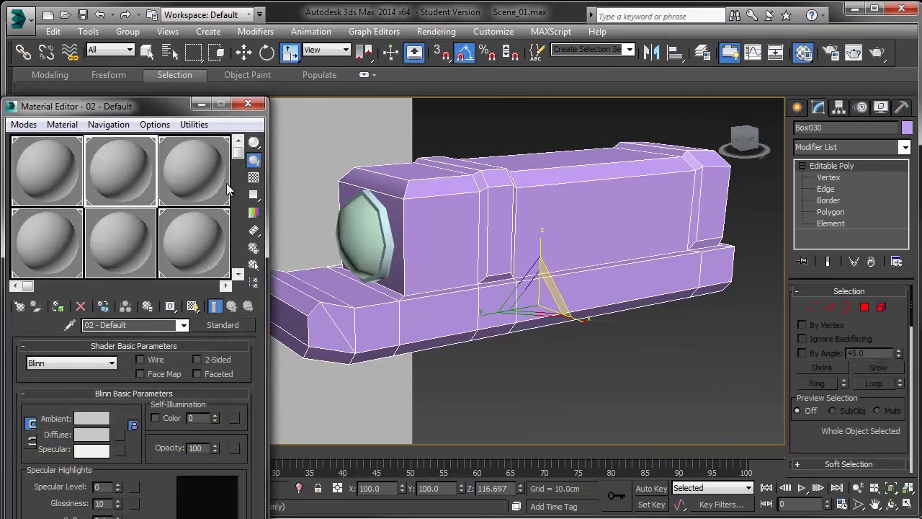
left_click_drag(217, 186, 438, 250)
left_click_drag(189, 167, 360, 230)
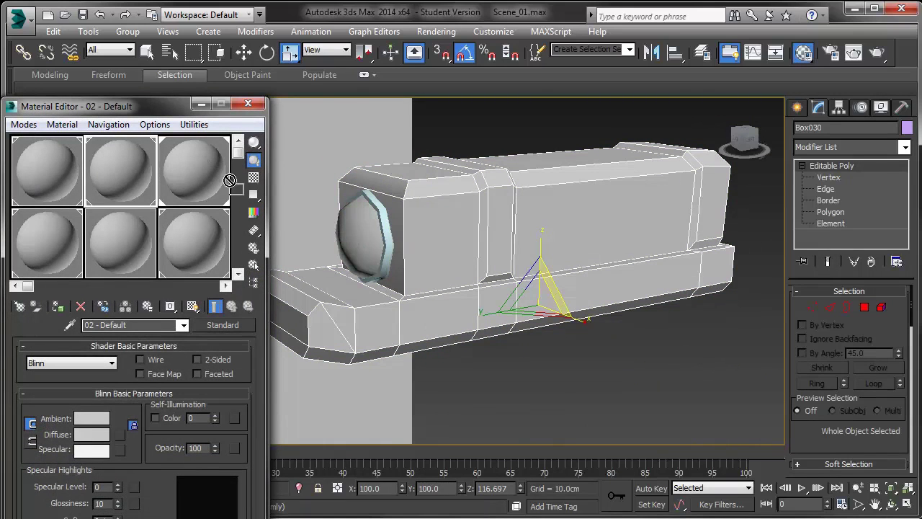
left_click(247, 103)
left_click(484, 149)
- Create a small flat box beside the prop
scroll(484, 148, "down", 6)
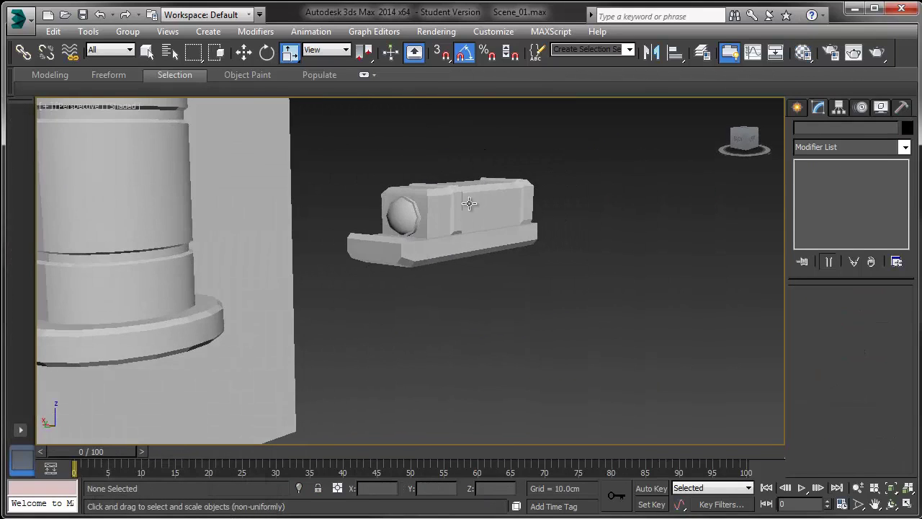
scroll(469, 204, "down", 3)
middle_click_drag(469, 204, 433, 229, "alt")
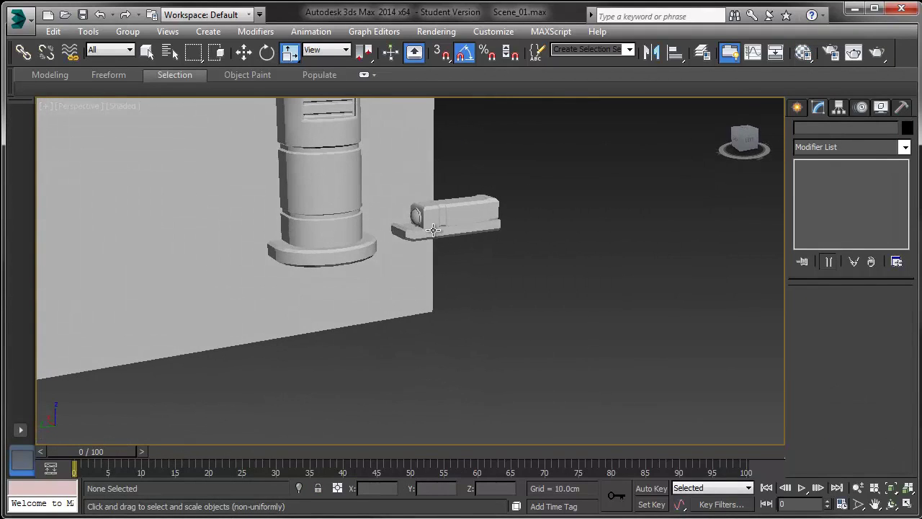
left_click(435, 229)
scroll(435, 229, "up", 2)
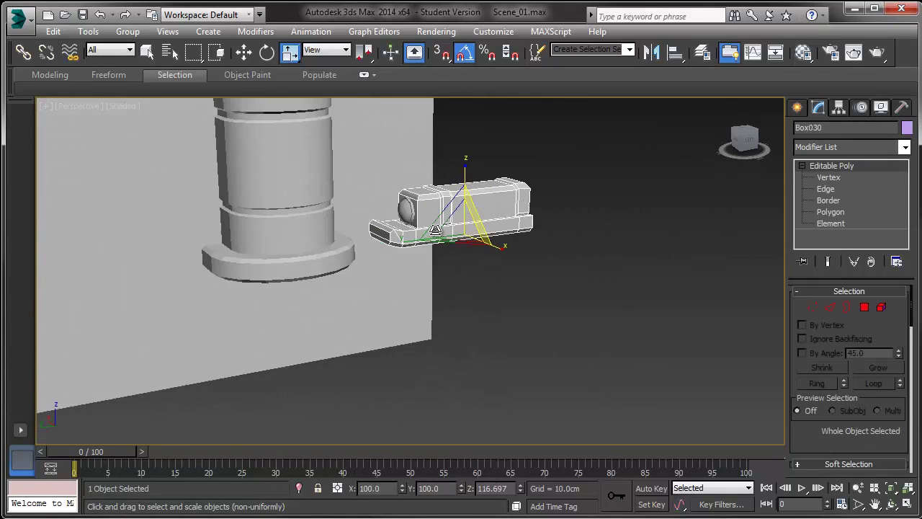
left_click(797, 106)
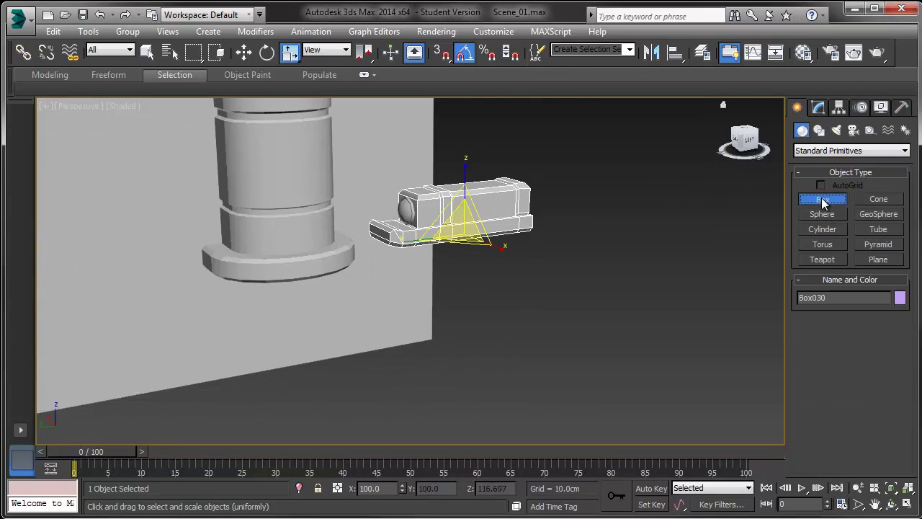
left_click(823, 200)
left_click_drag(520, 319, 519, 319)
key("w")
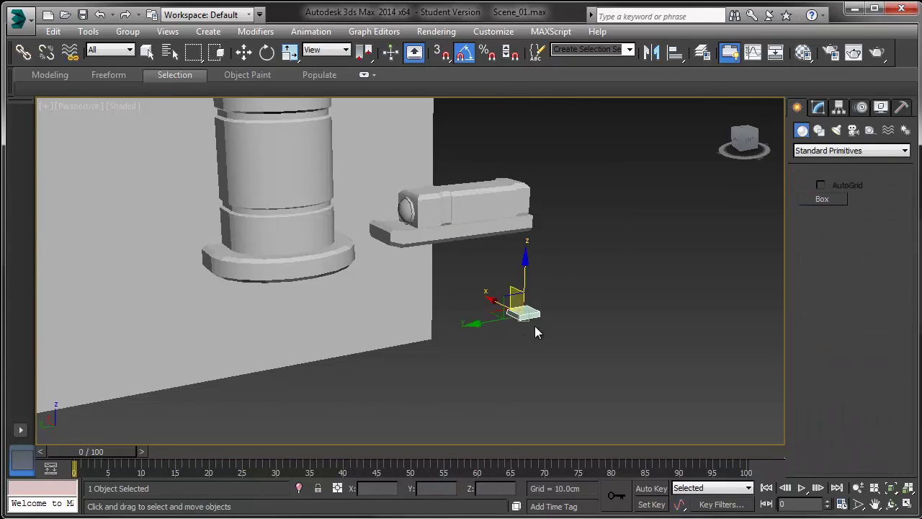
- Move the small box towards the prop and align it to the prop's body
left_click_drag(520, 282, 424, 191)
scroll(432, 199, "up", 5)
left_click(672, 53)
left_click(565, 214)
left_click(465, 383)
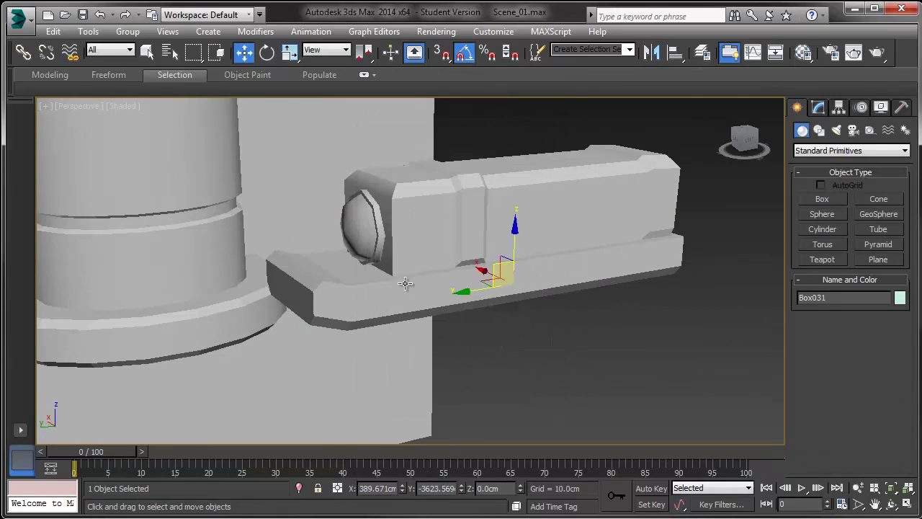
- Place the small box on top of the upper block near its rear end and rescale it into a thinner plate
left_click_drag(540, 146, 548, 142)
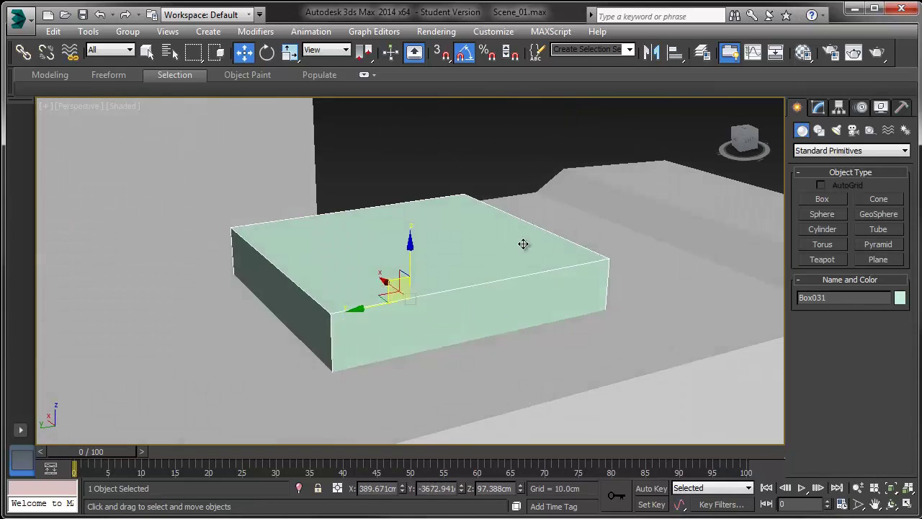
key("r")
left_click_drag(417, 300, 429, 289)
key("w")
scroll(458, 277, "down", 3)
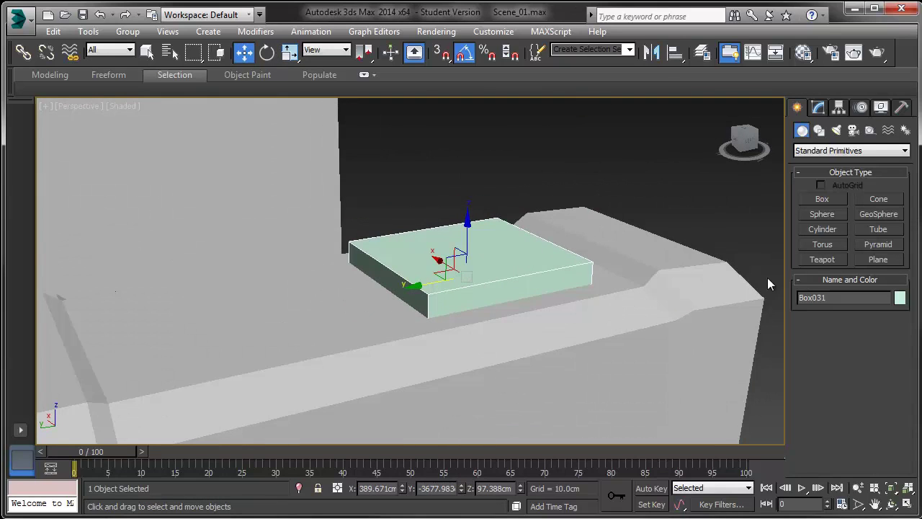
- Create an eight-sided cylinder about 9.4 cm in radius and 125 cm high, and align it to the small plate
left_click(826, 229)
left_click_drag(681, 212, 690, 214)
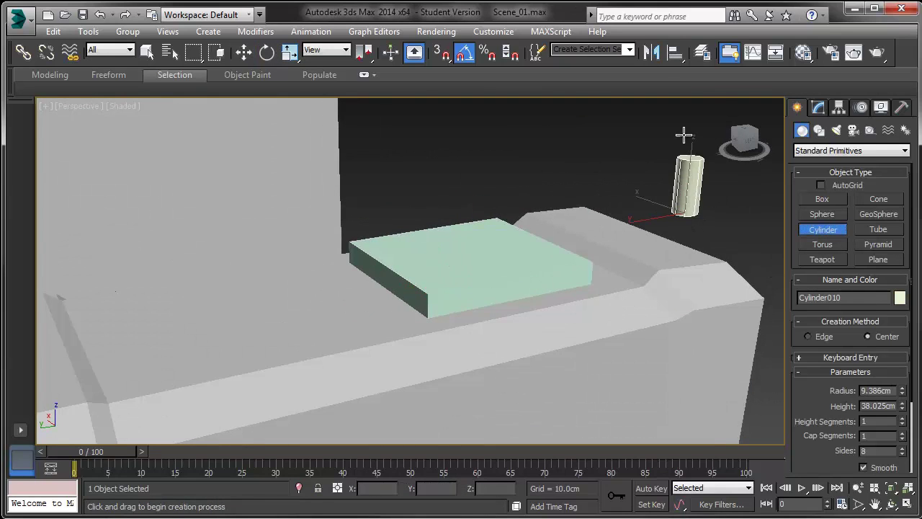
key("w")
left_click(675, 56)
left_click(471, 248)
left_click(466, 384)
- Seat the cylinder upright on the plate and stretch it to about 129% along Z
scroll(475, 309, "down", 8)
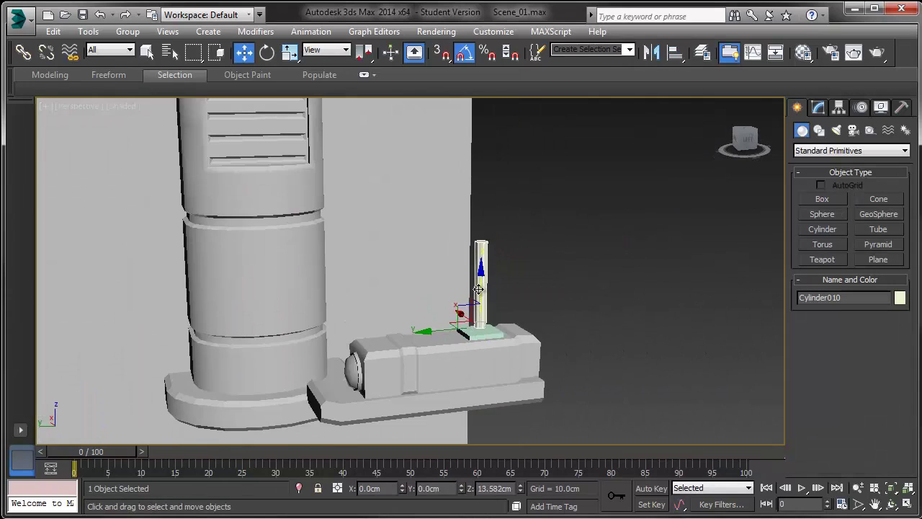
key("e")
key("r")
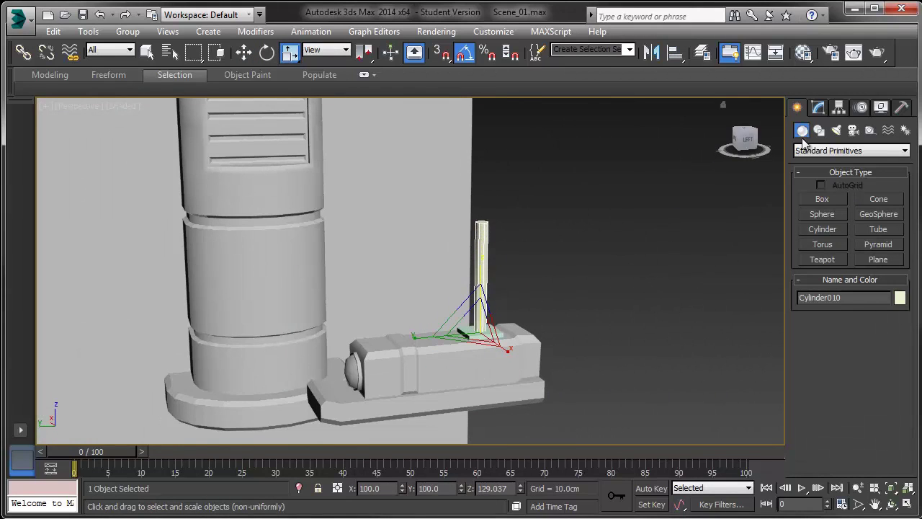
- Convert the upright cylinder to an editable poly
left_click(819, 107)
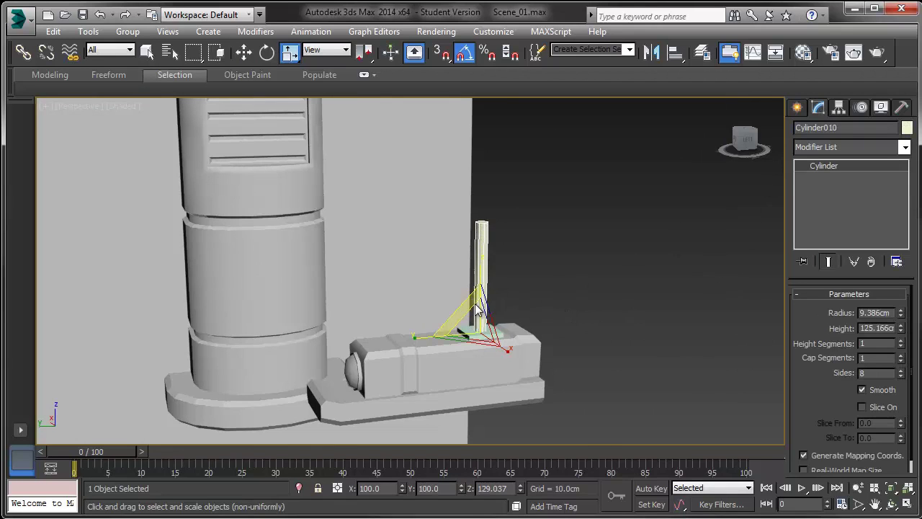
right_click(605, 298)
mouse_move(513, 436)
left_click(627, 445)
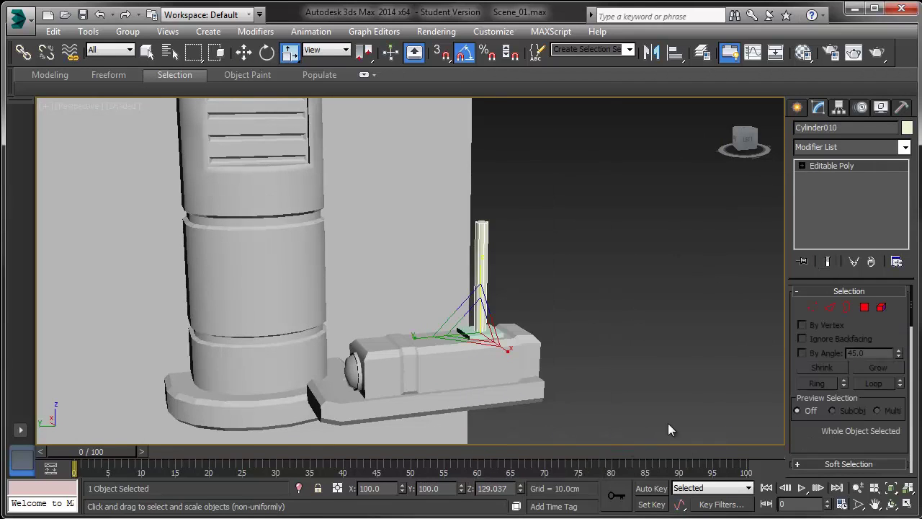
left_click(864, 309)
left_click_drag(293, 448, 294, 446)
left_click(578, 275)
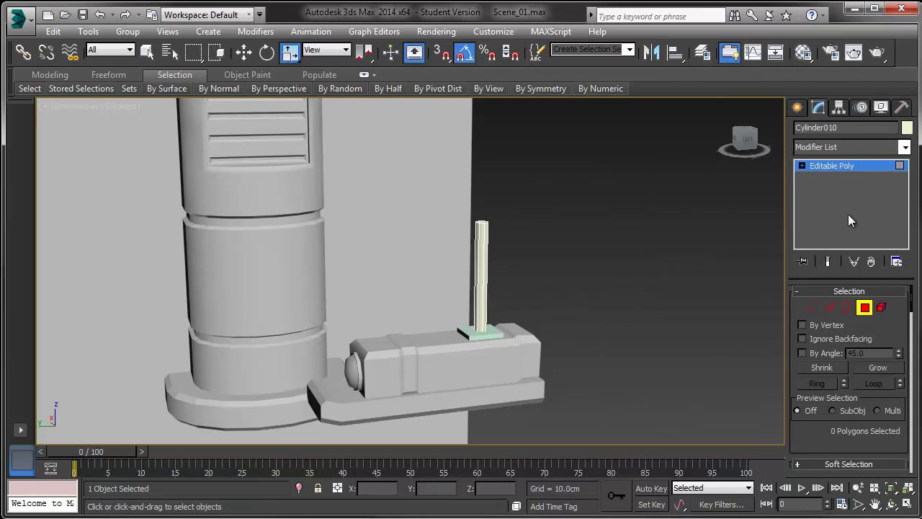
left_click(897, 168)
left_click(675, 226)
- Clone the upright cylinder upward as one independent copy
left_click(481, 264)
key("w")
middle_click_drag(483, 270, 472, 314, "alt")
left_click_drag(465, 316, 458, 239, "shift")
left_click(483, 328)
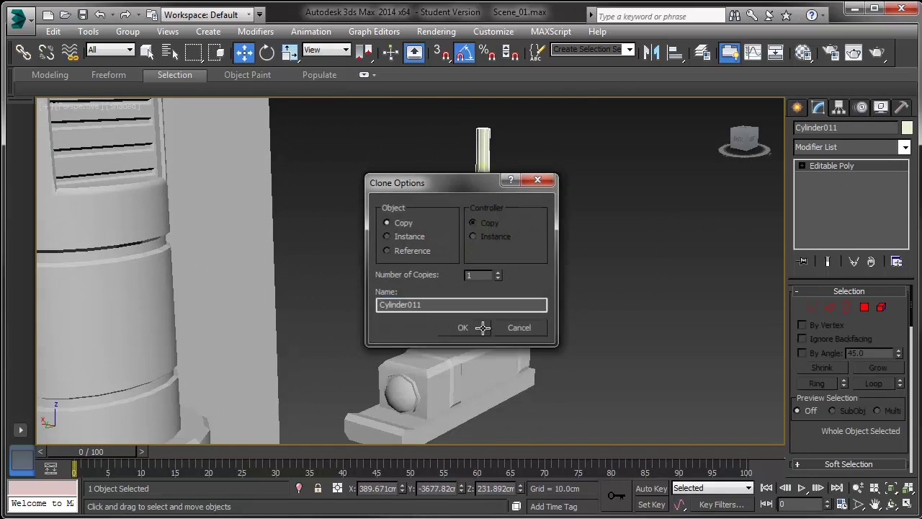
- Tilt the copied cylinder diagonally towards the prop's front and position its lower end against the top of the upright post
key("z")
scroll(426, 266, "down", 2)
key("e")
mouse_move(389, 266)
left_mouse_down()
mouse_move(373, 288)
mouse_move(382, 275)
mouse_move(373, 277)
mouse_move(414, 288)
left_mouse_up()
key("w")
scroll(380, 295, "up", 5)
middle_click_drag(410, 294, 443, 288, "alt")
left_click_drag(391, 262, 394, 291)
middle_click_drag(409, 296, 504, 240, "alt")
scroll(343, 296, "down", 5)
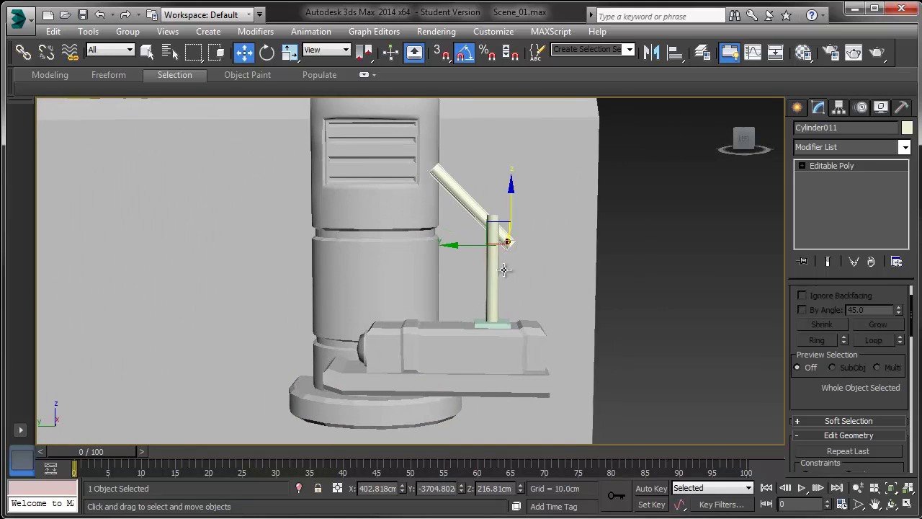
- Shorten the upright post to 64% along Z and lower the tilted cylinder about 55.5 cm to meet its top
middle_click_drag(508, 285, 545, 282, "alt")
left_click(492, 272)
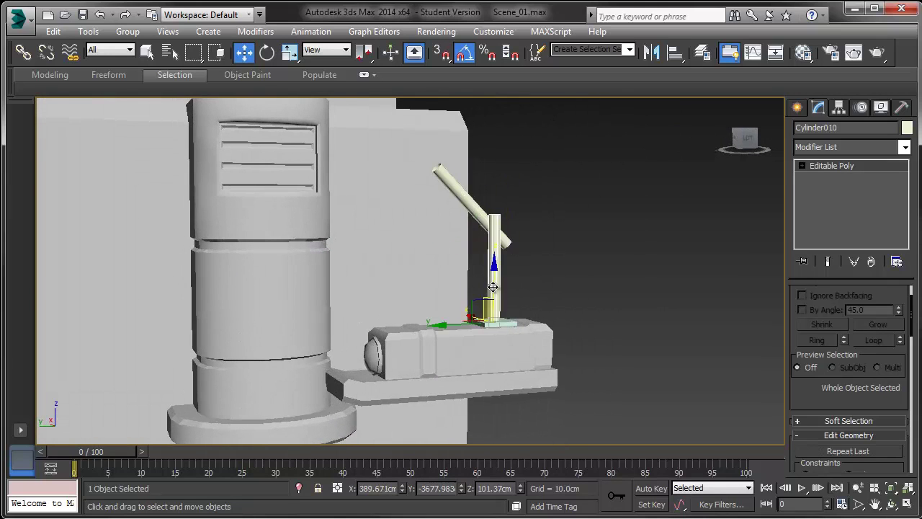
key("r")
left_click_drag(490, 272, 489, 292)
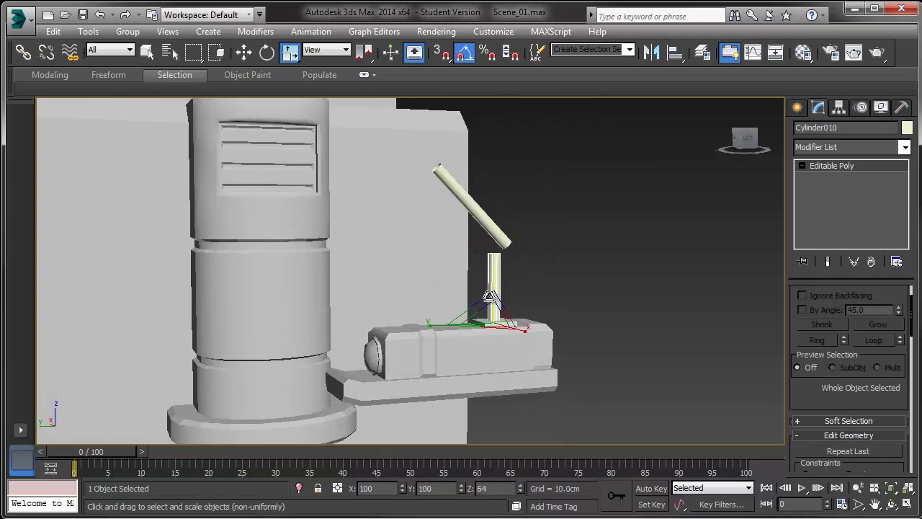
left_click(495, 232)
key("w")
left_click_drag(508, 189, 504, 225)
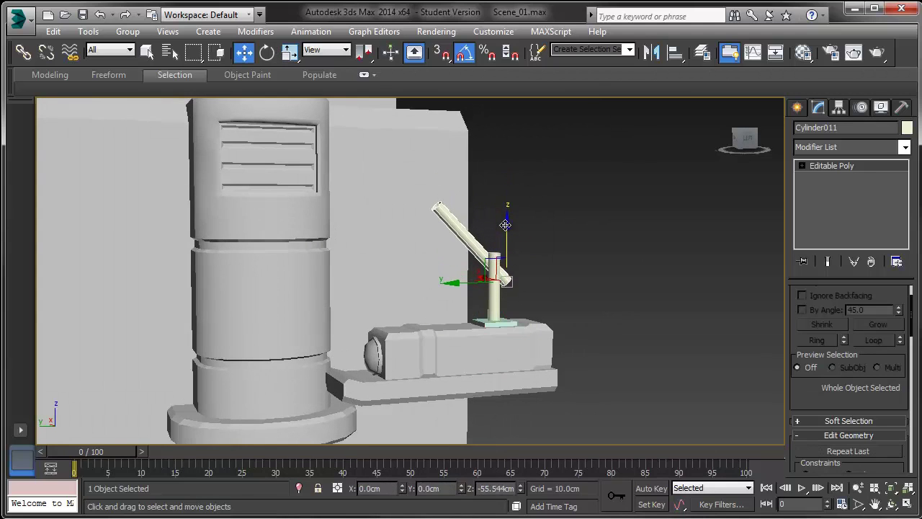
- Create a flat eight-sided cylinder about 42 cm in radius beside the prop
left_click(797, 108)
left_click(826, 230)
middle_click_drag(669, 240, 684, 265, "alt")
mouse_move(628, 287)
left_mouse_down()
mouse_move(635, 298)
mouse_move(629, 292)
left_mouse_up()
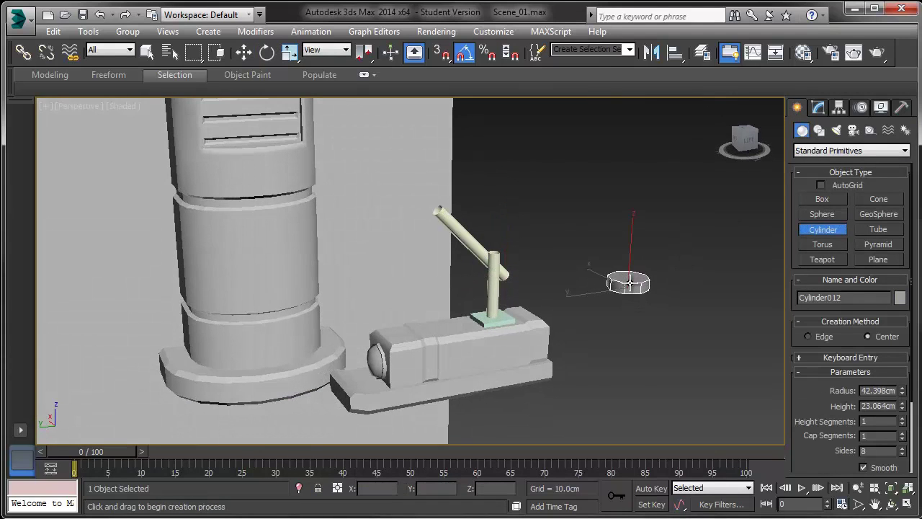
left_click(628, 286)
- Align the flat cylinder to the tilted rod and move it about 110 cm along Y and 105 cm up to the rod's upper end
left_click(675, 51)
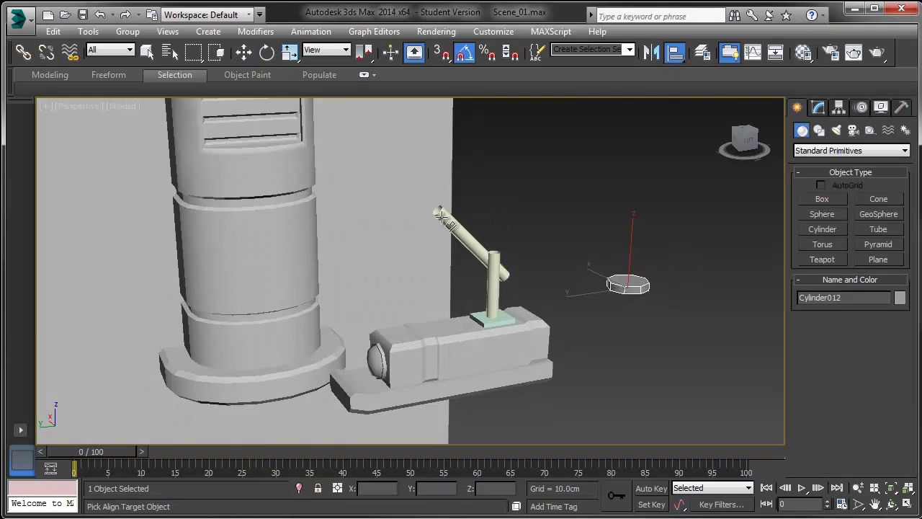
left_click(441, 215)
left_click(479, 379)
middle_click_drag(489, 344, 481, 248, "alt")
left_click_drag(488, 251, 417, 185)
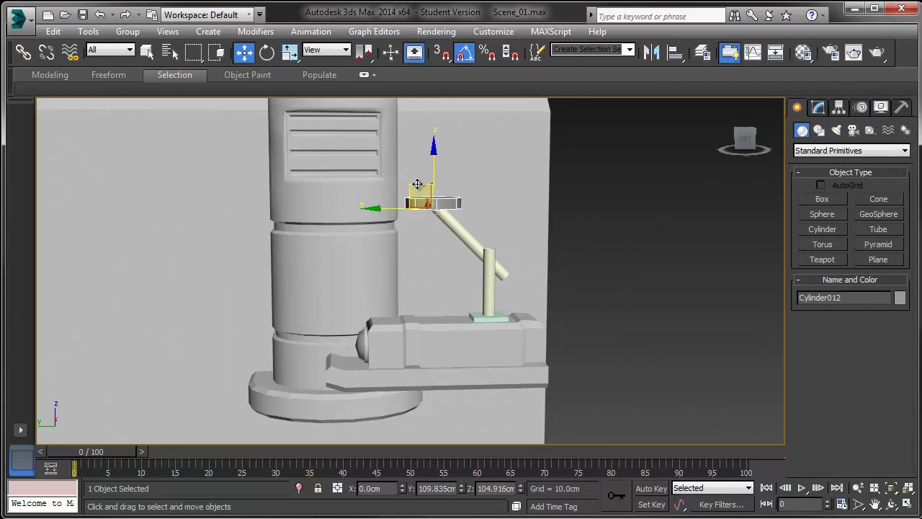
- Rescale the flat disc slightly and move it so it sits centred on the tilted rod's upper end
key("z")
middle_click_drag(417, 185, 498, 158, "alt")
key("e")
key("r")
mouse_move(419, 286)
left_mouse_down()
mouse_move(415, 273)
mouse_move(405, 297)
left_mouse_up()
key("w")
middle_click_drag(405, 297, 409, 253, "alt")
left_click_drag(383, 316, 385, 282)
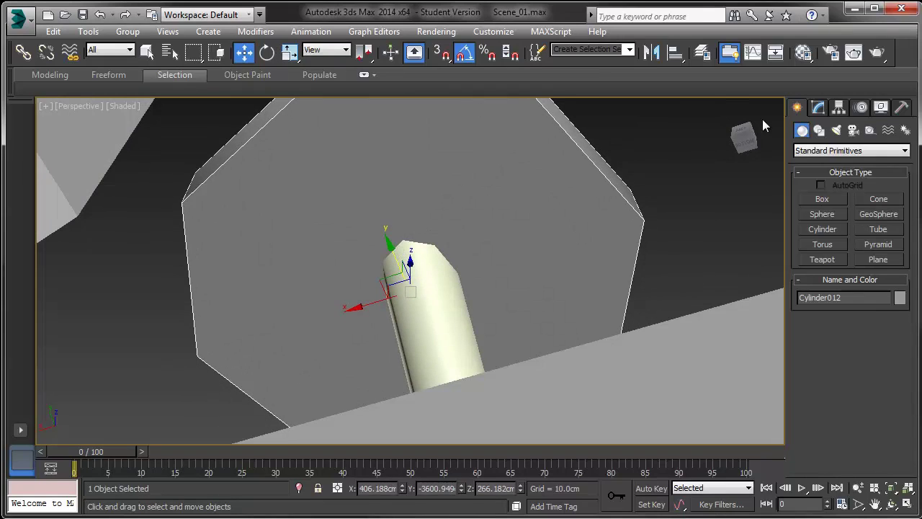
- Convert the disc to an Editable Poly and delete its top and bottom polygons, leaving an open ring
left_click(817, 108)
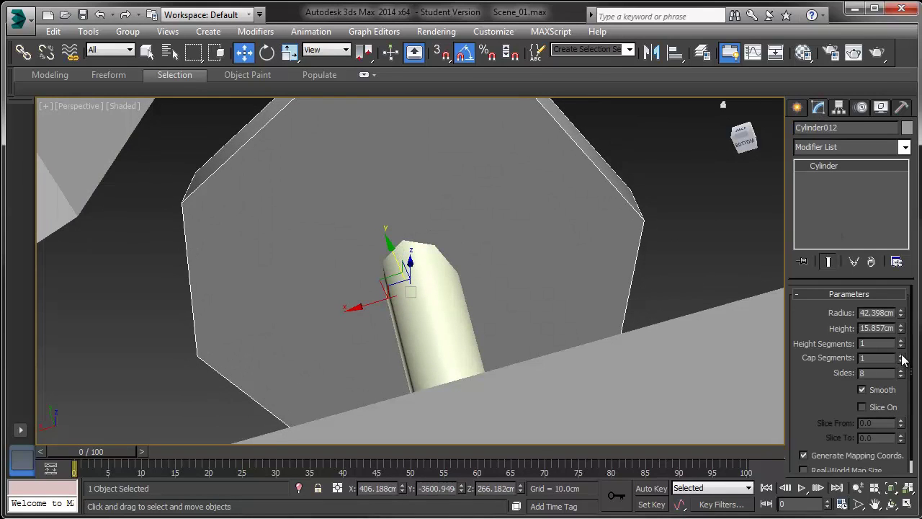
right_click(556, 309)
mouse_move(586, 438)
left_click(749, 450)
left_click(802, 166)
left_click(832, 211)
left_click(576, 263)
middle_click_drag(576, 264, 537, 291, "alt")
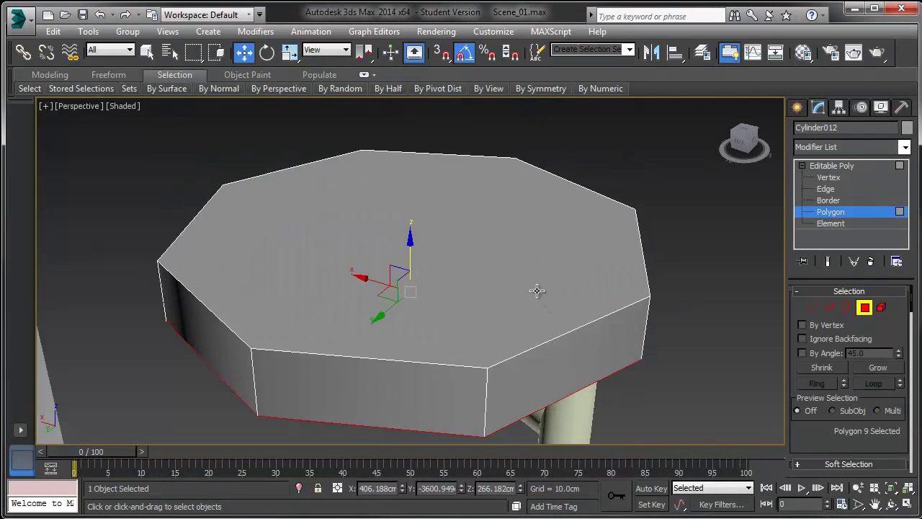
left_click(532, 286, "ctrl")
key("Delete")
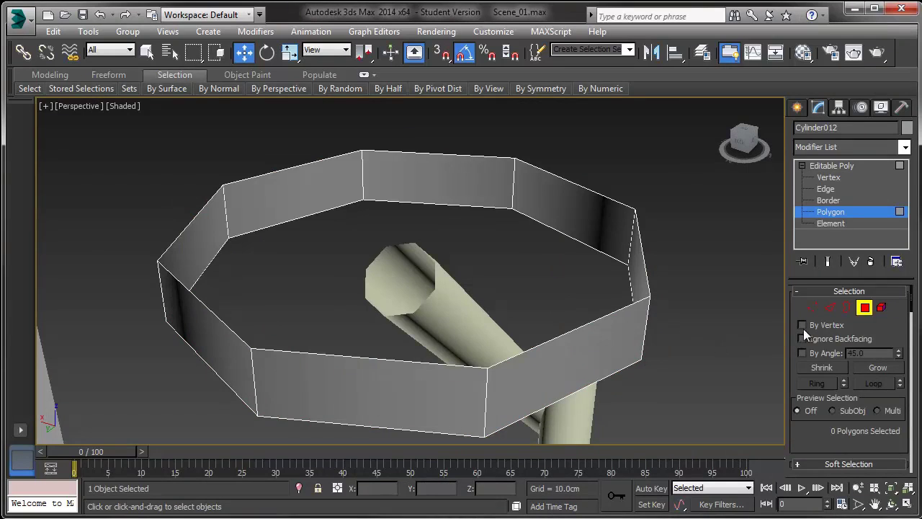
- Extend the ring's lower border inward to a smaller octagonal opening and cap it
left_click(844, 306)
left_click(600, 251)
key("e")
key("r")
left_click_drag(411, 268, 415, 418, "shift")
key("w")
scroll(880, 337, "down", 5)
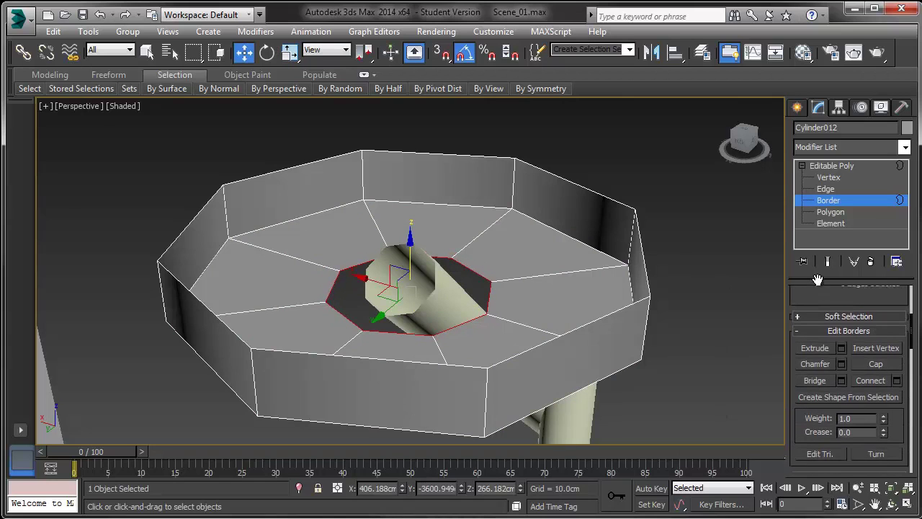
scroll(893, 380, "up", 5)
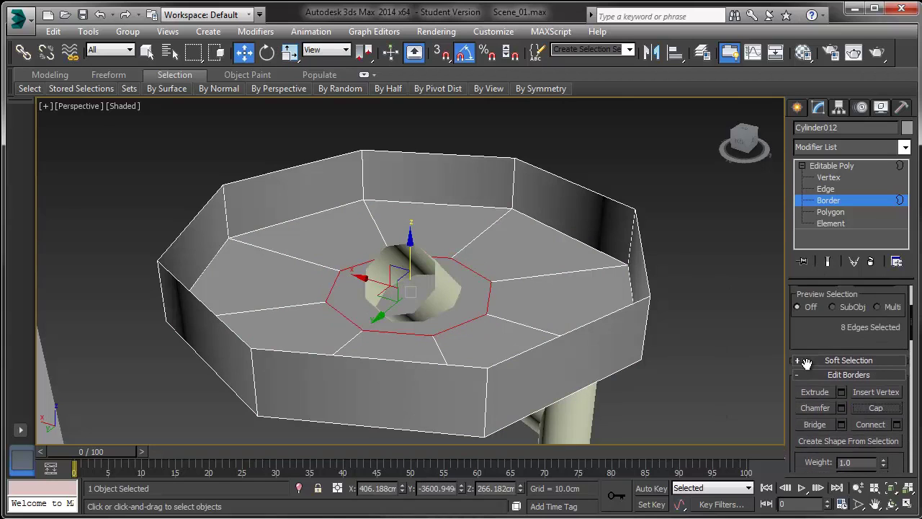
- Collapse the disc's capped centre polygon into a single central point
left_click(866, 312)
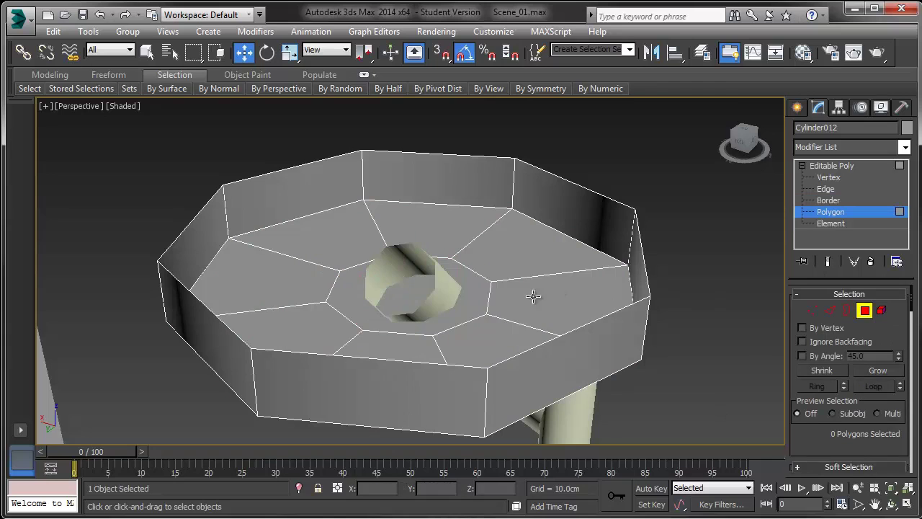
left_click(534, 297)
left_click(443, 296)
scroll(899, 331, "down", 10)
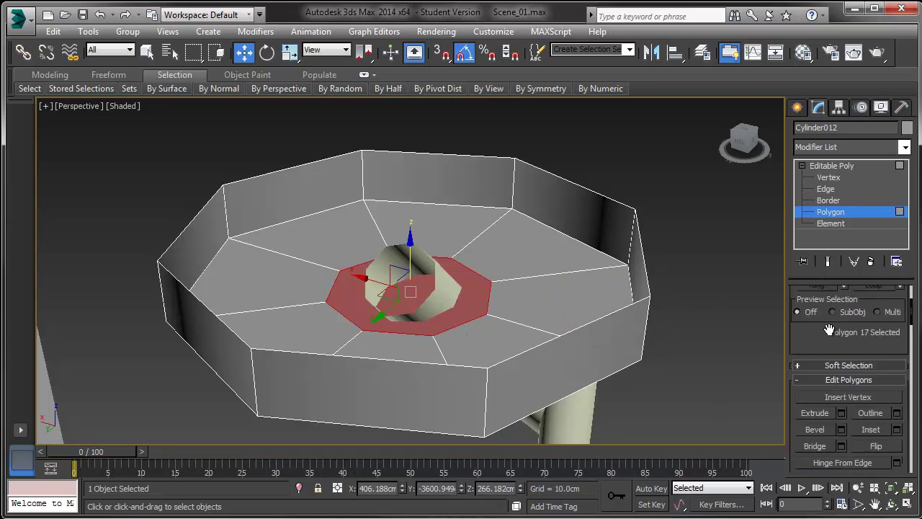
left_click(876, 377)
middle_click_drag(684, 286, 641, 285)
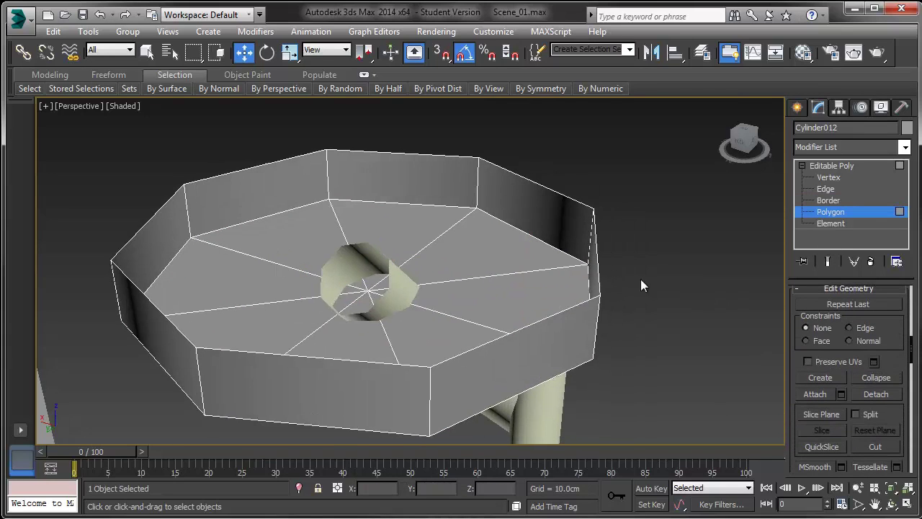
- Finish editing the disc and assign the 02 - Default material to five prop parts, including the disc, rods and mounting plate
left_click(900, 166)
left_click(684, 194)
middle_click_drag(659, 219, 619, 207)
scroll(679, 160, "down", 5)
left_click_drag(616, 209, 471, 371)
key("m")
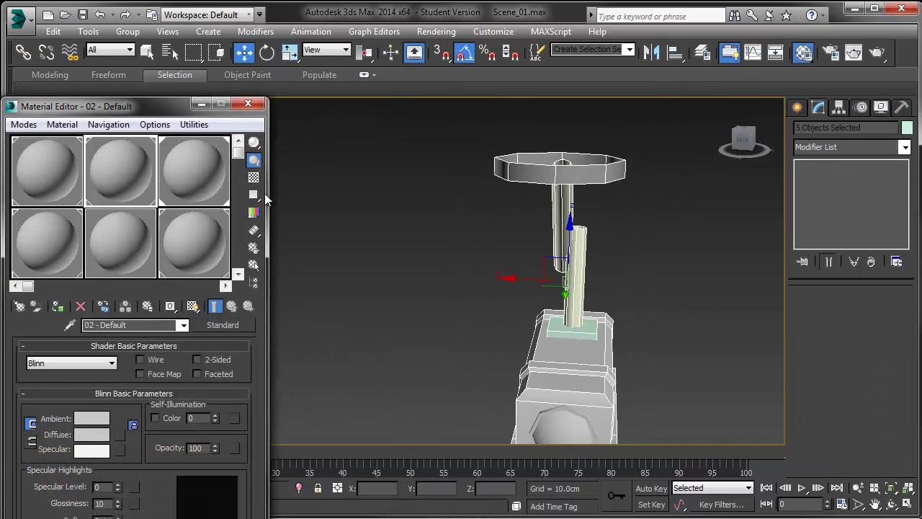
left_click_drag(232, 201, 558, 234)
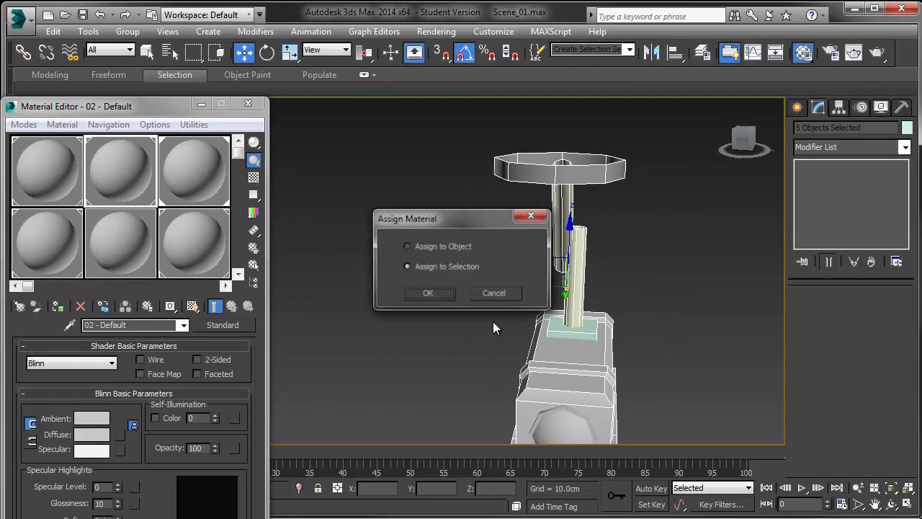
left_click(427, 292)
left_click(449, 317)
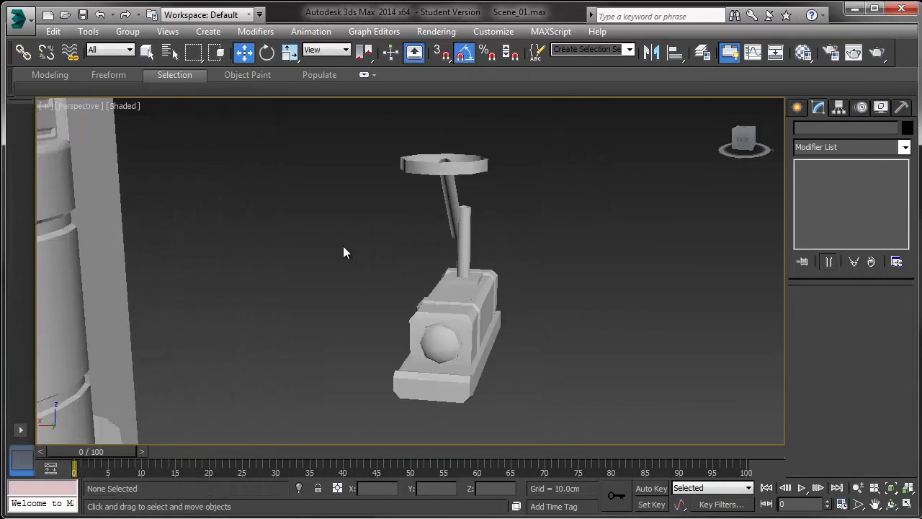
- Scale all seven parts of the prop down together and move them across towards the braced wall under the ceiling ledge
scroll(343, 245, "up", 3)
mouse_move(285, 219)
middle_mouse_down("alt")
mouse_move(252, 221)
mouse_move(273, 227)
middle_mouse_up("alt")
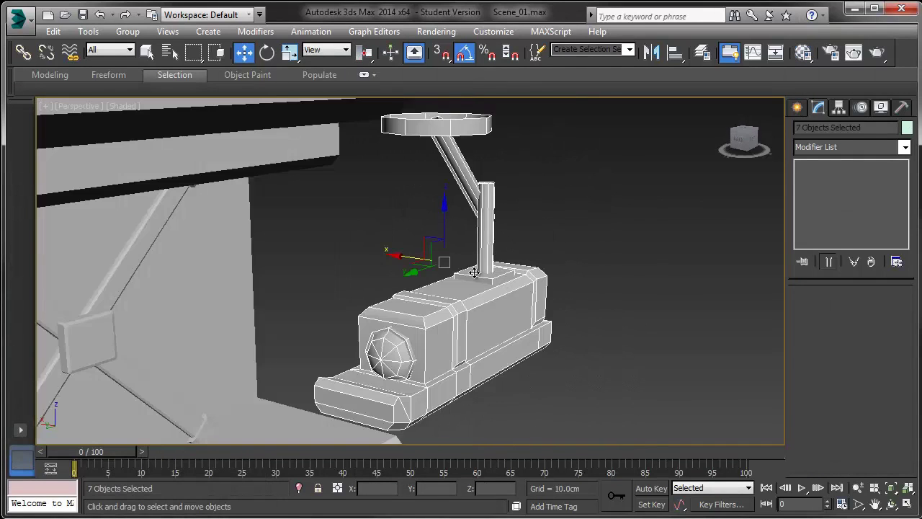
key("r")
left_click_drag(441, 259, 436, 406)
key("w")
left_click_drag(407, 245, 117, 203)
- Fine-tune the prop's scale and height so its disc sits against the underside of the ceiling ledge
key("z")
mouse_move(136, 209)
middle_mouse_down("alt")
mouse_move(191, 195)
mouse_move(158, 178)
mouse_move(129, 203)
middle_mouse_up("alt")
mouse_move(419, 230)
left_mouse_down()
mouse_move(419, 207)
mouse_move(419, 216)
left_mouse_up()
middle_click_drag(367, 269, 347, 274, "alt")
key("e")
key("r")
left_click_drag(410, 270, 412, 250)
key("w")
middle_click_drag(418, 228, 415, 287)
scroll(422, 271, "down", 8)
scroll(422, 272, "down", 3)
key("z")
left_click_drag(416, 283, 416, 290)
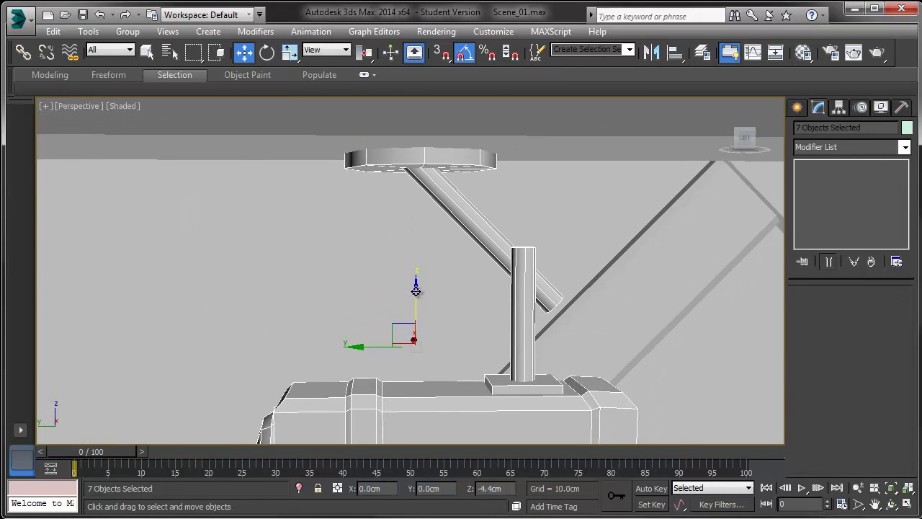
- Move the tilted rod's pivot to its upper end at the ceiling disc, working in the left view
scroll(392, 291, "down", 5)
middle_click_drag(396, 291, 425, 247)
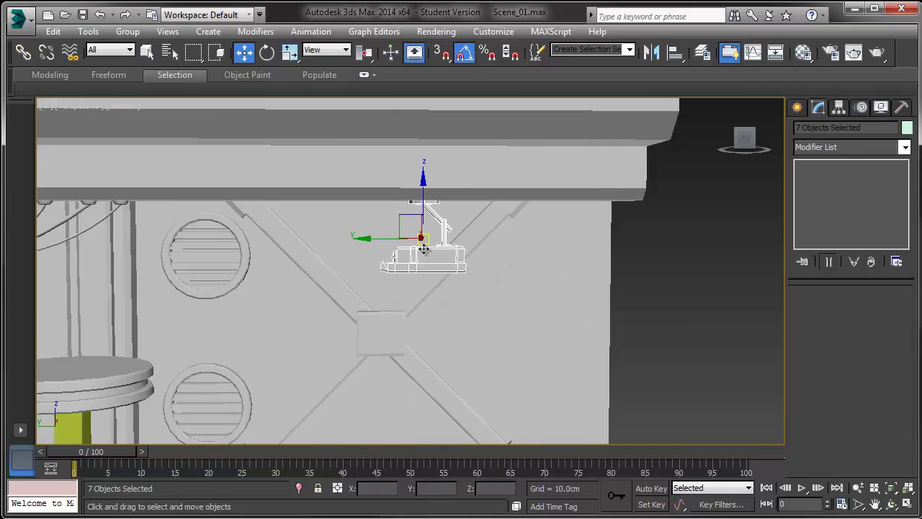
scroll(424, 247, "down", 2)
scroll(413, 257, "up", 8)
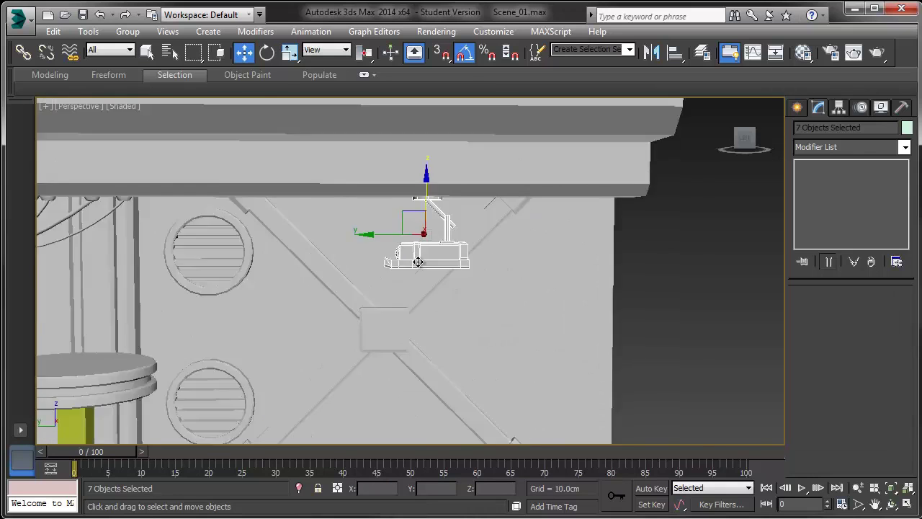
left_click(438, 151)
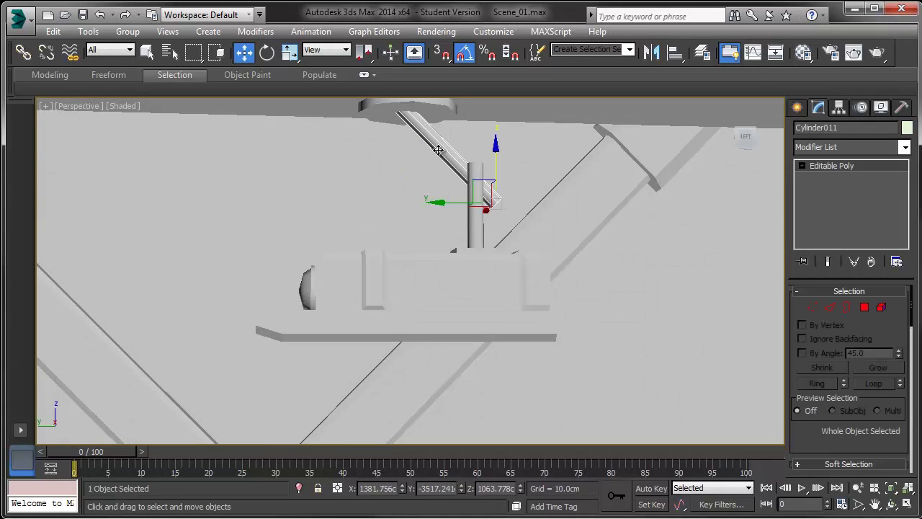
left_click(837, 107)
left_click(850, 198)
middle_click_drag(466, 183, 495, 232)
key("l")
middle_click_drag(438, 201, 401, 148)
key("z")
scroll(418, 190, "down", 3)
middle_click_drag(473, 286, 486, 219)
scroll(504, 230, "down", 2)
left_click_drag(530, 247, 409, 130)
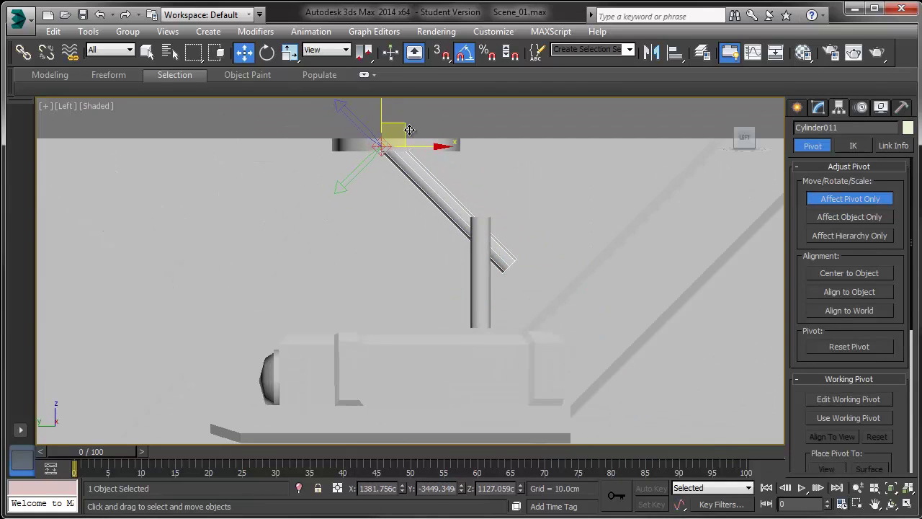
left_click(825, 203)
- Move the upright post's pivot up to the point where it crosses the tilted rod
left_click(480, 249)
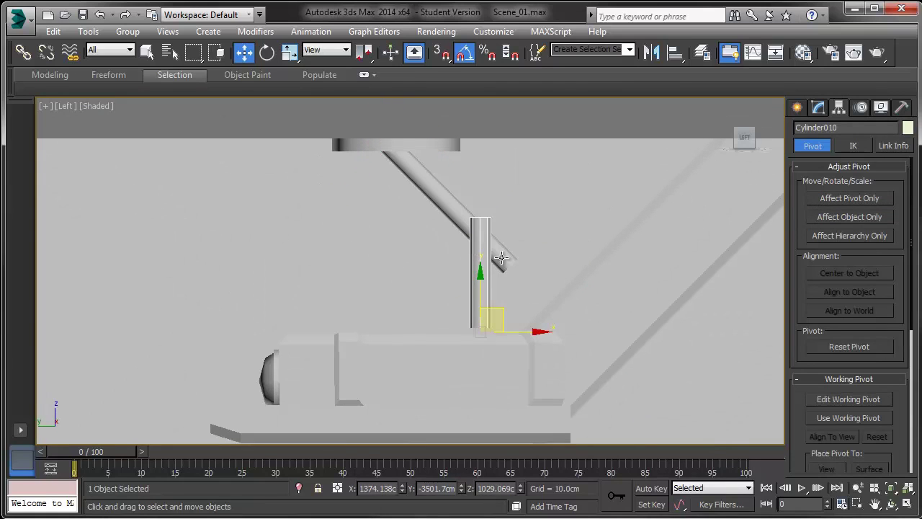
left_click(850, 199)
left_click_drag(502, 311, 504, 217)
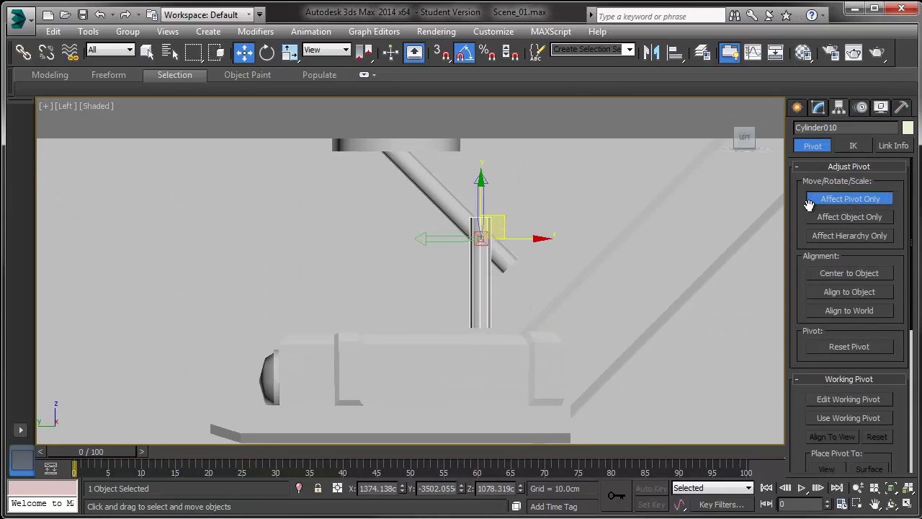
left_click(846, 205)
- Move the prop body's pivot to the top of the body, directly beneath the upright post
left_click(475, 351)
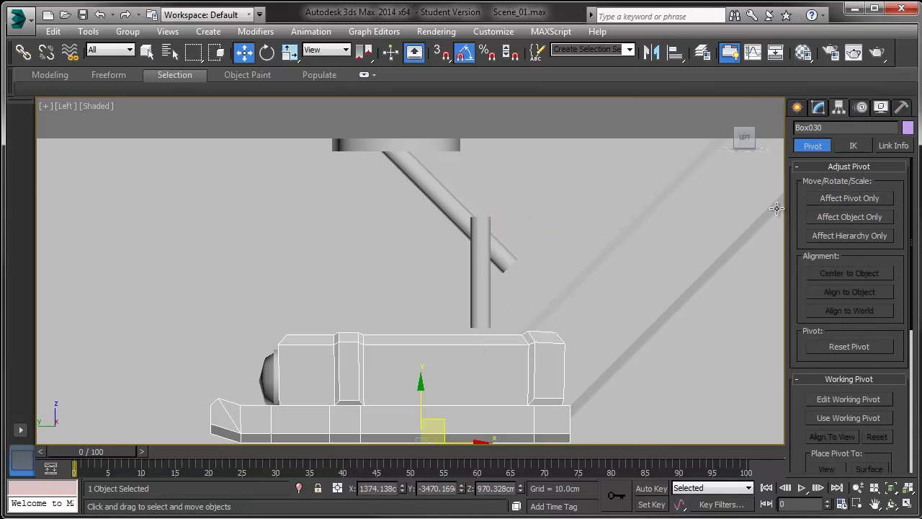
left_click(849, 198)
middle_click_drag(403, 428, 409, 356)
left_click_drag(457, 347, 503, 247)
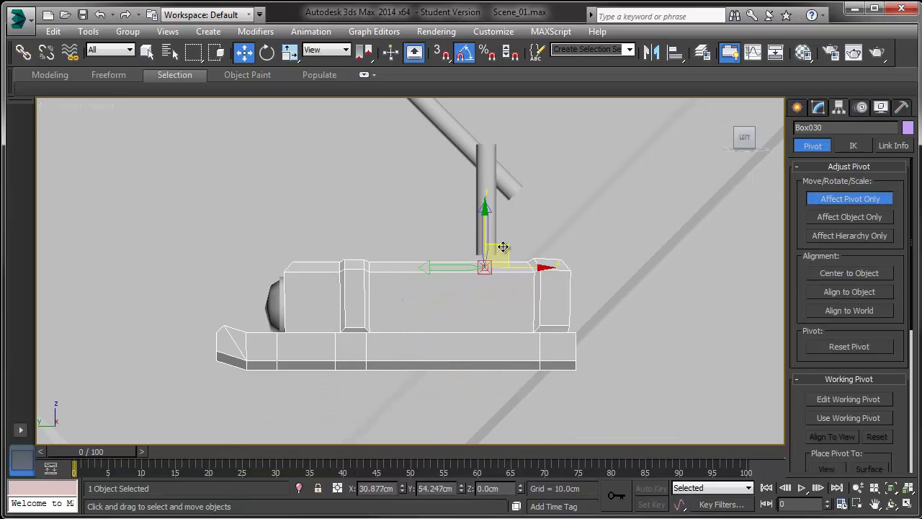
left_click(827, 204)
- Rotate the tilted rod about the ceiling disc to an X rotation of 50°, so it slopes towards the lens side
middle_click_drag(581, 240, 597, 271)
left_click(466, 168)
key("e")
middle_click_drag(445, 139, 450, 202)
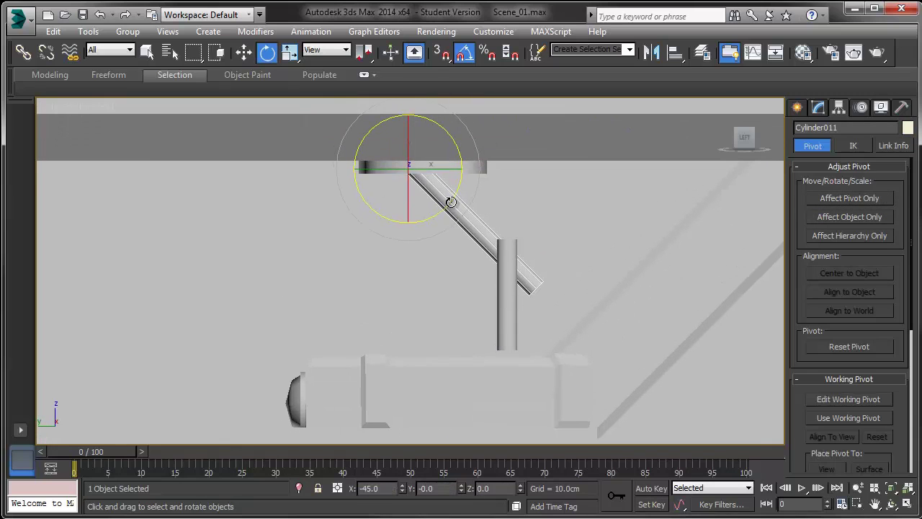
left_click_drag(456, 146, 461, 222)
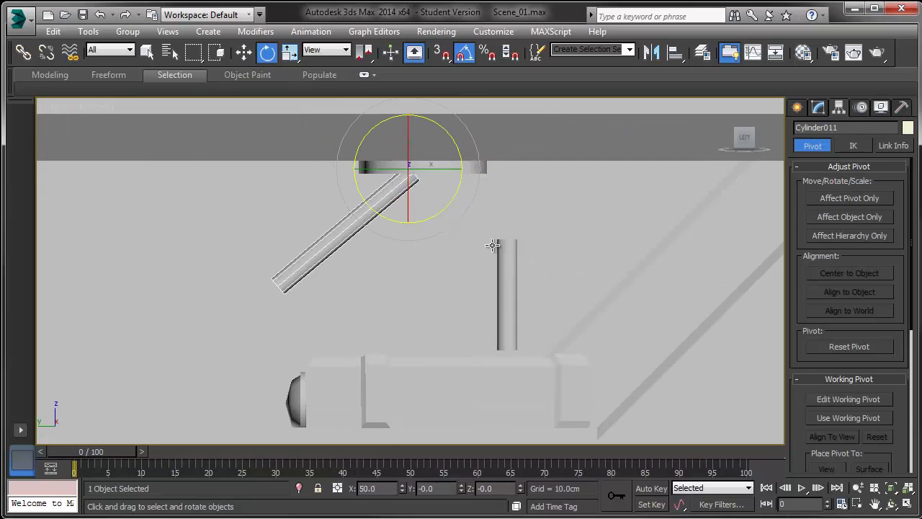
- Move the upright post onto the rod's lower end and rotate it to slant back the opposite way
left_click(509, 268)
middle_click_drag(509, 268, 523, 236)
key("w")
left_click_drag(541, 216, 368, 183)
key("e")
- Attach the front lens to the prop's main body
left_click(418, 353)
middle_click_drag(417, 354, 480, 298)
key("w")
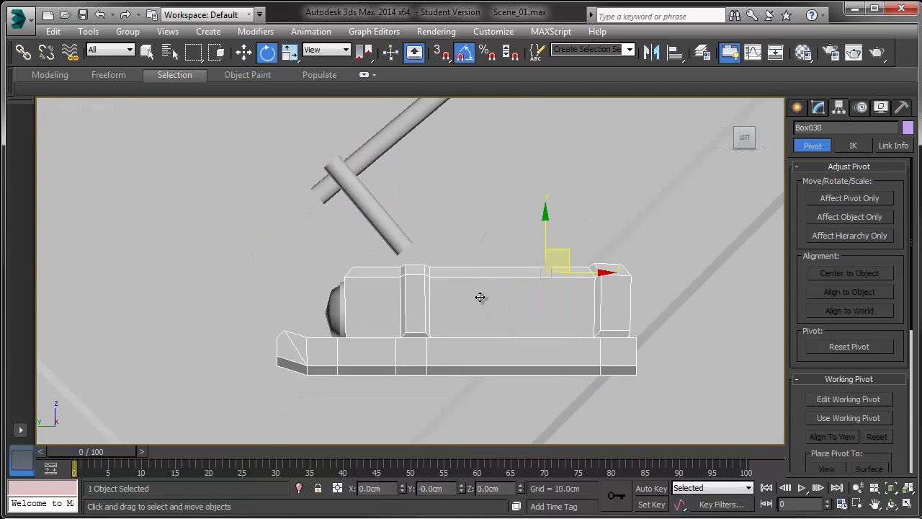
right_click(352, 289)
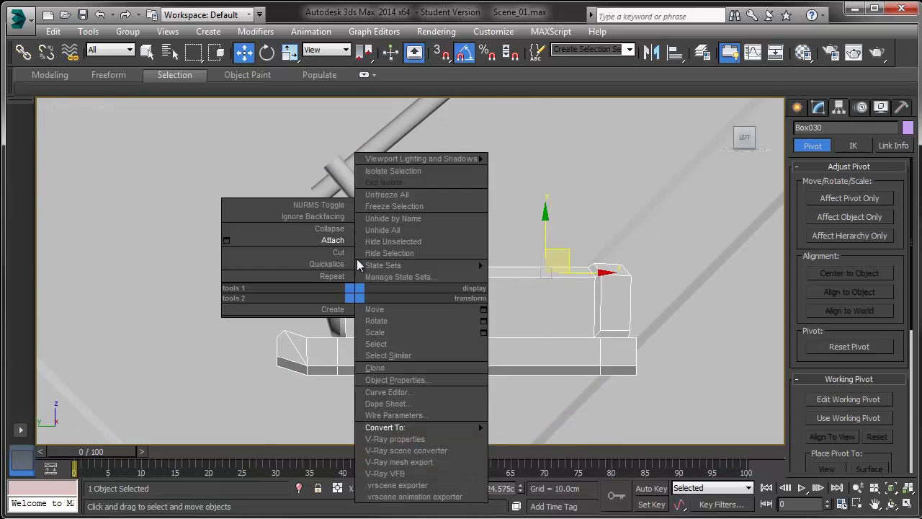
left_click(326, 239)
key("w")
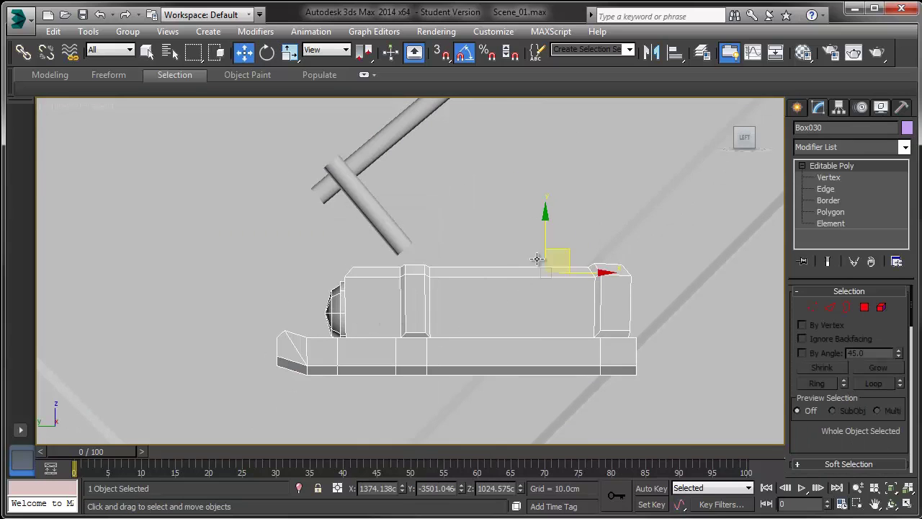
- Move the main body to the slanted post's lower end and tilt it so the lens points downward
left_click_drag(571, 249, 445, 196)
key("e")
scroll(418, 227, "down", 4)
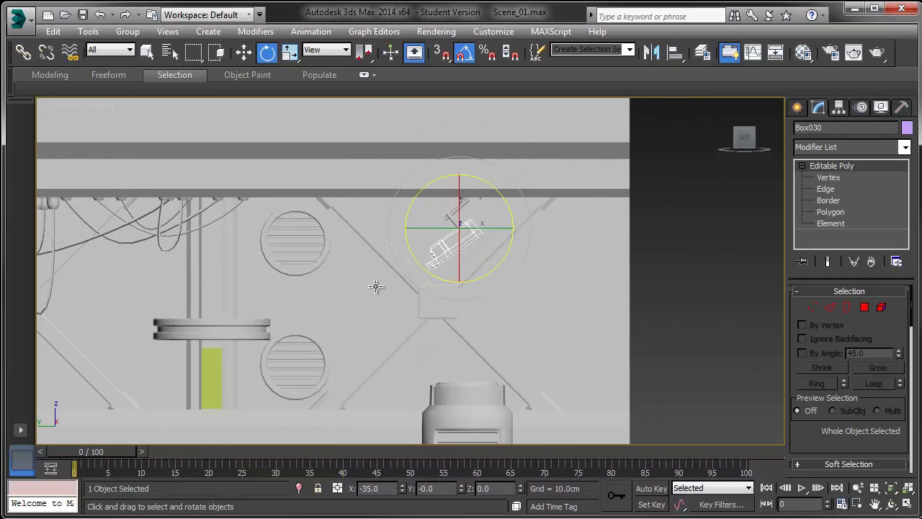
left_click_drag(483, 273, 469, 275)
key("w")
scroll(454, 236, "up", 4)
scroll(455, 236, "up", 2)
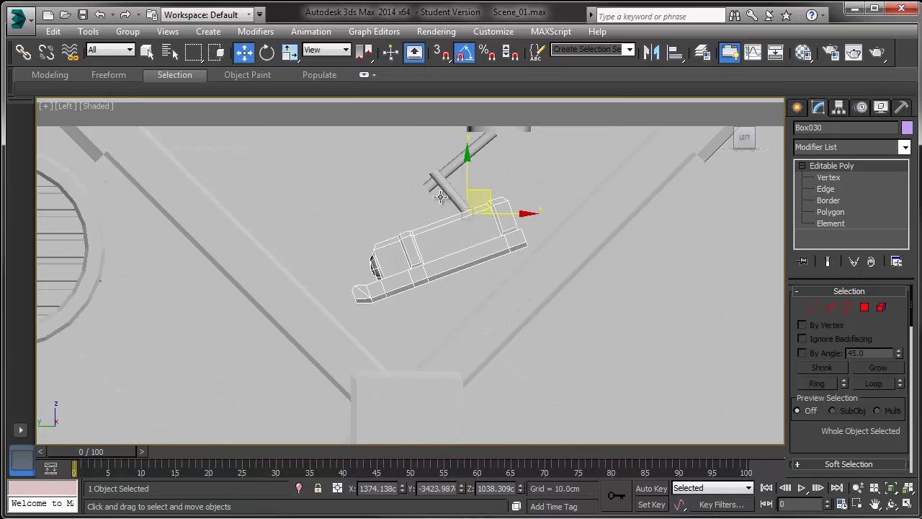
- Select the body, both rods and the ceiling disc, and copy them along the ledge to the wall's opposite end
left_click(446, 188, "ctrl")
left_click(479, 148, "ctrl")
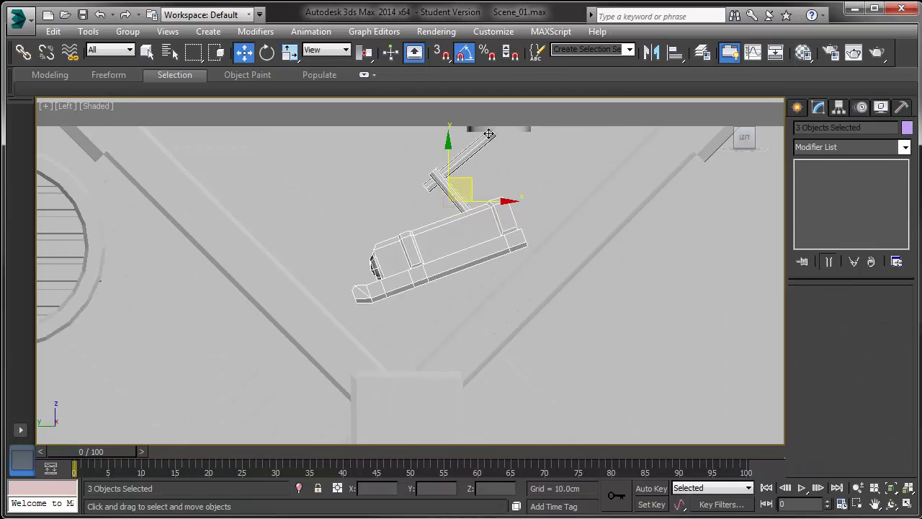
left_click(469, 237)
left_click(445, 180, "ctrl")
left_click(452, 171, "ctrl")
left_click(498, 131, "ctrl")
scroll(492, 139, "down", 4)
middle_click_drag(454, 164, 499, 238)
scroll(504, 242, "down", 2)
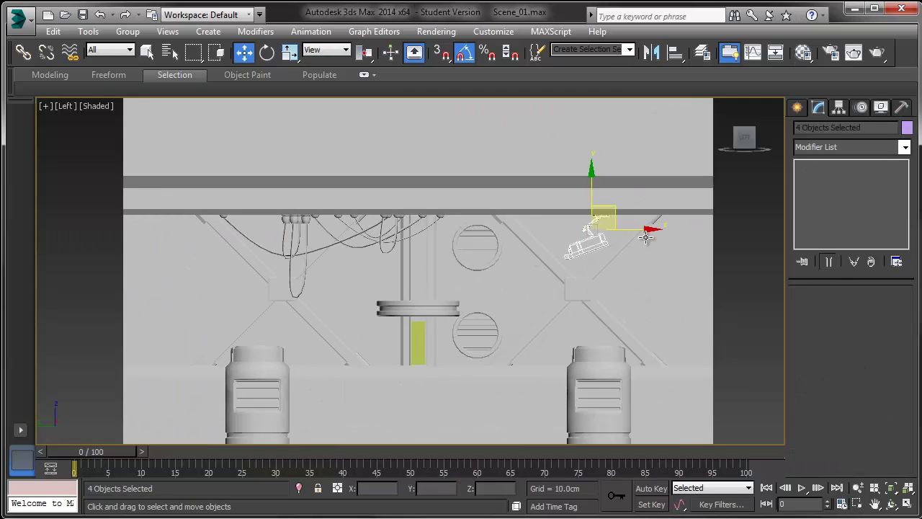
mouse_move(646, 230)
left_mouse_down("shift")
mouse_move(248, 229)
mouse_move(374, 241)
left_mouse_up("shift")
left_click(461, 324)
- Rotate the copied prop about its vertical axis so its lens faces back towards the original
key("e")
scroll(374, 241, "up", 10)
scroll(300, 233, "down", 6)
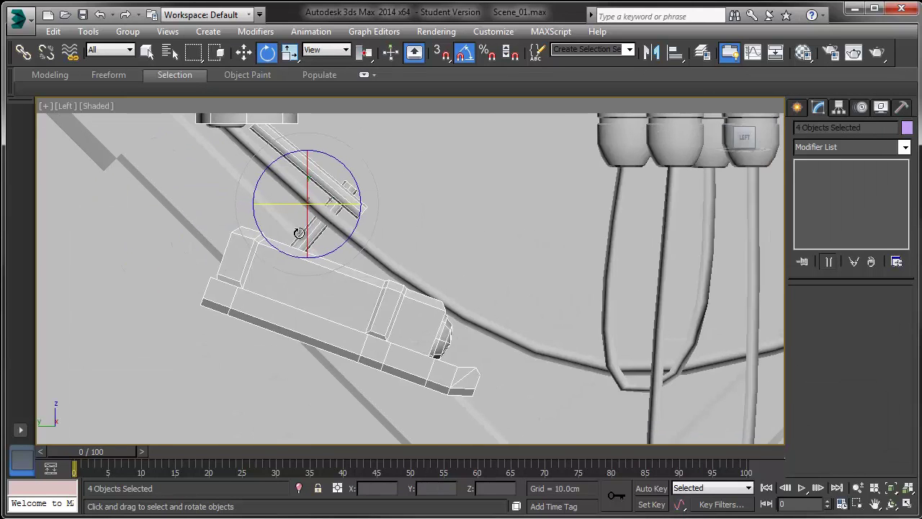
scroll(306, 207, "down", 2)
key("w")
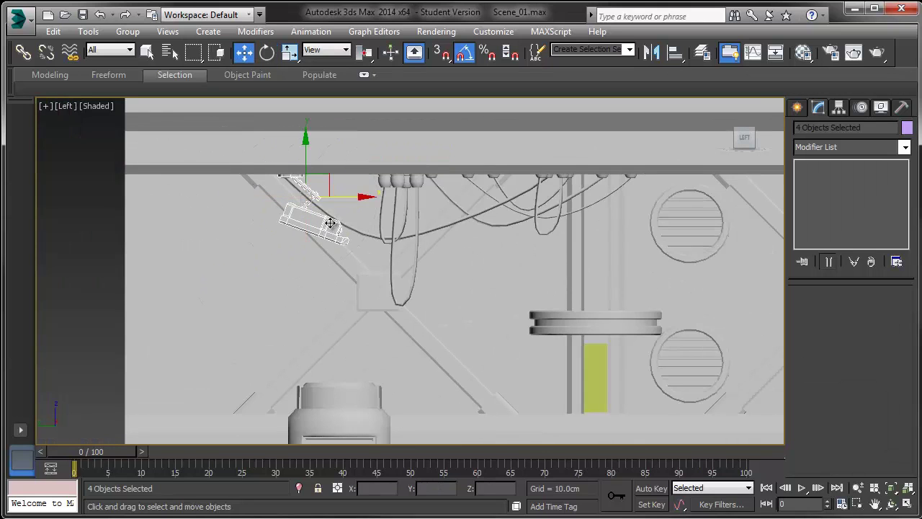
- Examine the placement of both hanging props along the ledge, including from several perspective angles
scroll(199, 222, "down", 4)
middle_click_drag(408, 241, 233, 246)
scroll(233, 246, "up", 2)
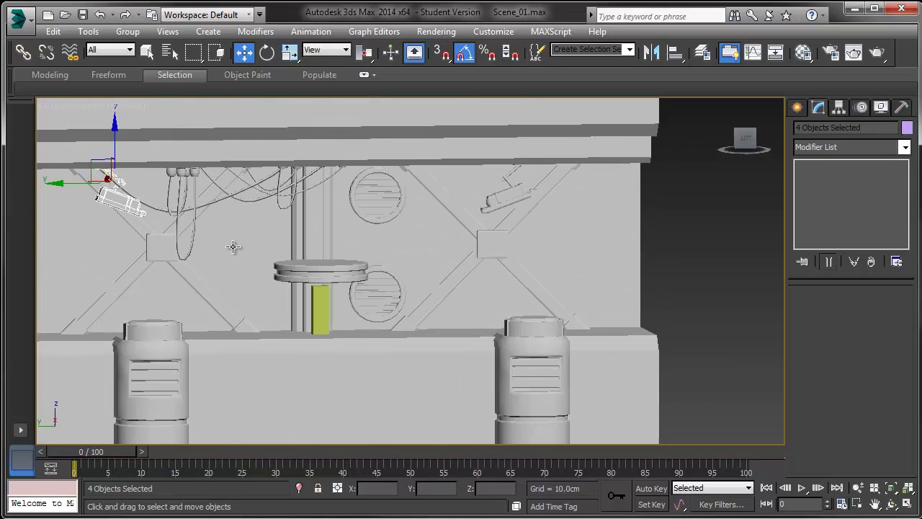
key("p")
key("z")
scroll(233, 247, "down", 4)
middle_click_drag(404, 292, 368, 239)
middle_click_drag(183, 290, 241, 231)
left_click(315, 307)
middle_click_drag(358, 276, 276, 339)
left_click(310, 353)
middle_click_drag(352, 223, 445, 351, "alt")
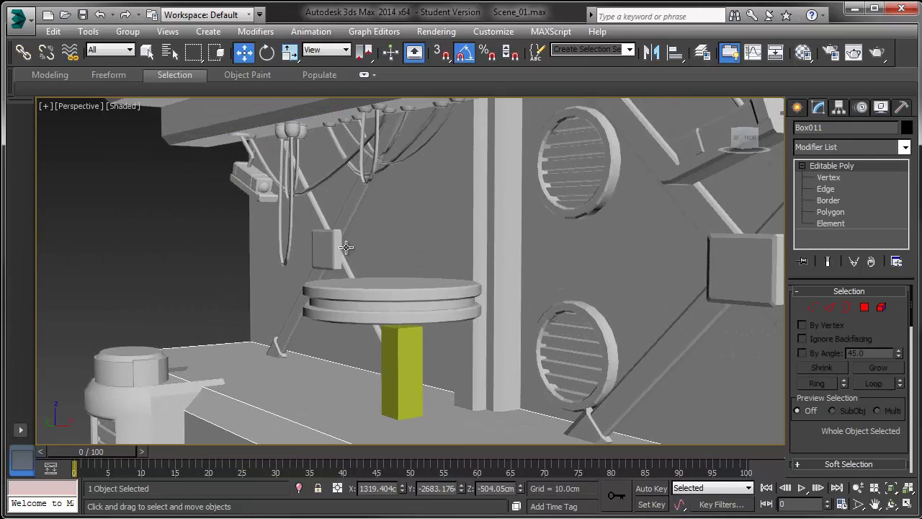
middle_click_drag(248, 173, 410, 288, "alt")
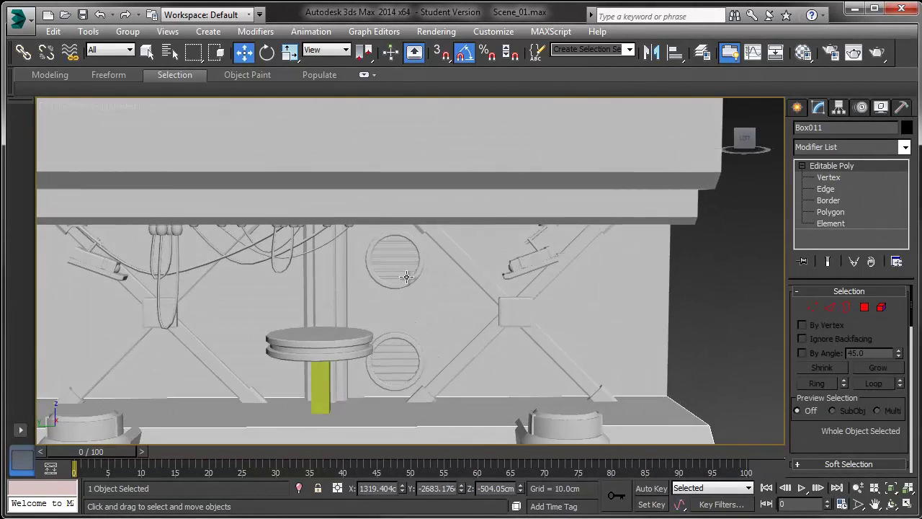